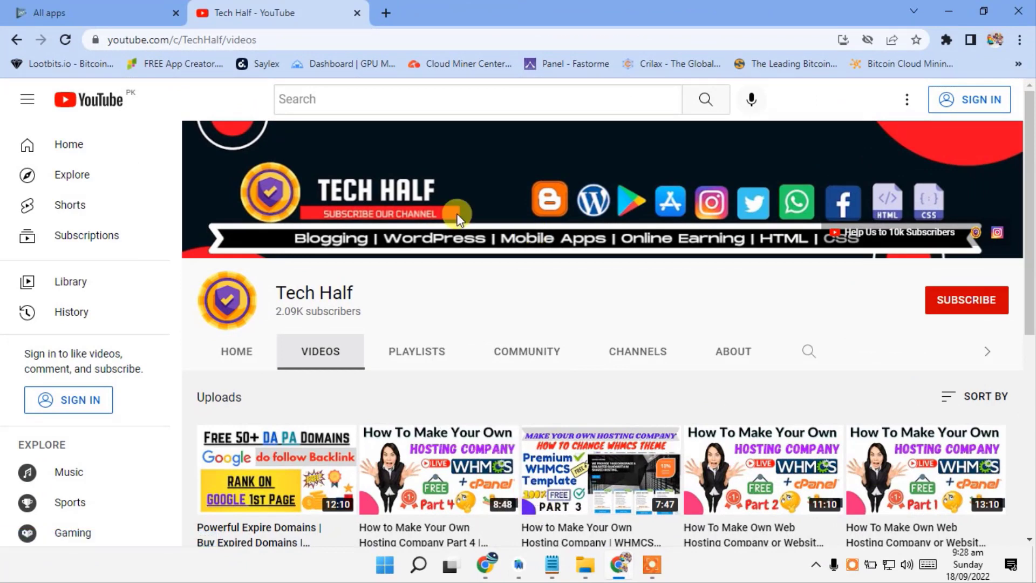
- Switch to the Google Play Console tab and look over the developer account's list of apps
click(120, 12)
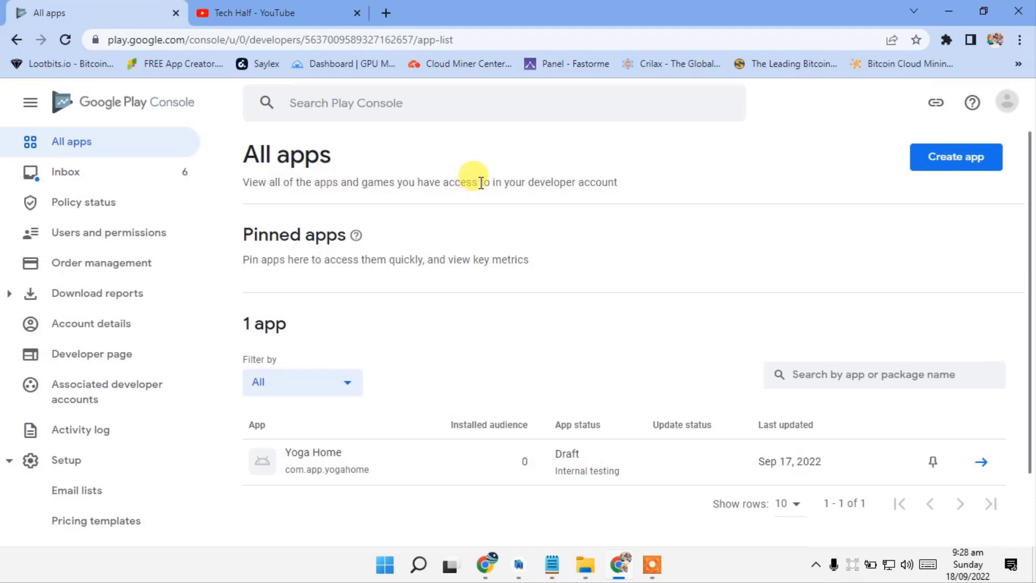
scroll(567, 318, down, 2)
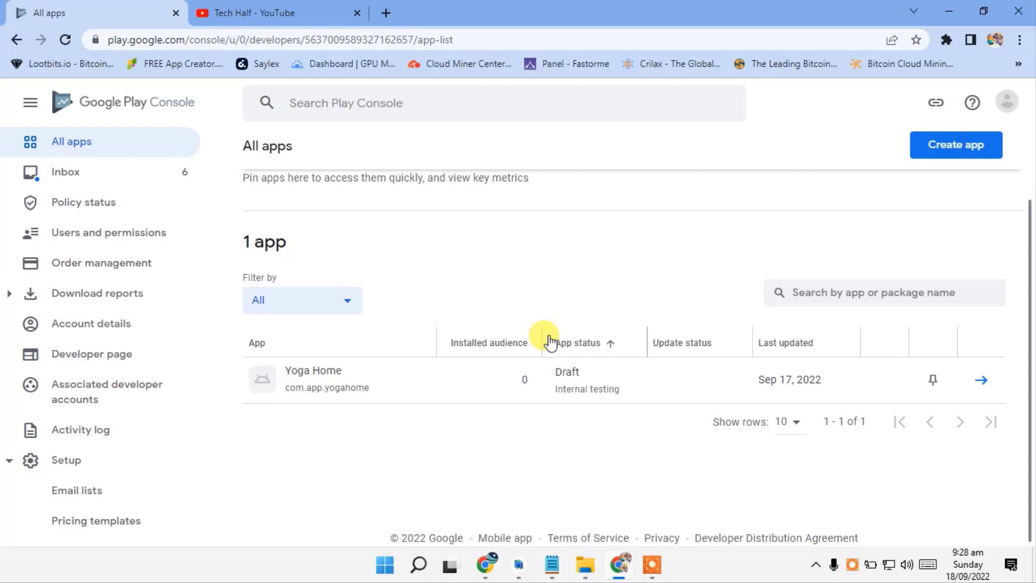
scroll(548, 342, up, 2)
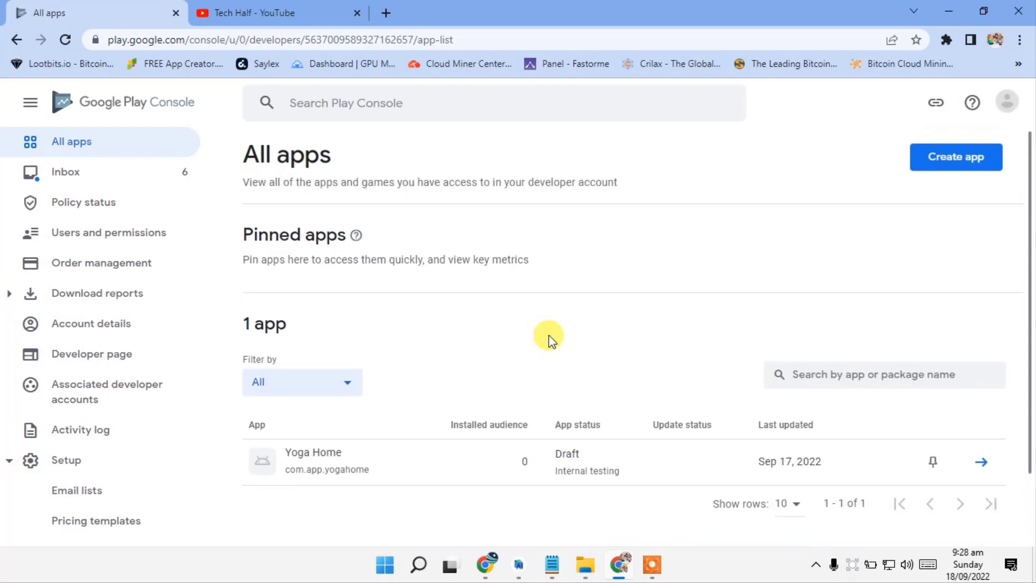
click(350, 8)
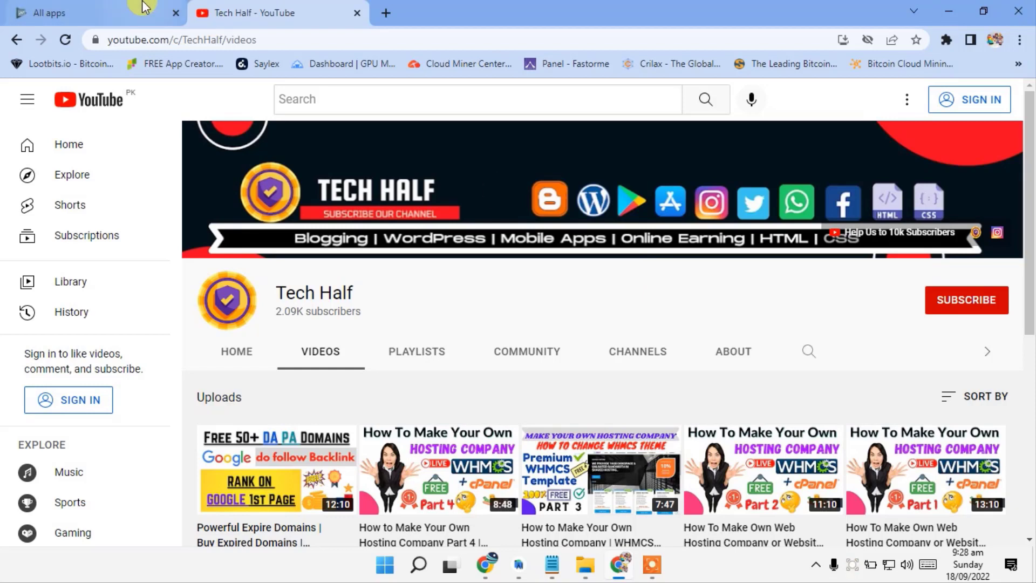
mouse_move(145, 7)
click(98, 7)
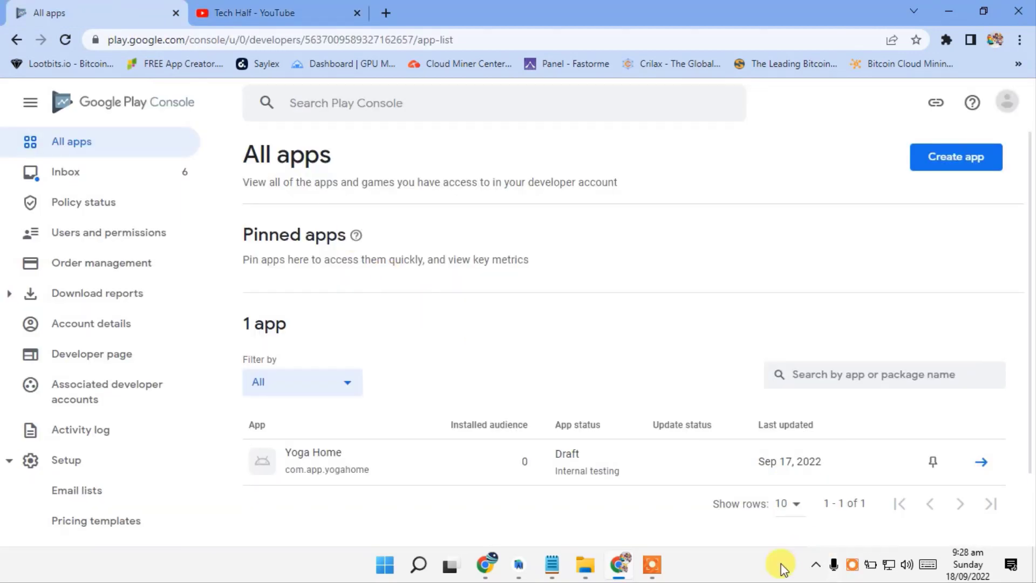
click(654, 565)
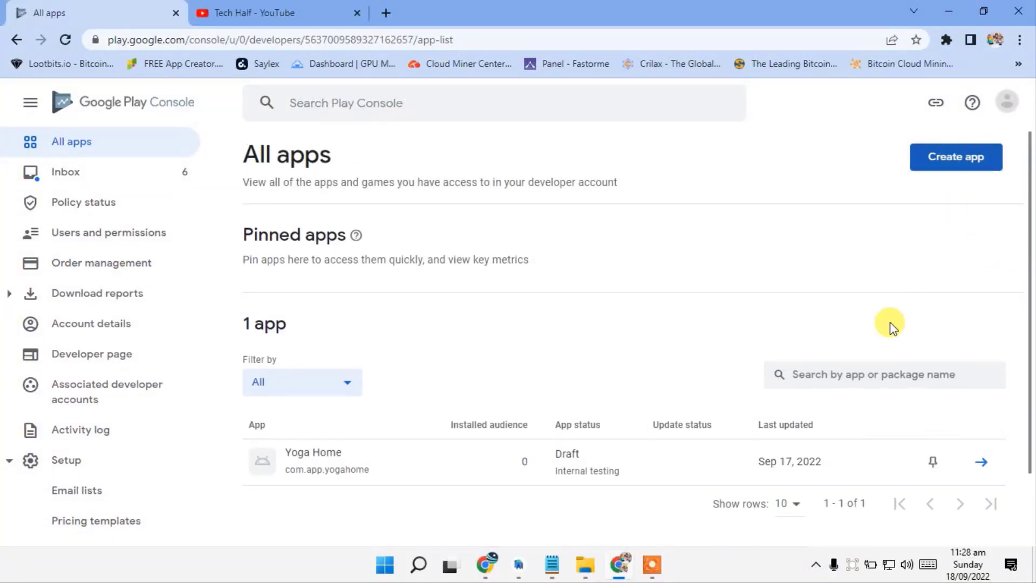
click(952, 159)
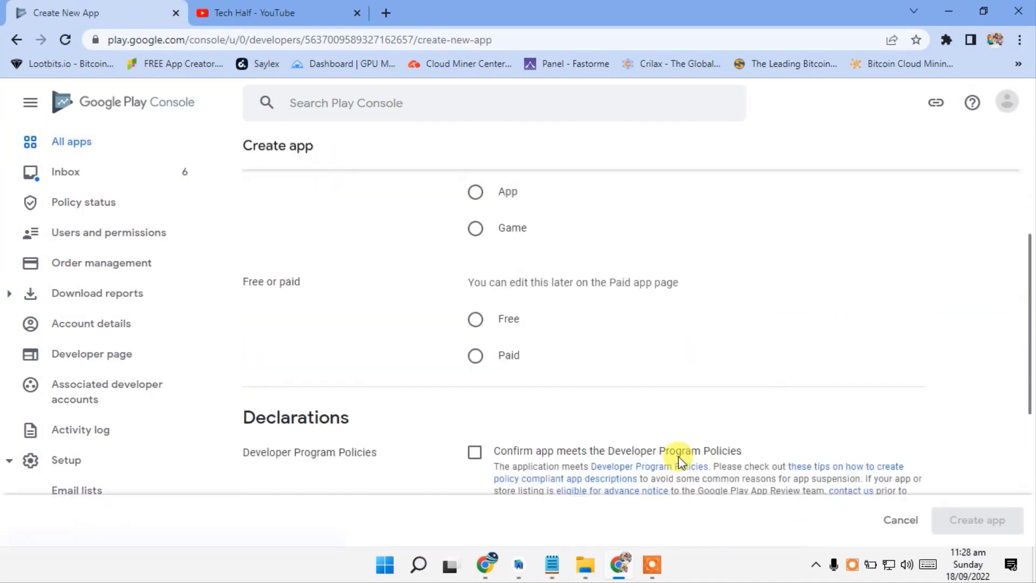
scroll(495, 238, up, 3)
scroll(495, 238, up, 2)
click(523, 245)
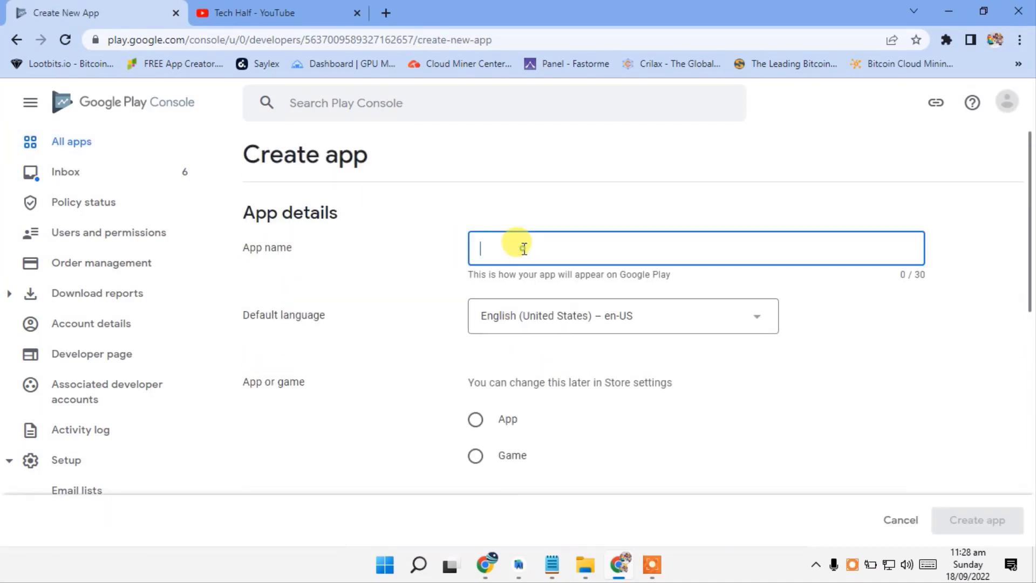
scroll(561, 331, down, 2)
click(511, 343)
scroll(578, 375, down, 3)
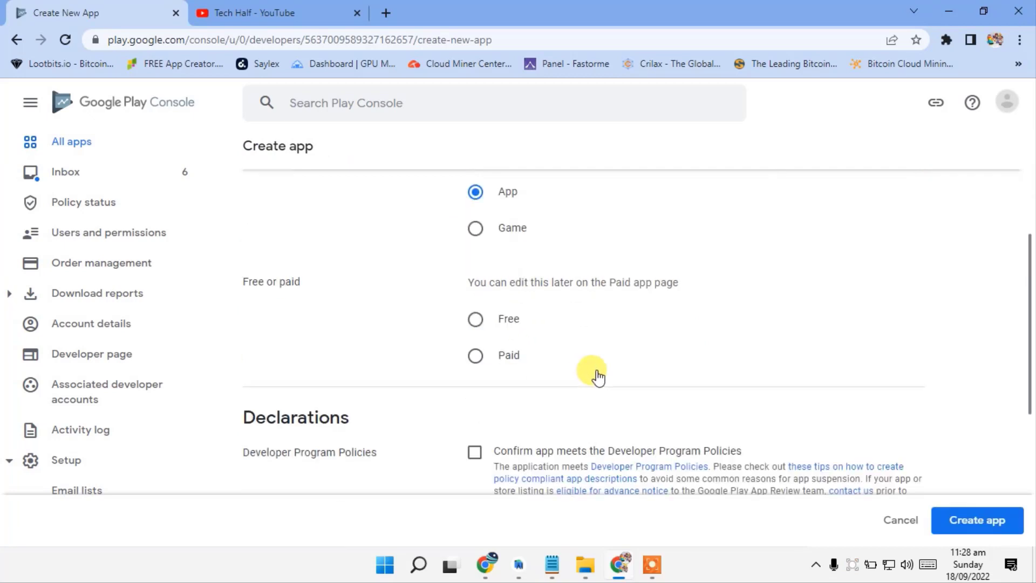
click(502, 323)
click(478, 353)
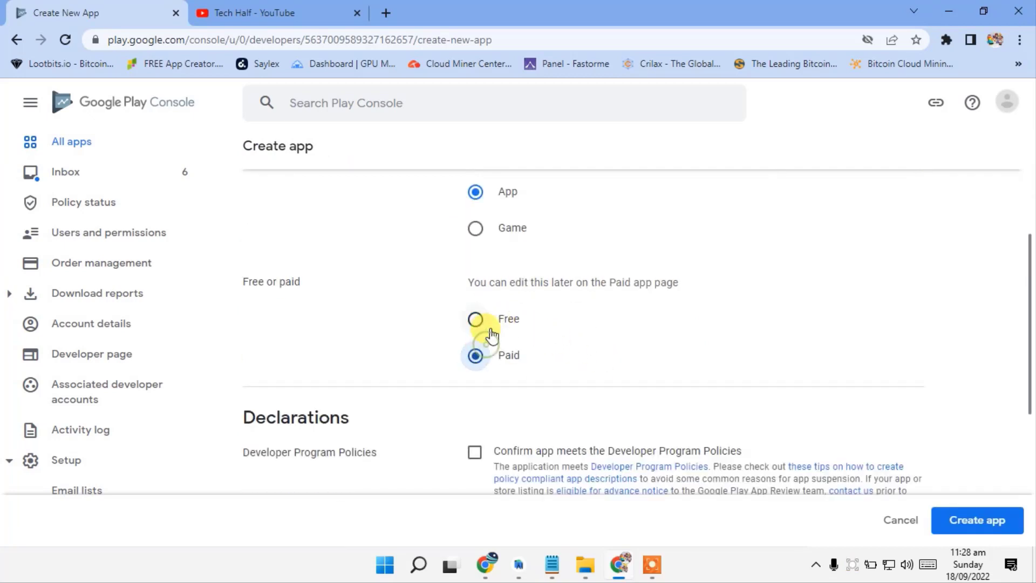
click(478, 320)
scroll(518, 357, down, 3)
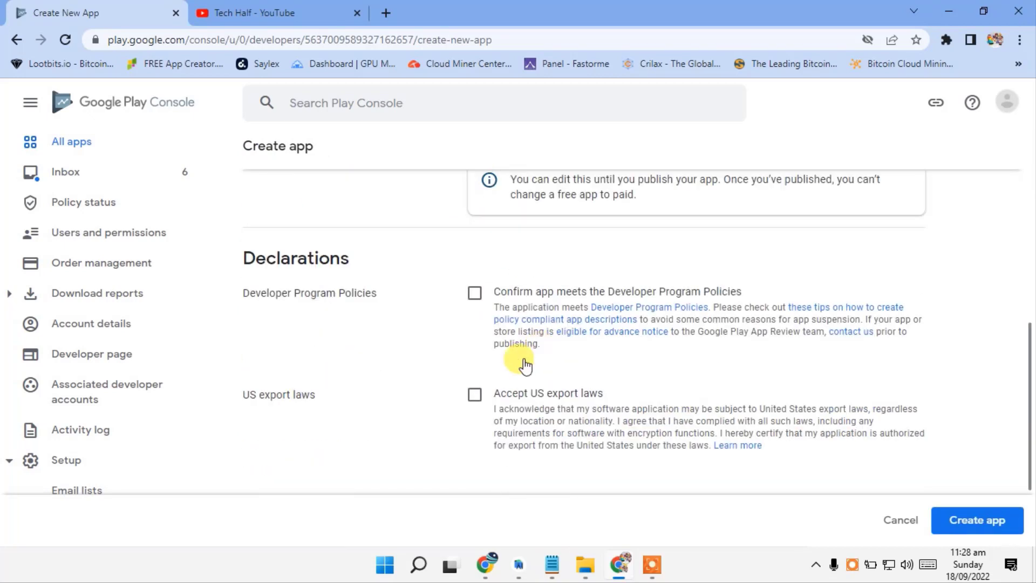
click(475, 397)
click(893, 518)
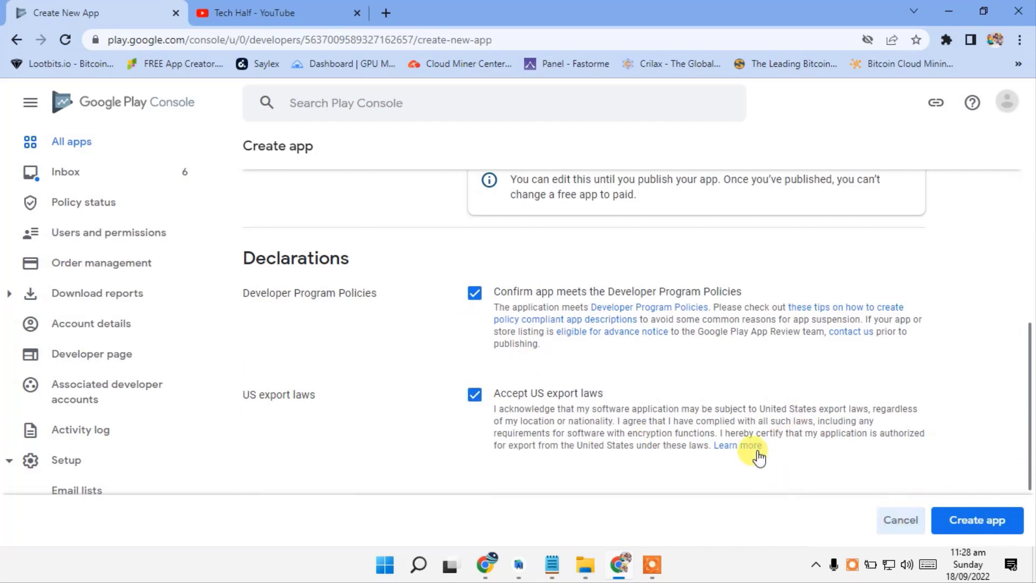
scroll(243, 253, up, 10)
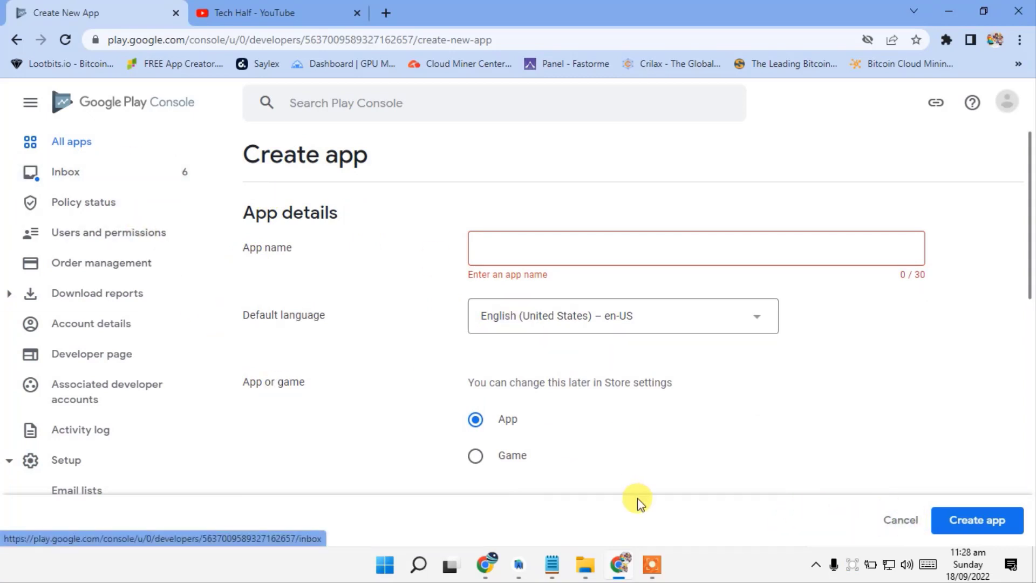
scroll(497, 326, down, 1)
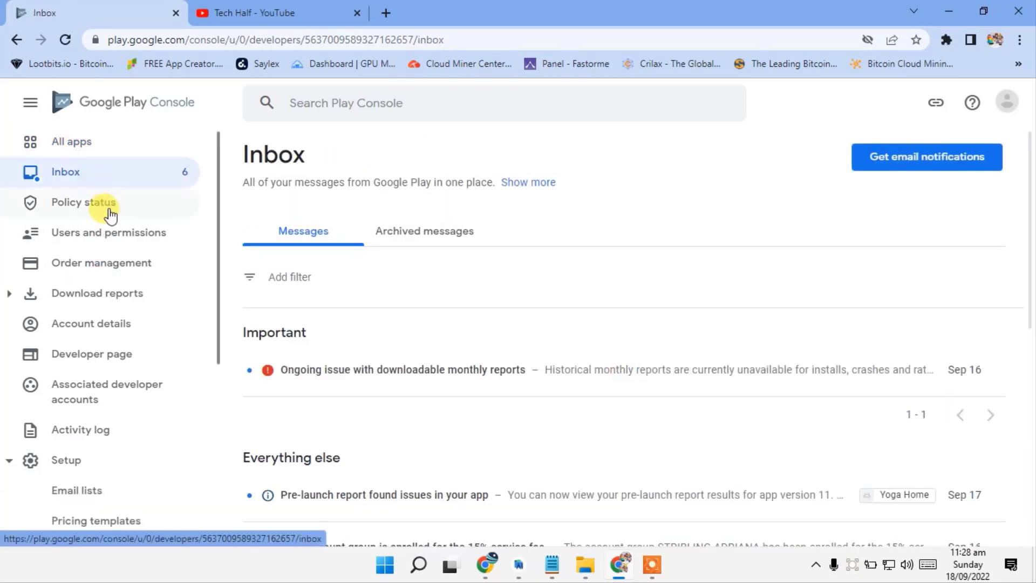
click(110, 158)
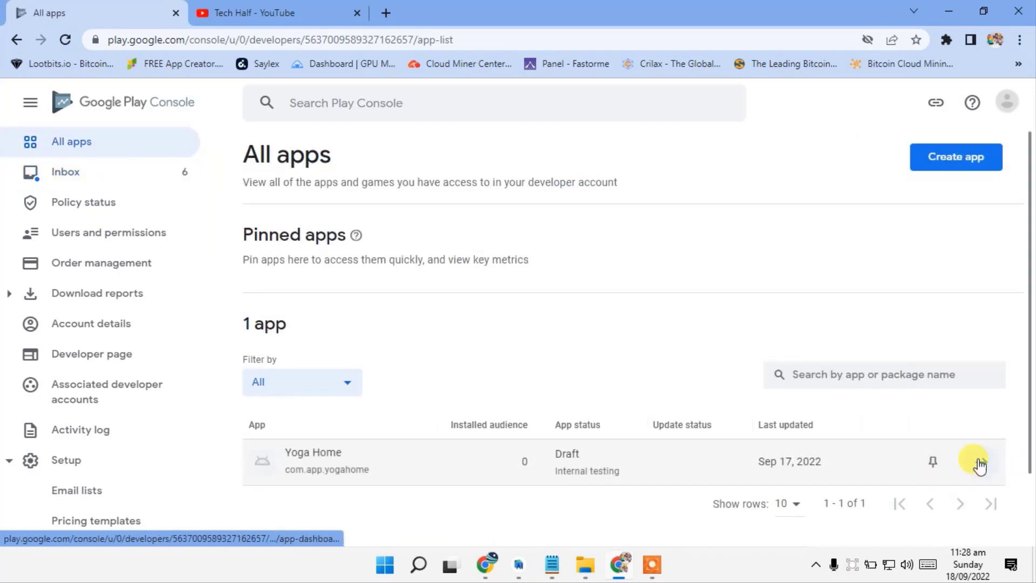
- Open the dashboard of the Yoga Home draft app and go to its app summary
click(972, 464)
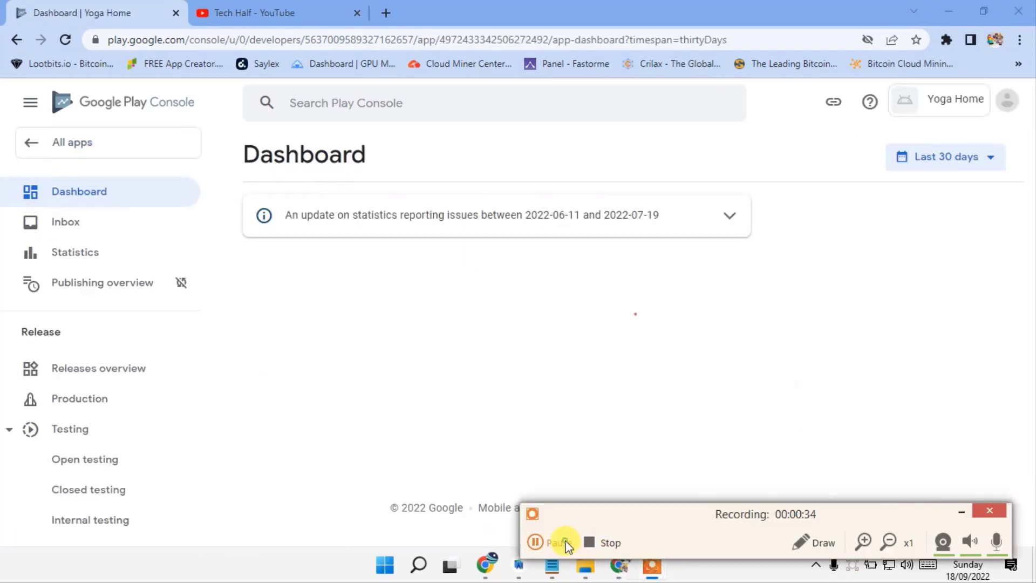
click(561, 543)
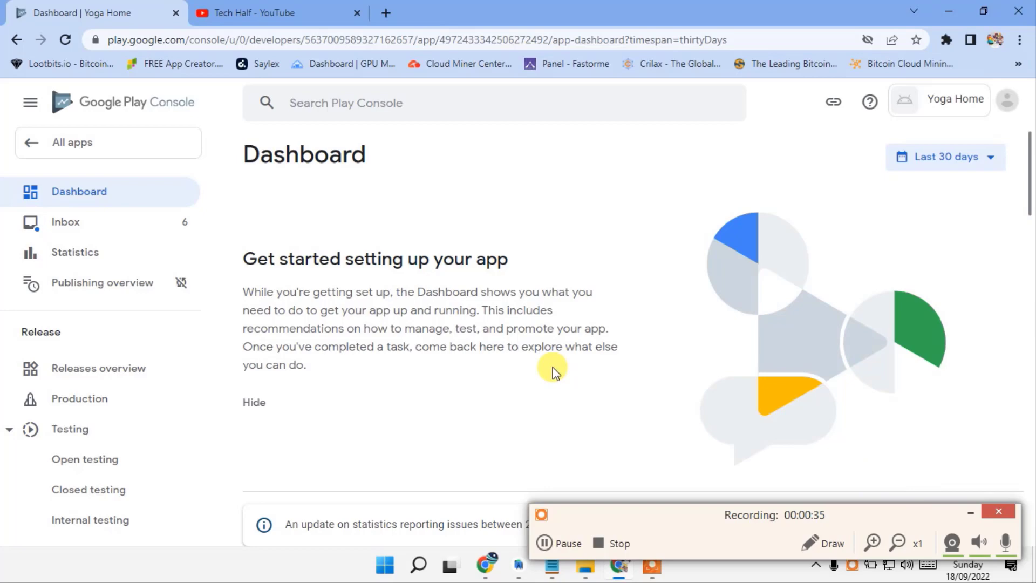
scroll(556, 371, down, 1)
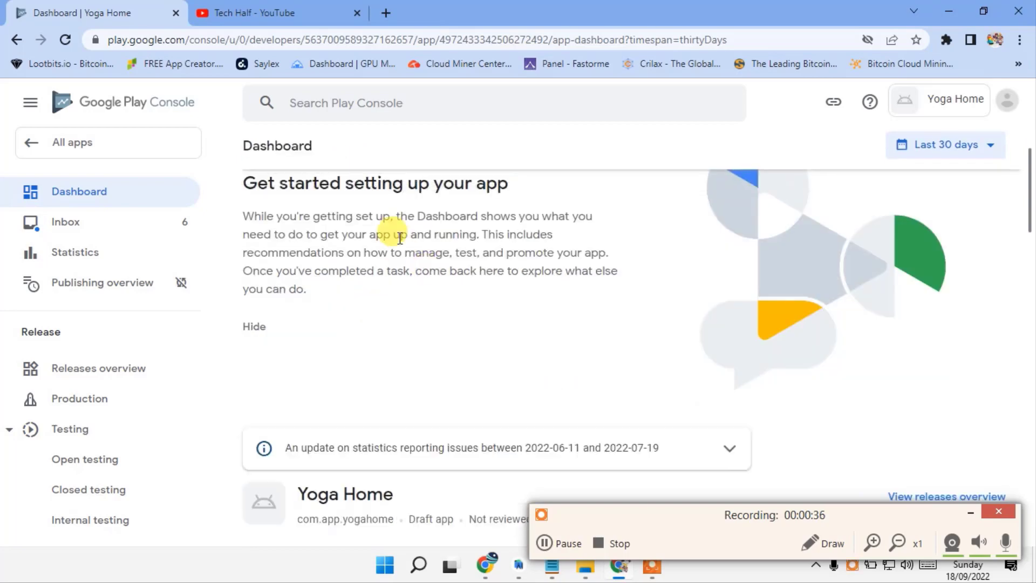
drag(316, 196, 508, 186)
scroll(332, 257, down, 3)
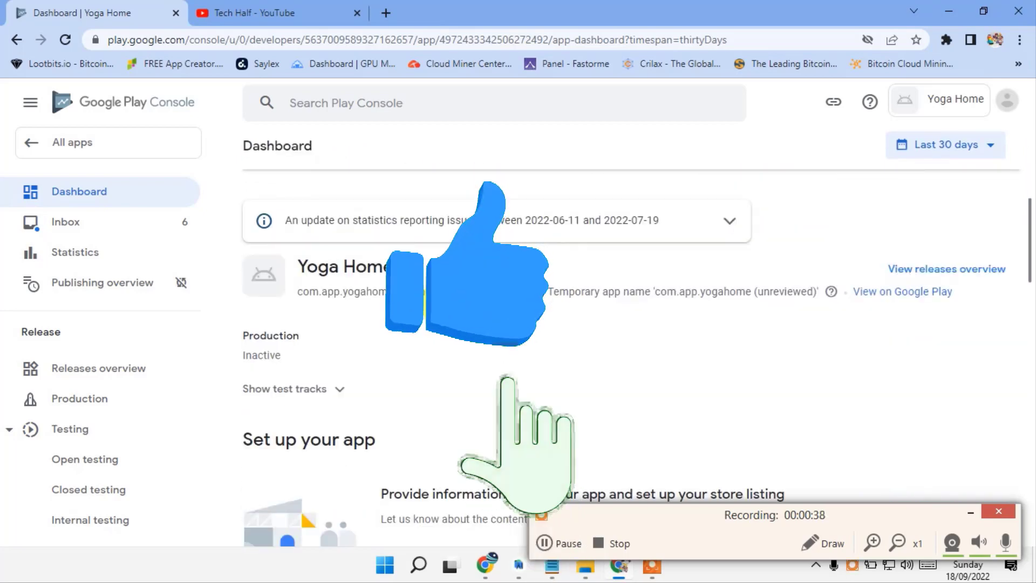
drag(332, 256, 402, 268)
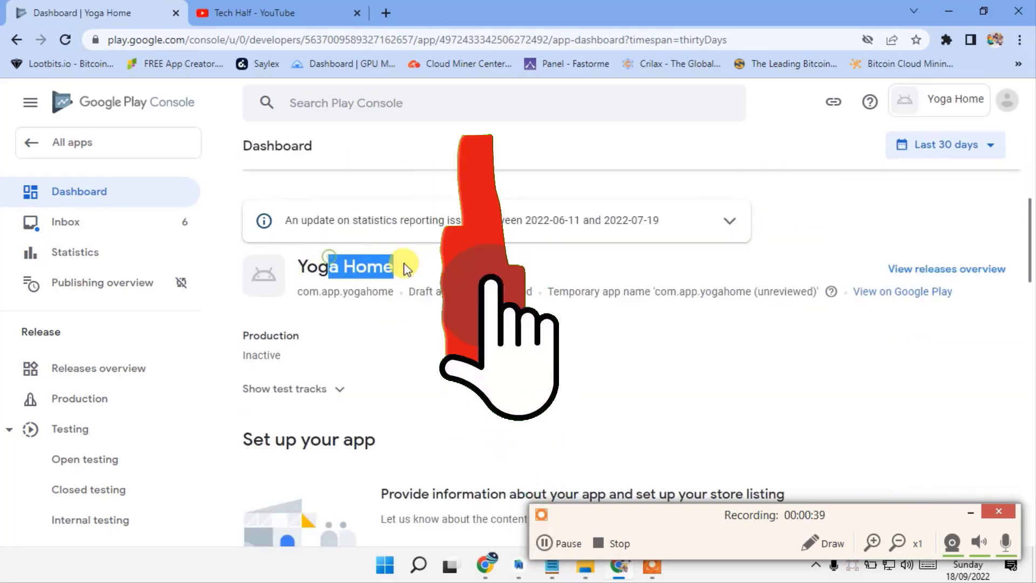
- Open Yoga Home's Google Play store page in a new tab, check it, and return to the app dashboard
right_click(920, 292)
click(934, 306)
click(286, 13)
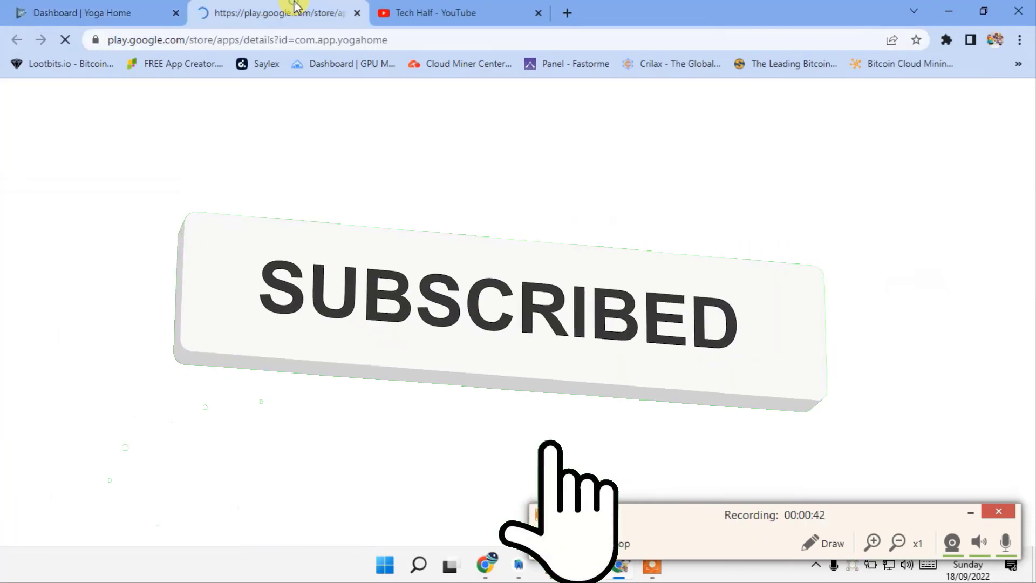
click(254, 39)
drag(5, 224, 340, 232)
key(ctrl+Page_Up)
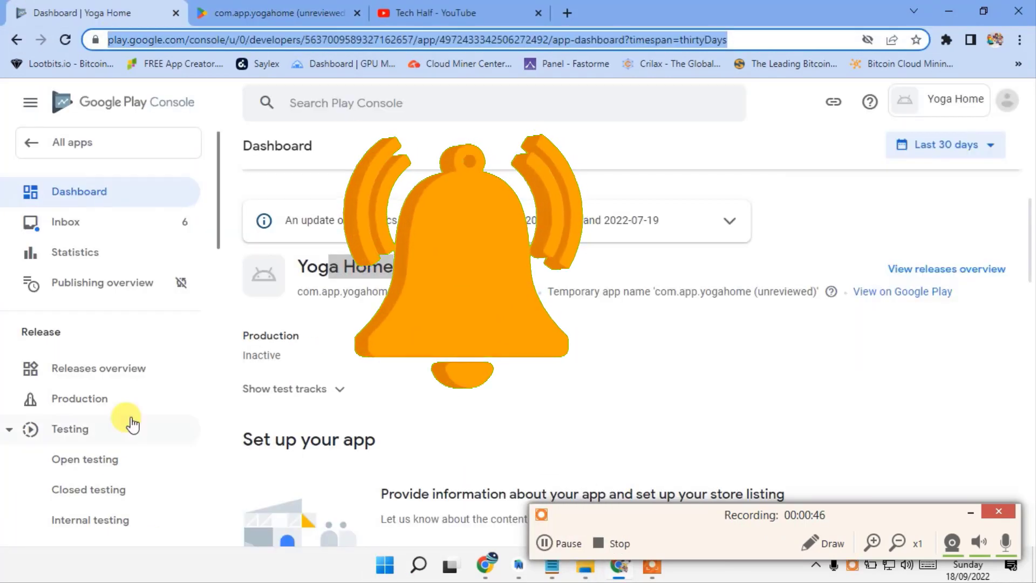
scroll(77, 462, down, 1)
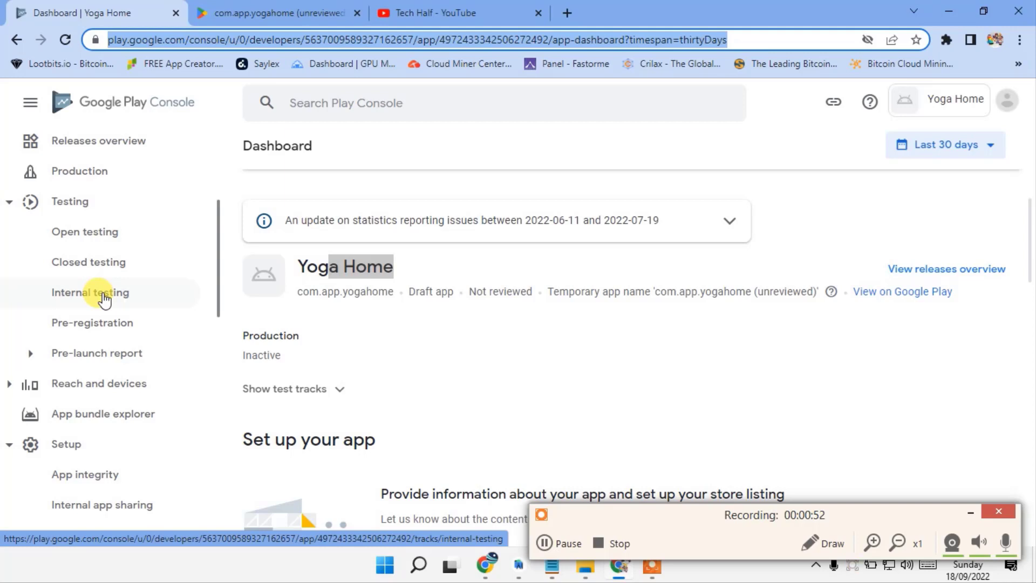
click(600, 532)
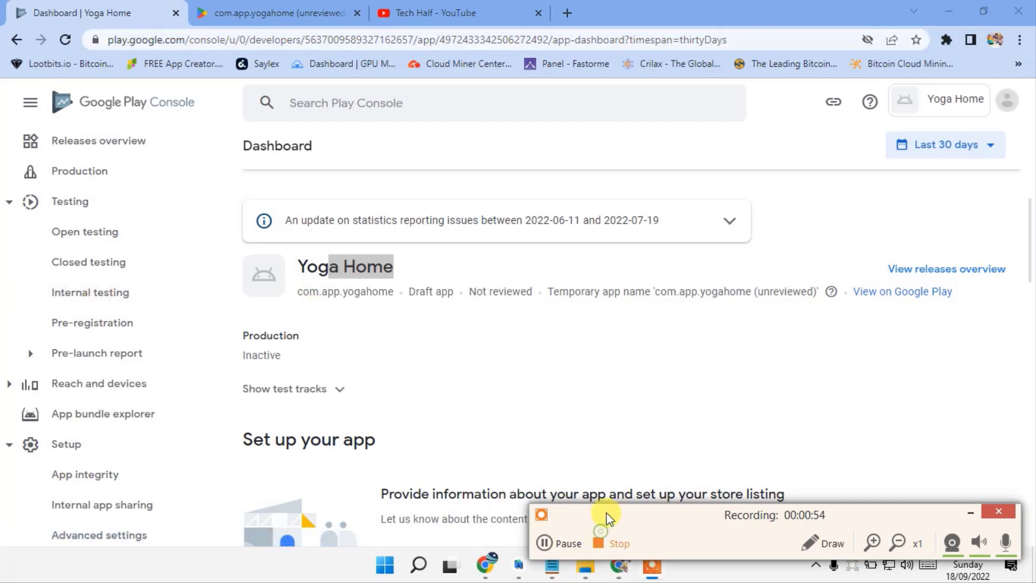
drag(577, 517, 591, 495)
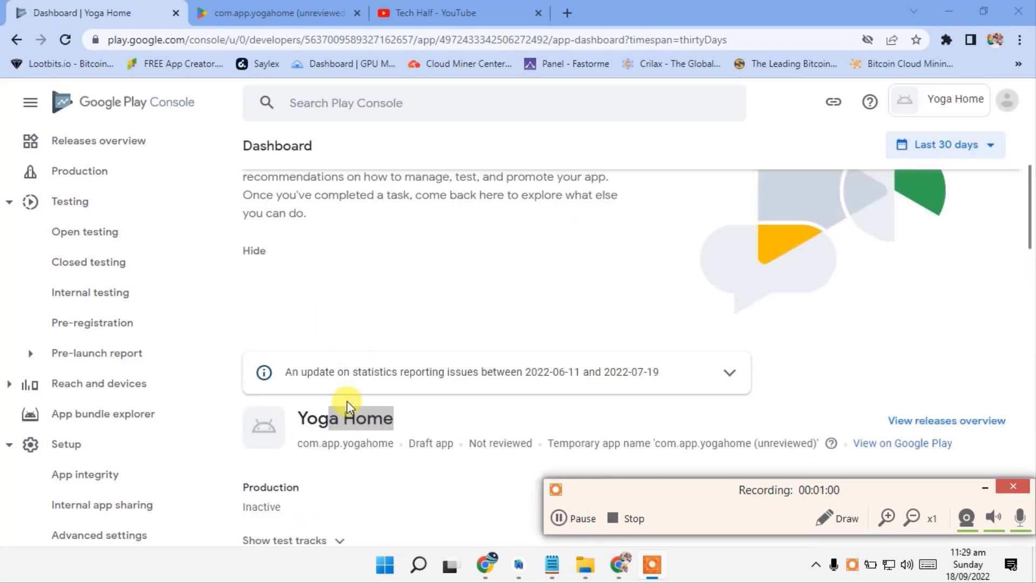
- Expand the store listing setup tasks on the dashboard and open the task for setting the privacy policy
click(398, 418)
scroll(397, 419, down, 1)
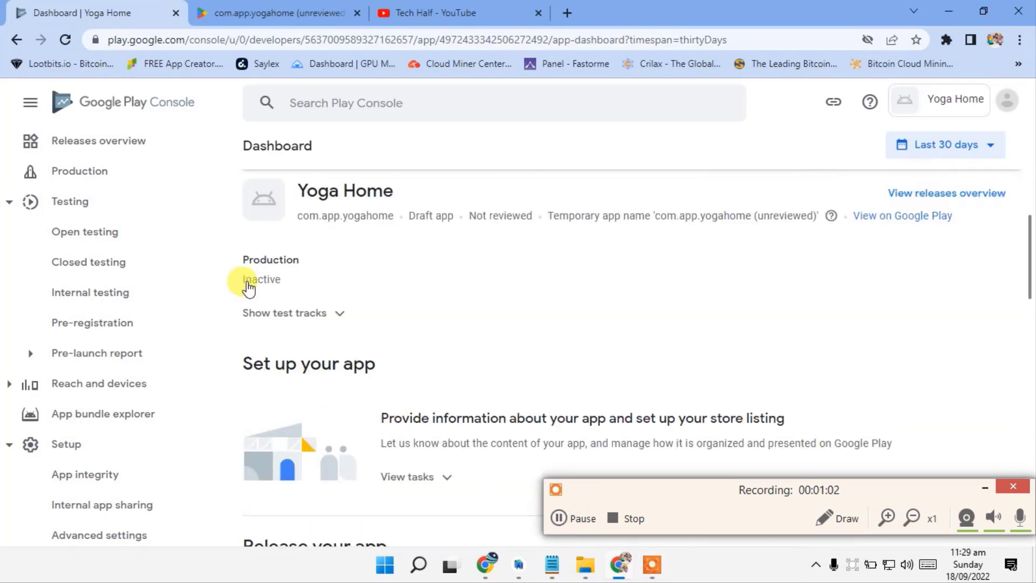
scroll(402, 312, down, 3)
click(415, 249)
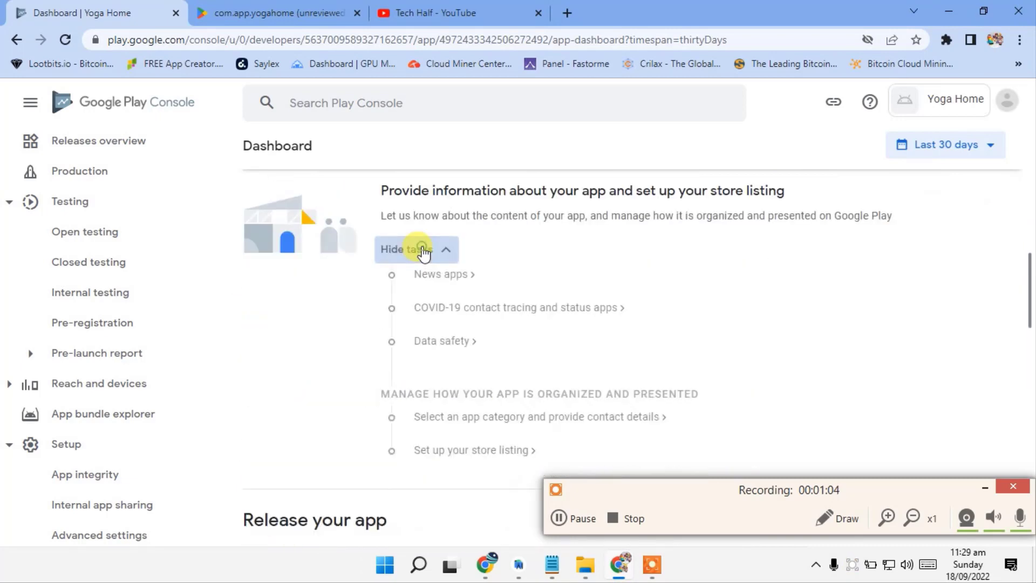
scroll(447, 257, down, 1)
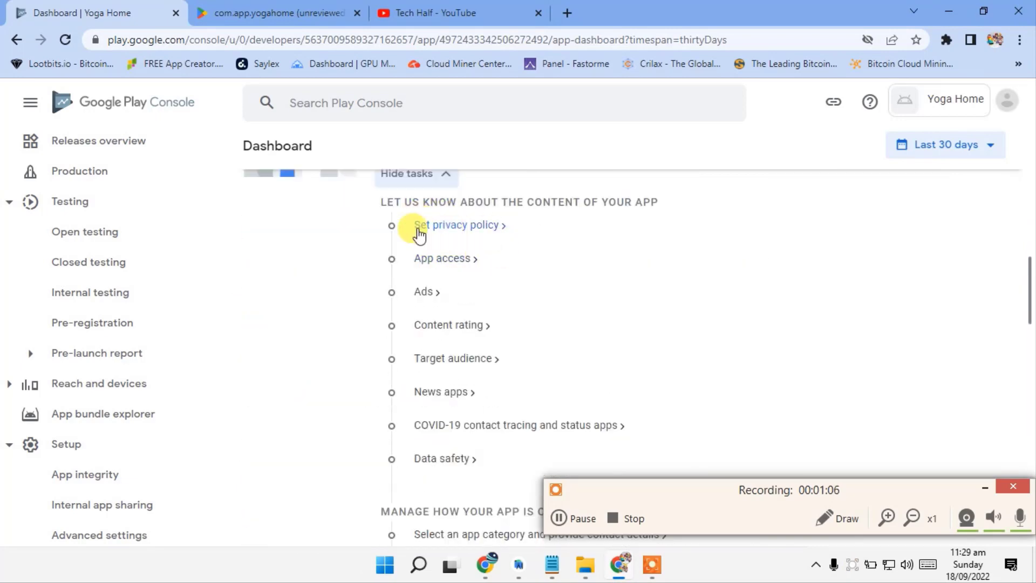
scroll(467, 233, up, 5)
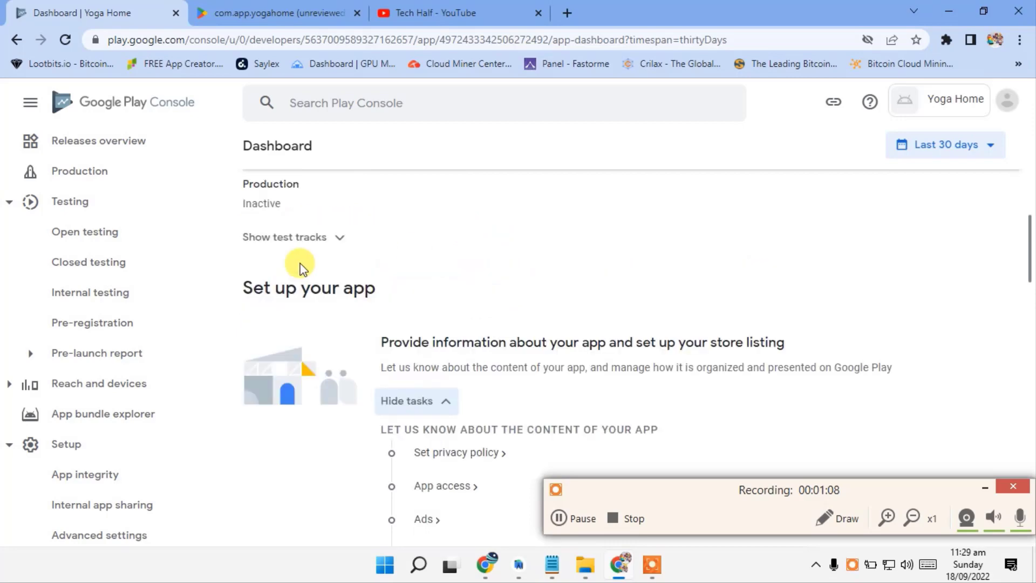
scroll(280, 300, down, 8)
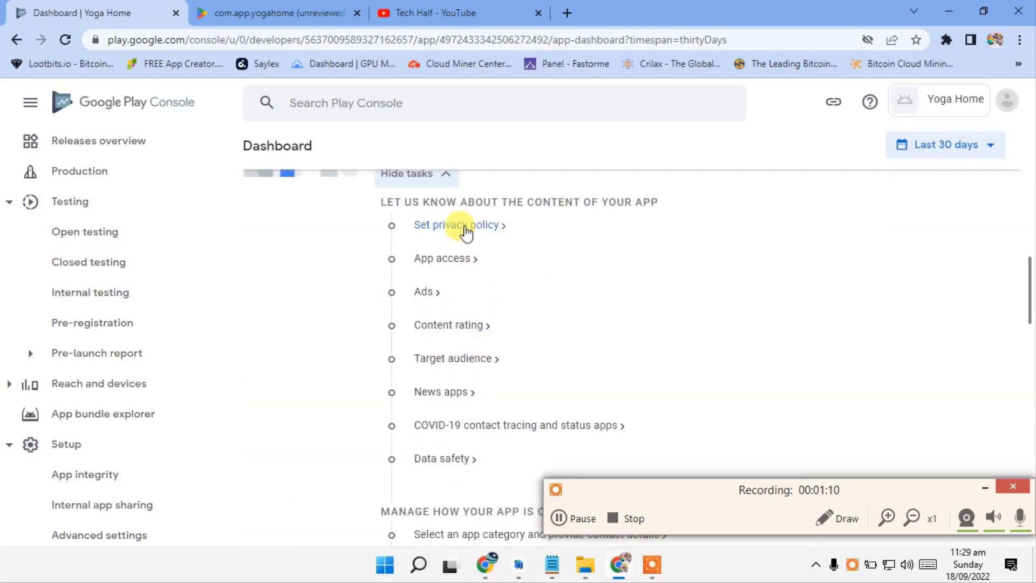
click(462, 226)
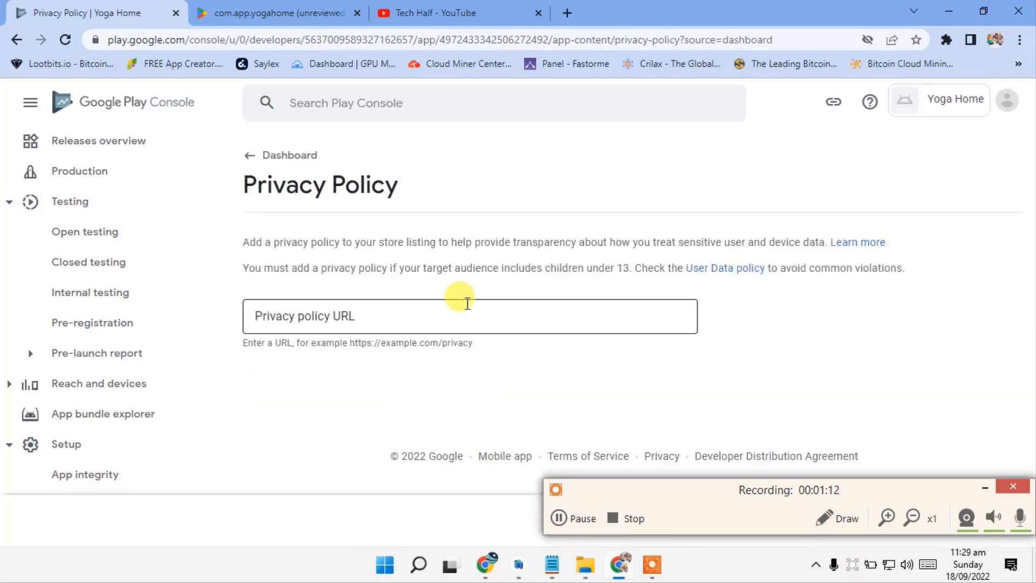
click(446, 319)
click(551, 564)
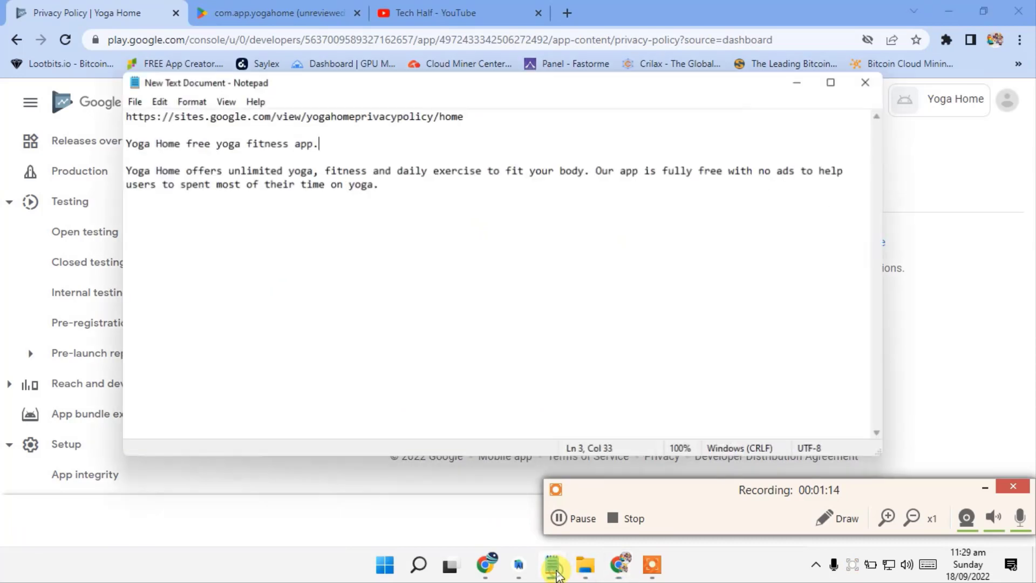
shift+click(126, 113)
right_click(162, 108)
click(205, 156)
- Open the copied privacy policy URL in a new browser tab to check the page
click(534, 10)
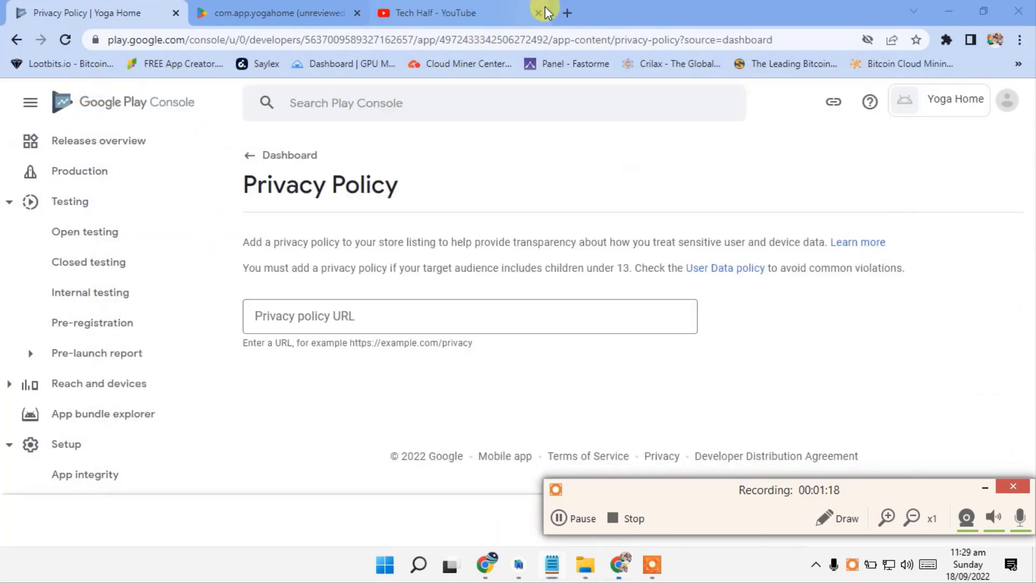
click(567, 13)
right_click(532, 43)
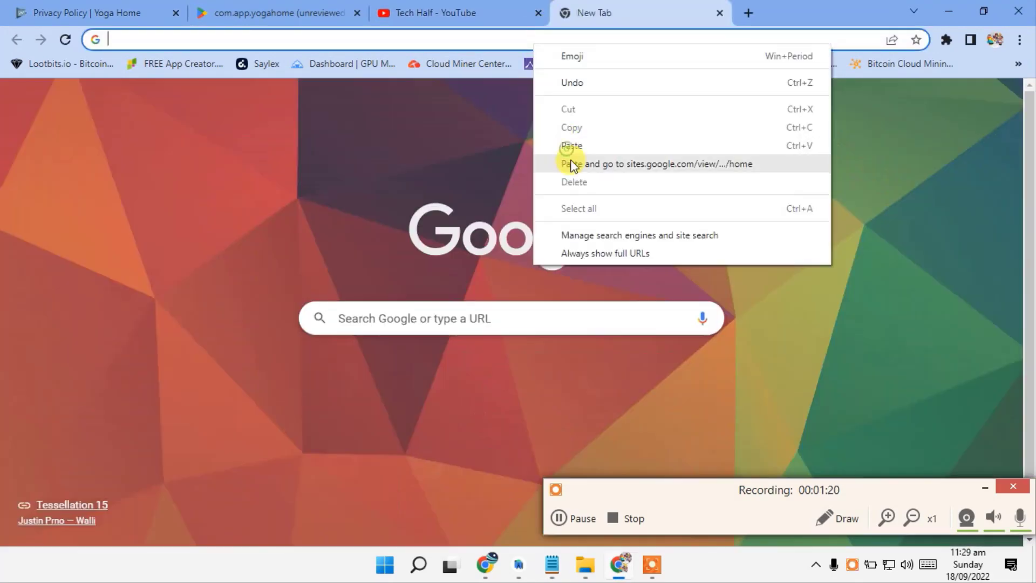
click(574, 163)
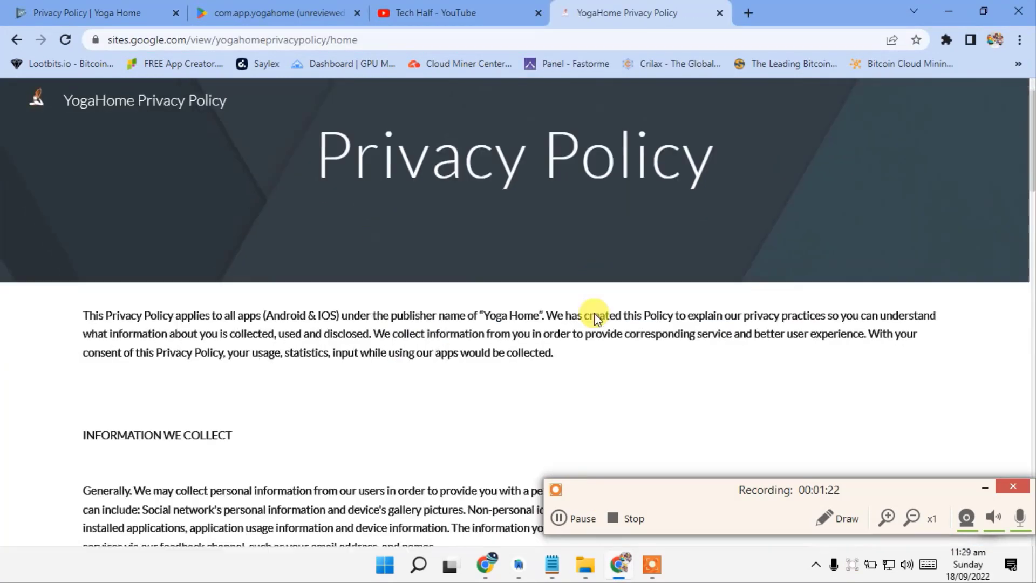
scroll(347, 467, down, 20)
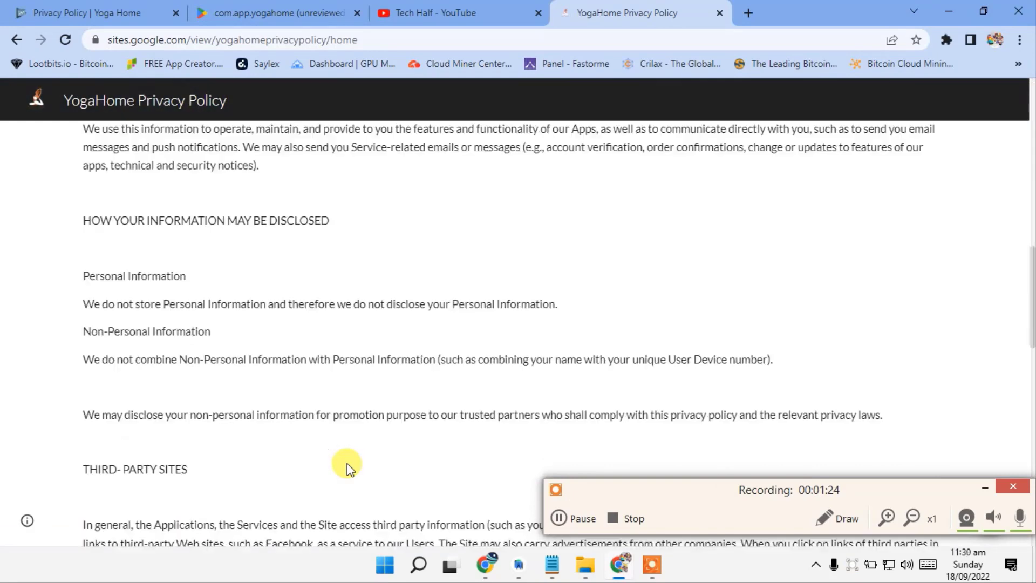
click(346, 12)
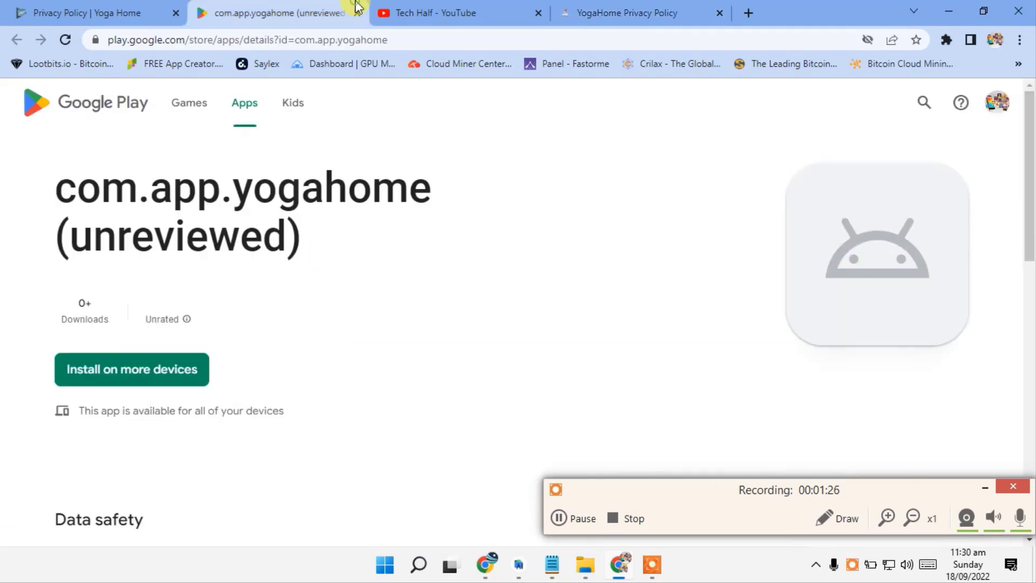
click(87, 12)
right_click(347, 301)
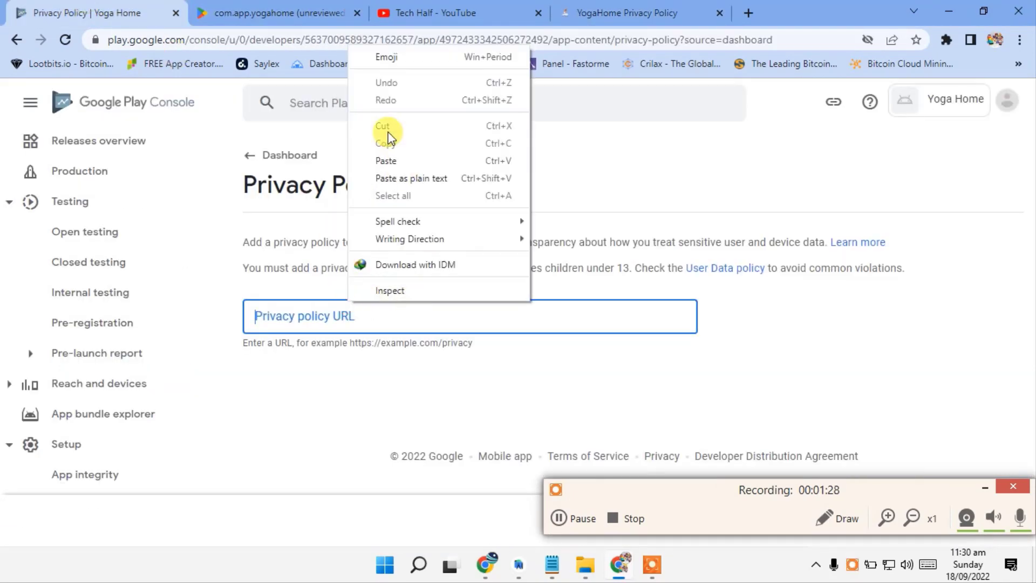
click(394, 161)
drag(641, 489, 652, 441)
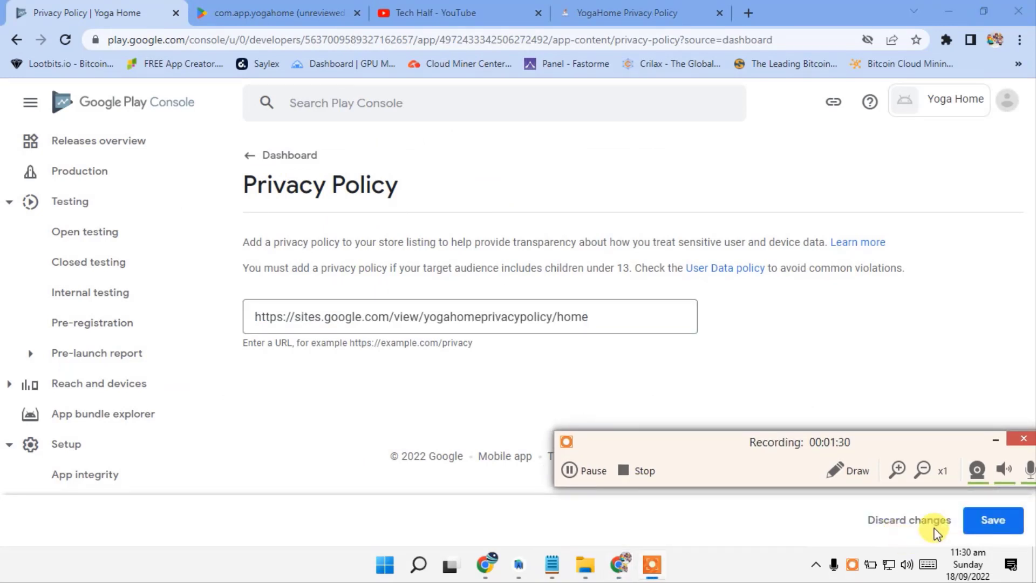
click(990, 519)
drag(868, 453, 858, 458)
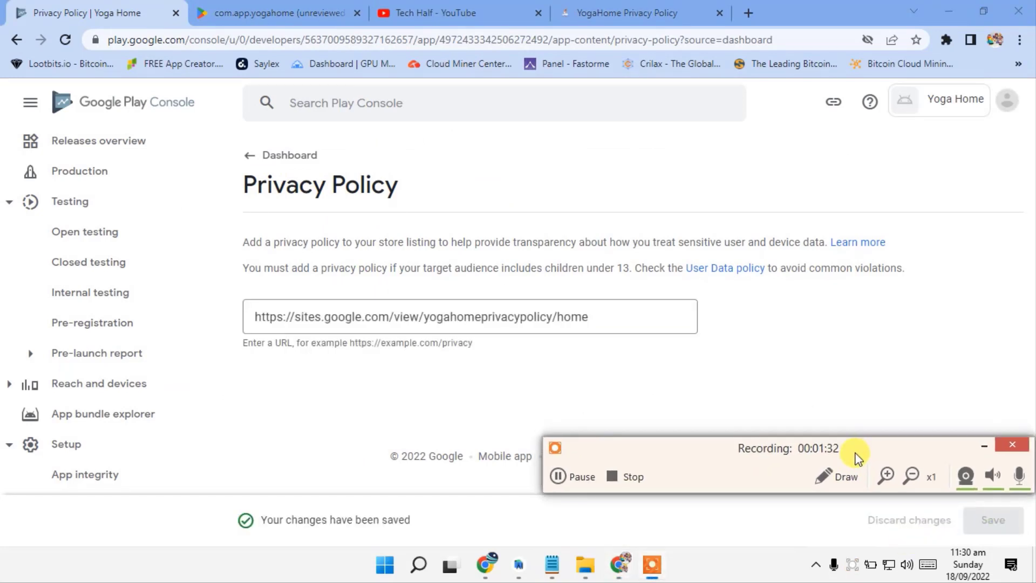
click(580, 479)
click(989, 449)
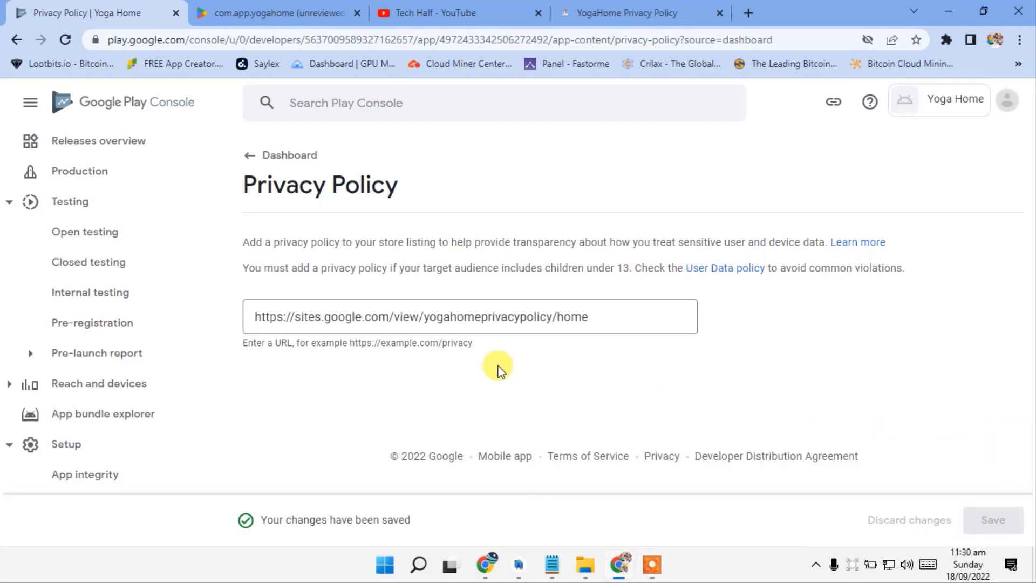
- Return to the app dashboard and open the App access setup task
click(248, 156)
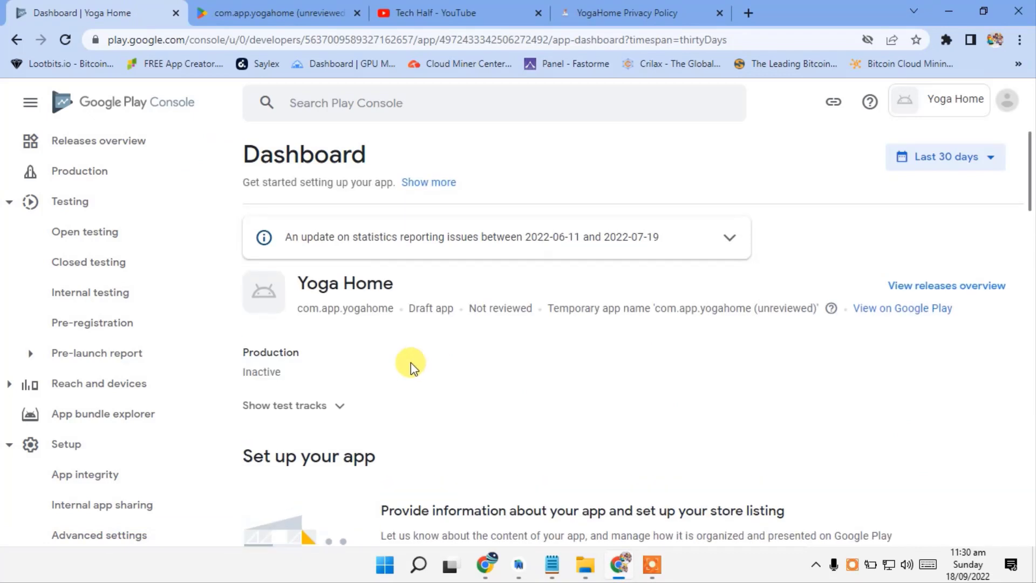
scroll(410, 362, down, 5)
click(452, 351)
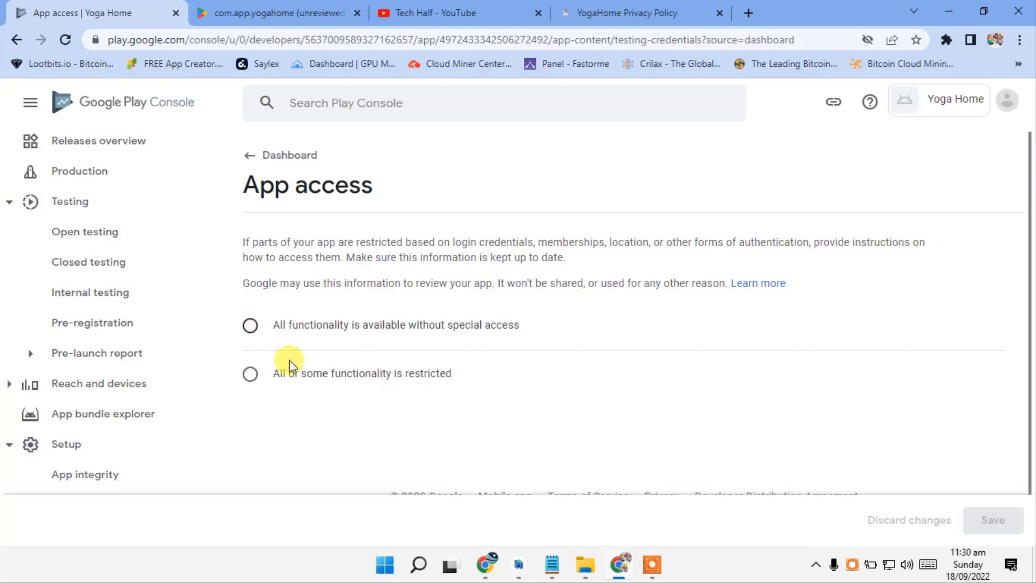
click(305, 389)
scroll(428, 375, down, 1)
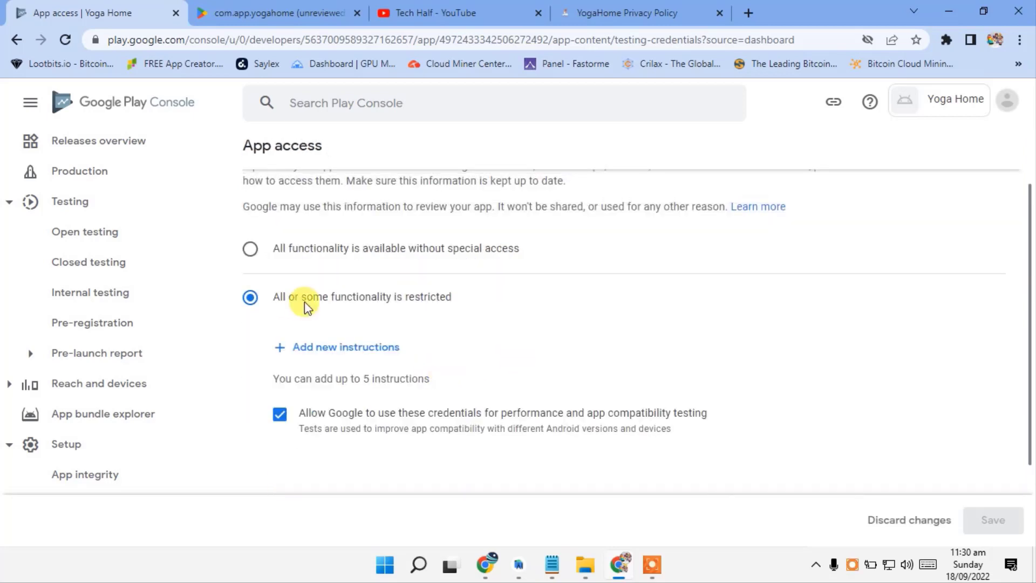
drag(301, 297, 465, 297)
click(330, 347)
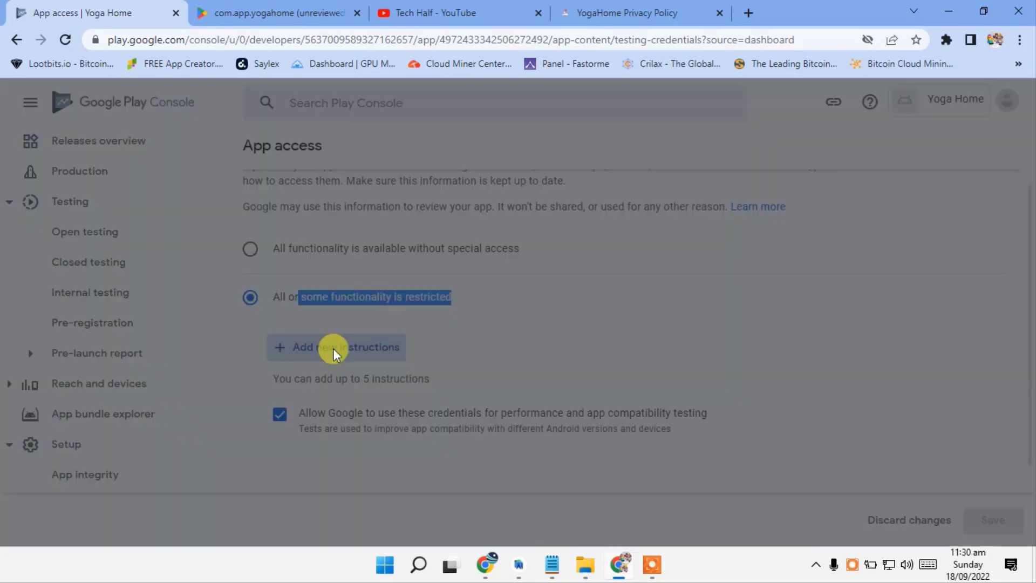
click(289, 244)
scroll(275, 323, down, 3)
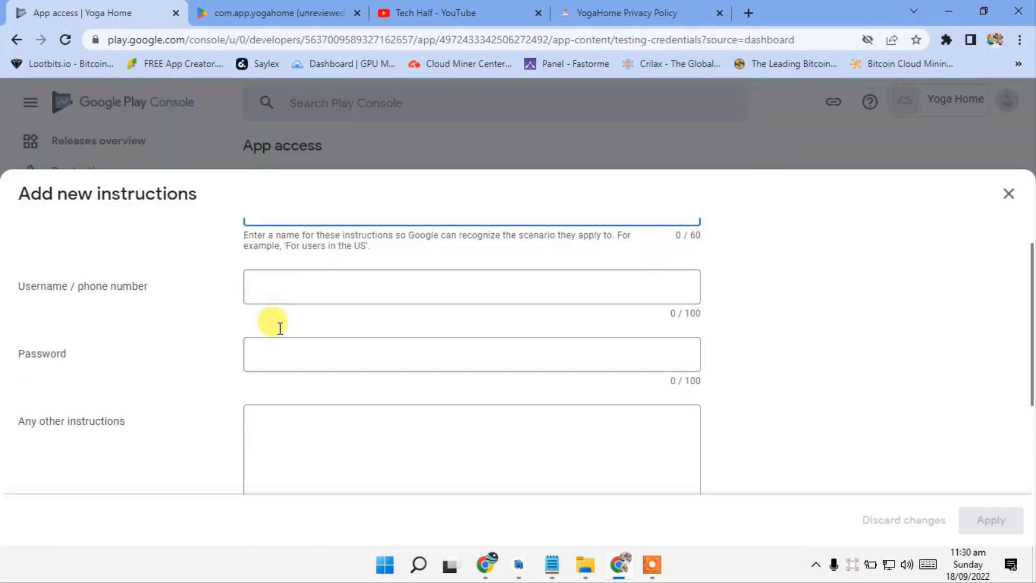
scroll(259, 259, up, 3)
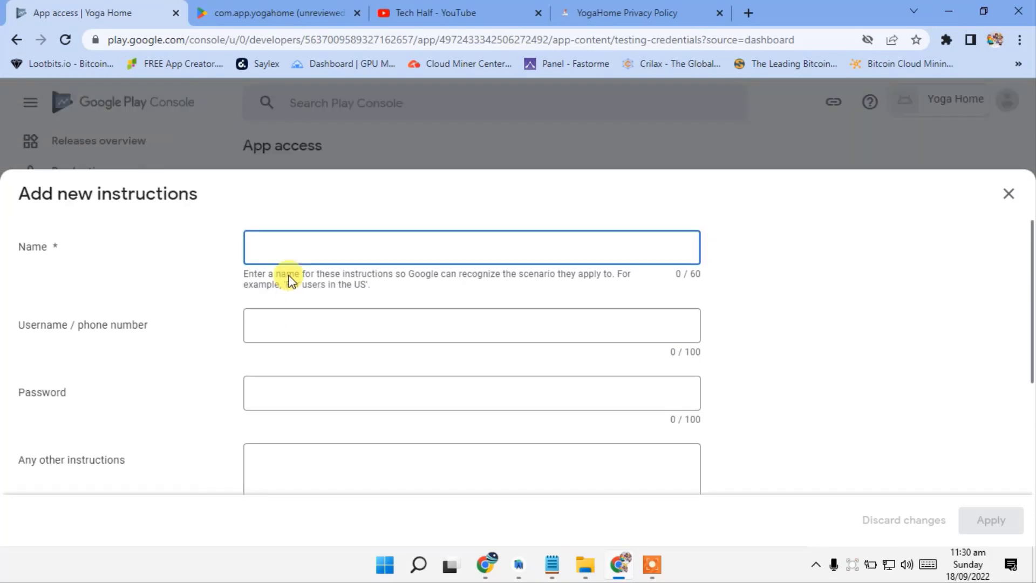
click(299, 317)
click(301, 394)
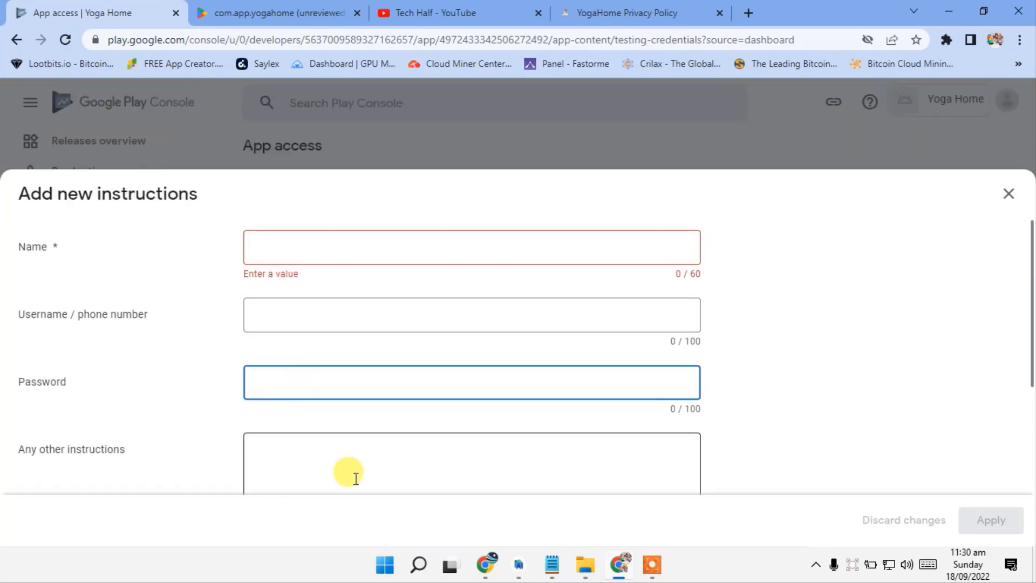
click(1008, 196)
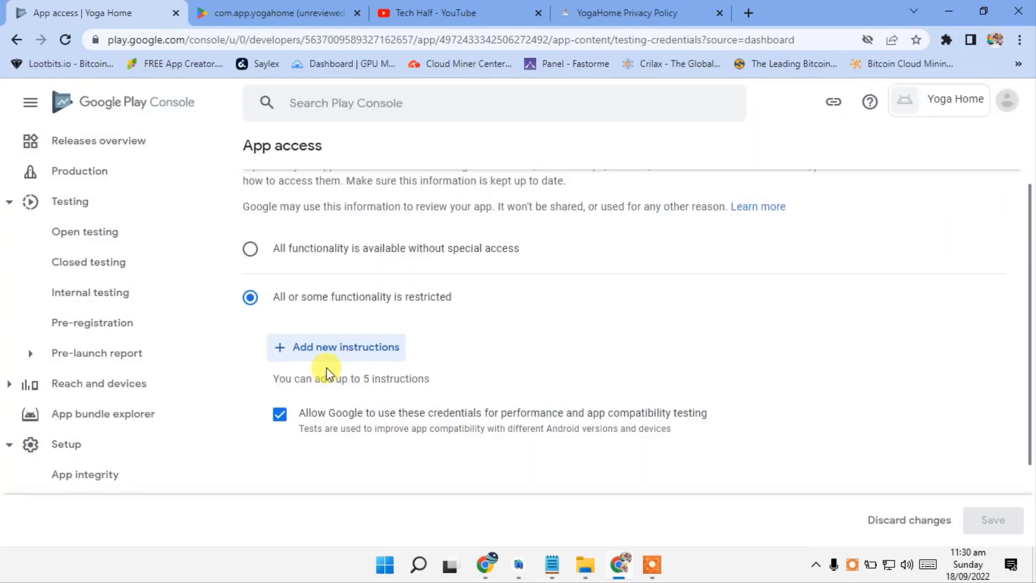
- Declare that all functionality is available without special access, save it, and return to the dashboard
click(297, 250)
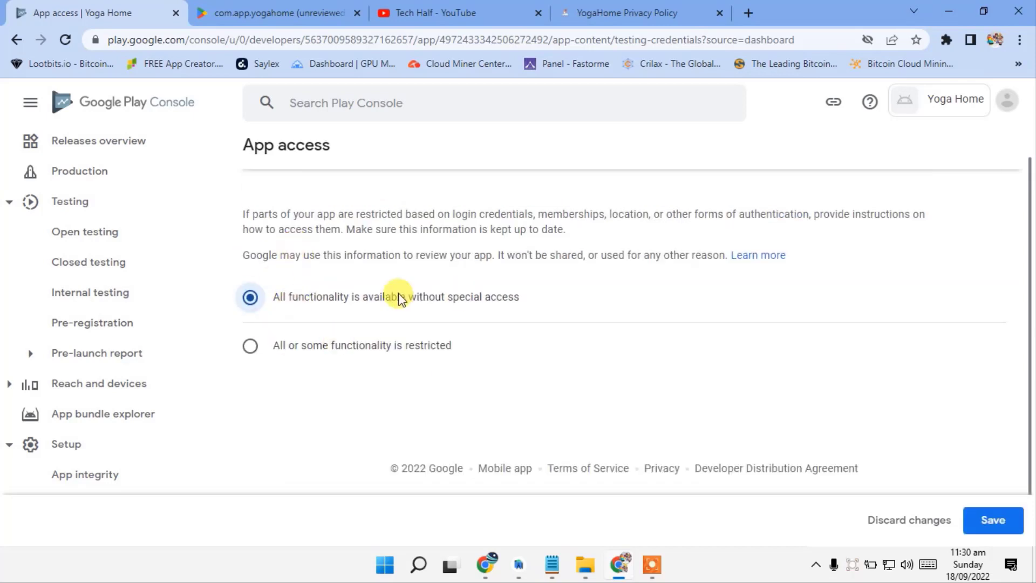
click(992, 521)
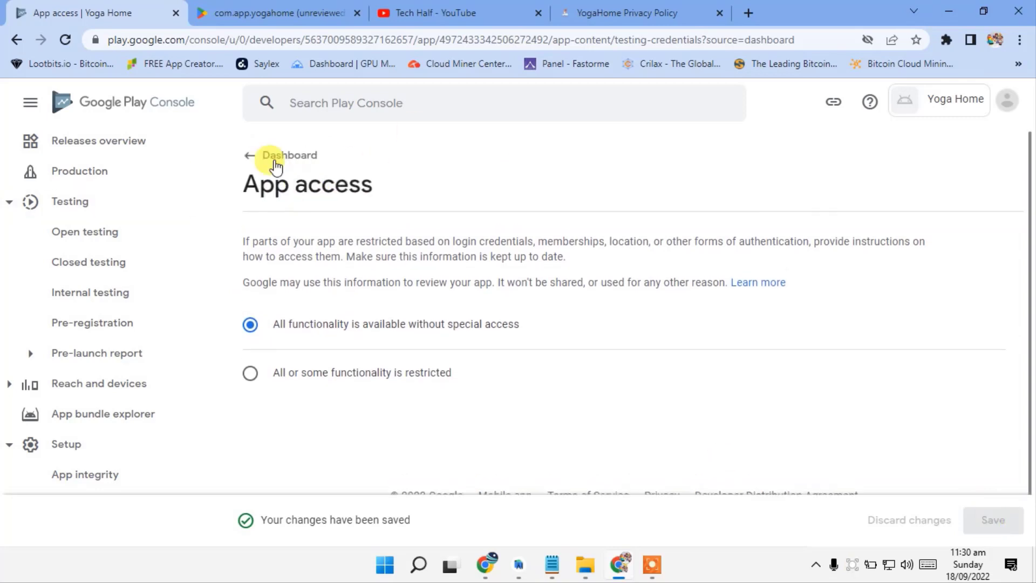
click(259, 158)
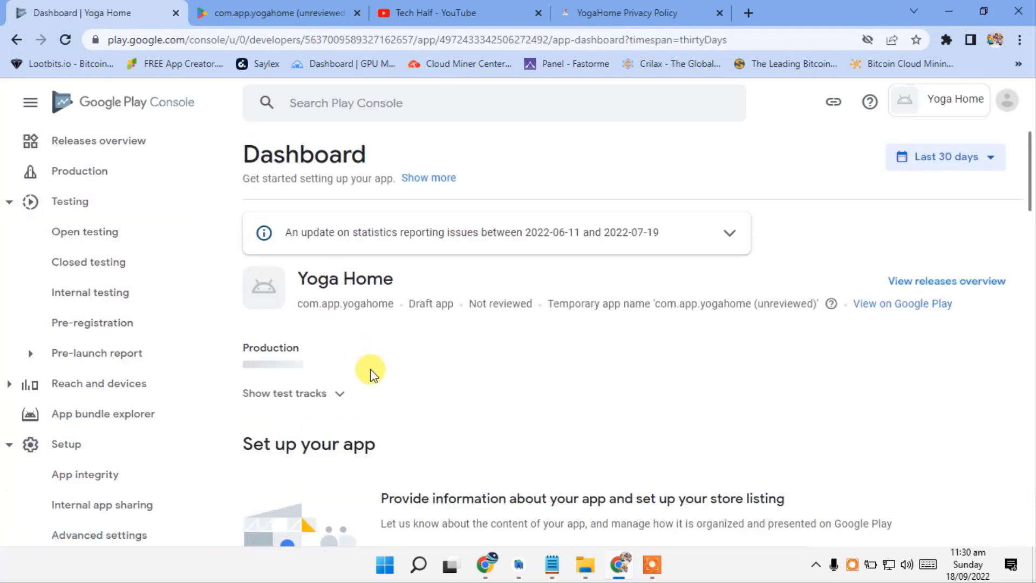
- Declare in the Ads setup task that the app does not contain ads, save it, and return to the dashboard
scroll(388, 370, down, 3)
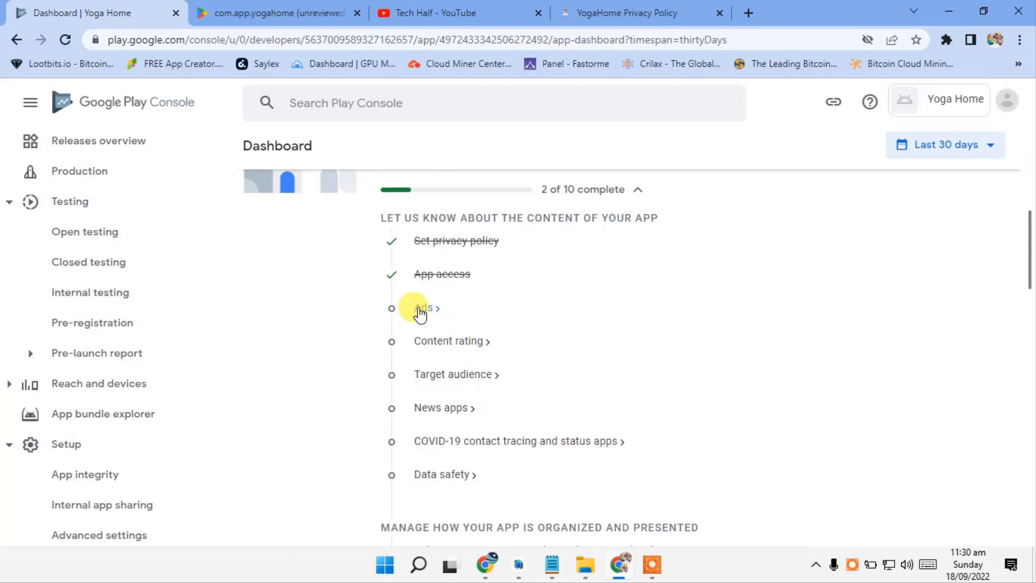
click(422, 309)
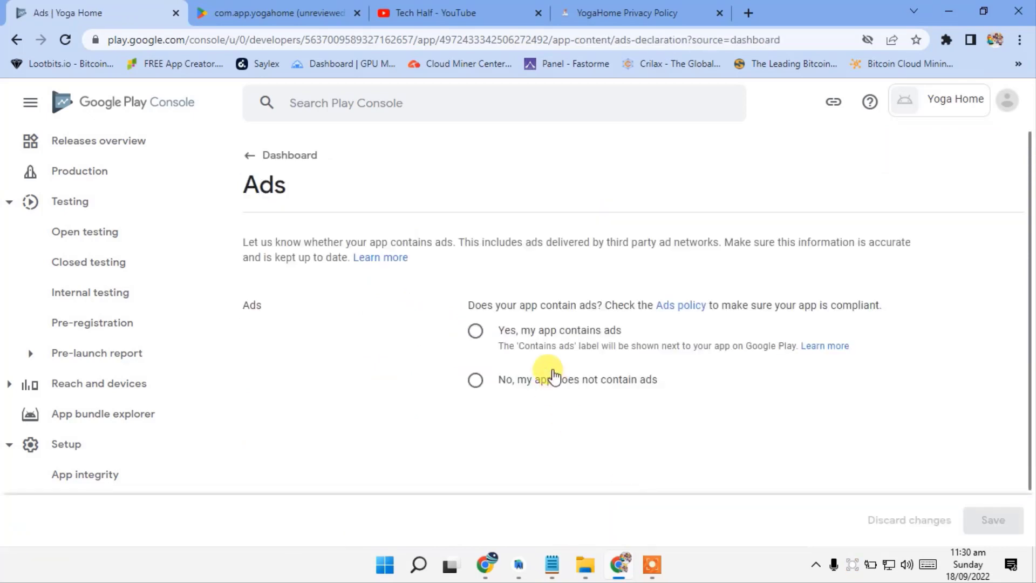
click(475, 380)
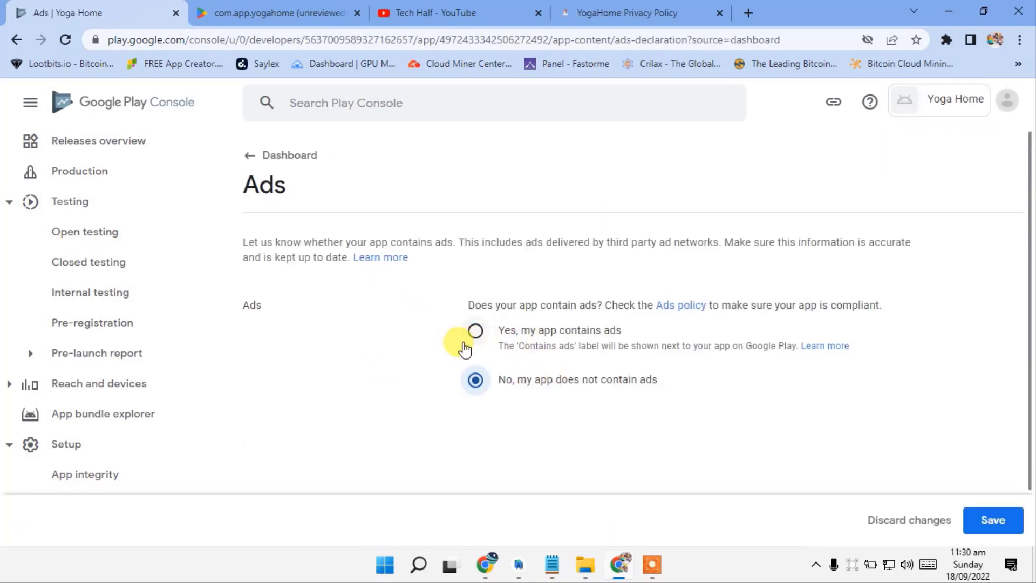
click(985, 522)
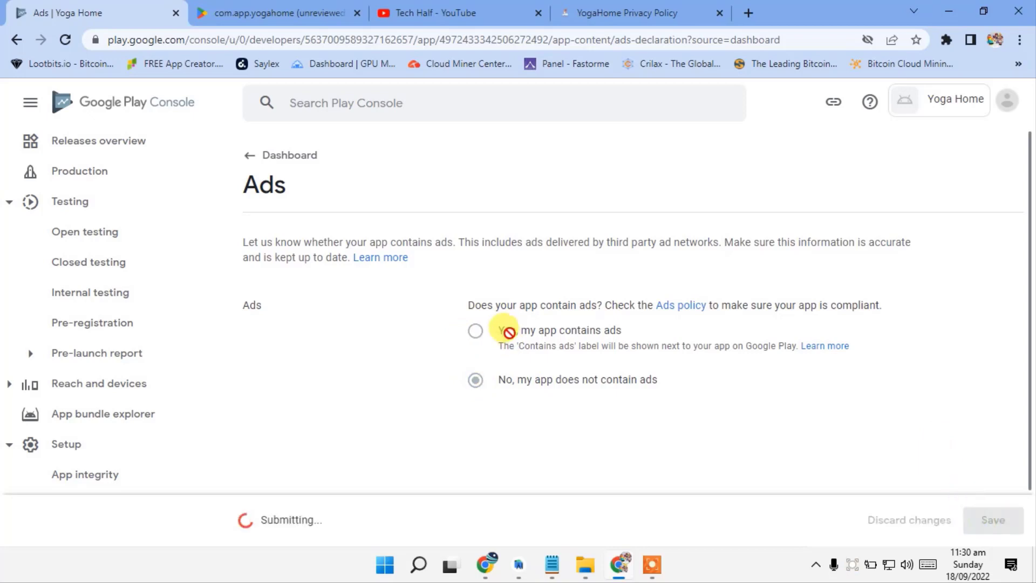
click(257, 155)
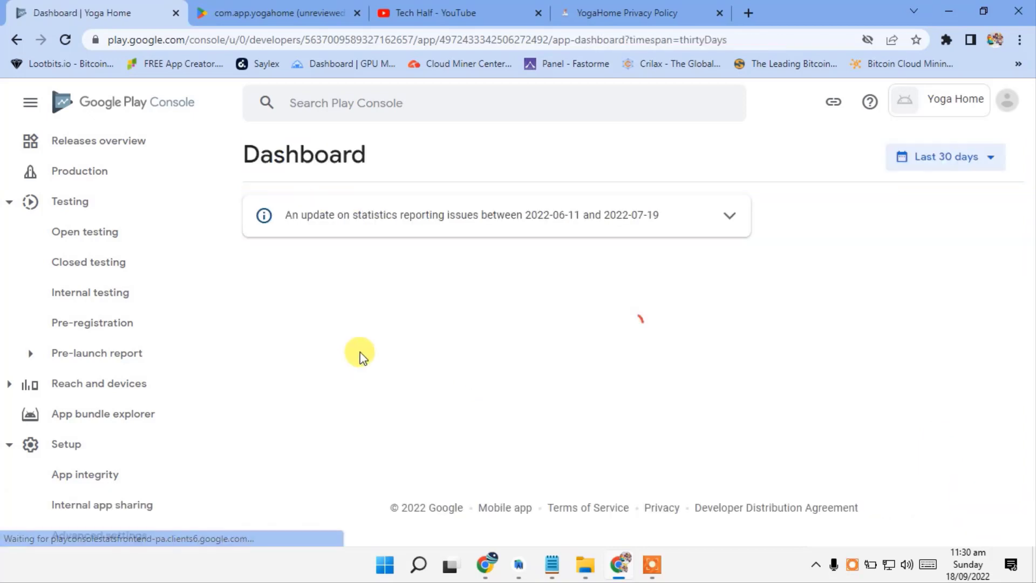
- Open the Content rating setup task and start its questionnaire
scroll(488, 493, down, 8)
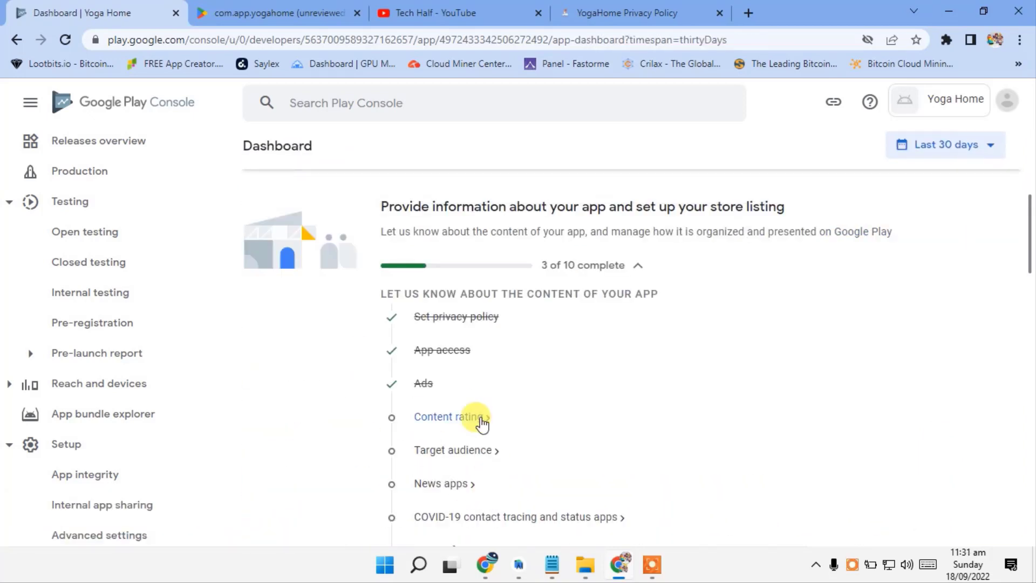
click(450, 267)
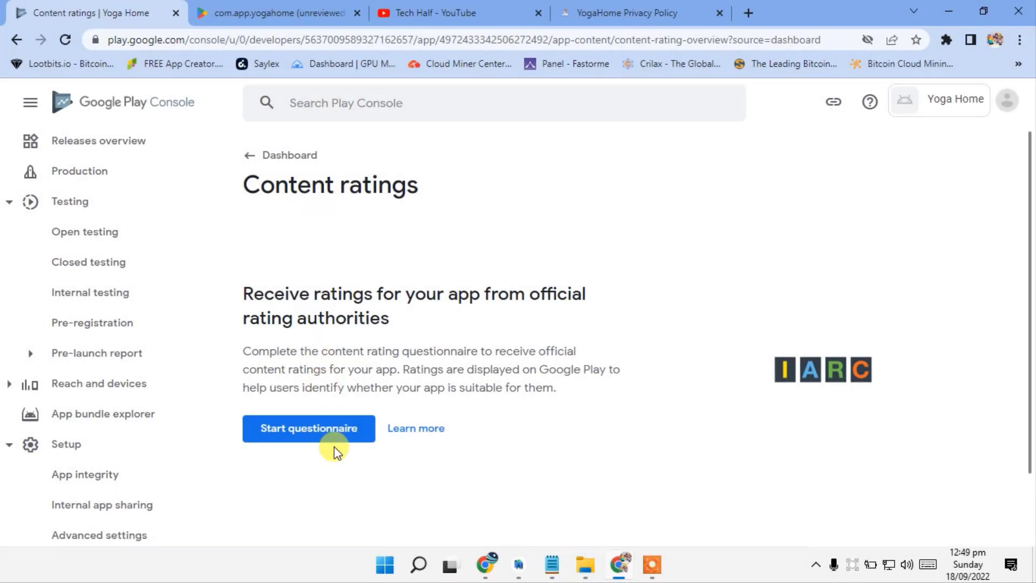
click(331, 427)
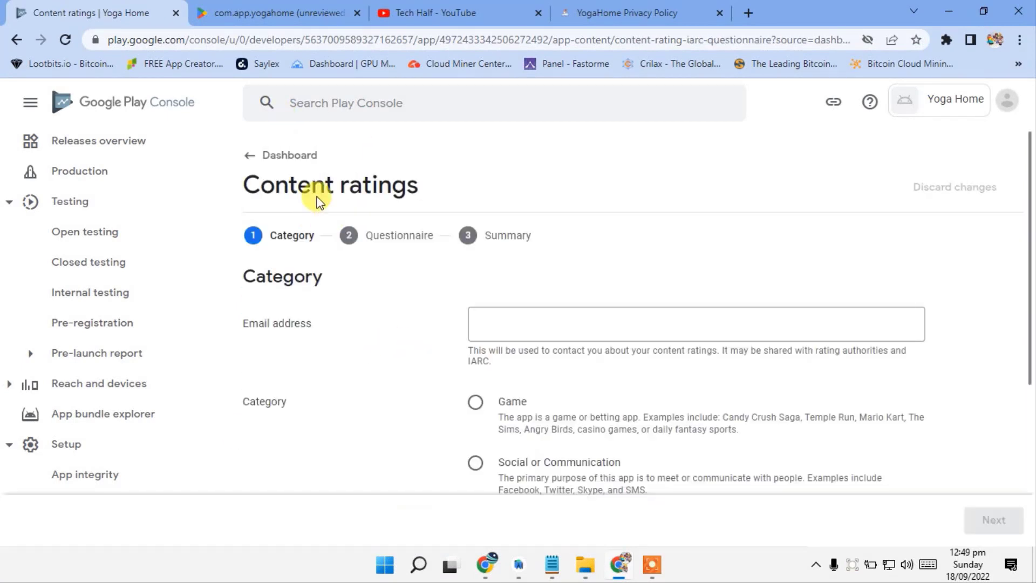
scroll(354, 308, down, 2)
click(509, 257)
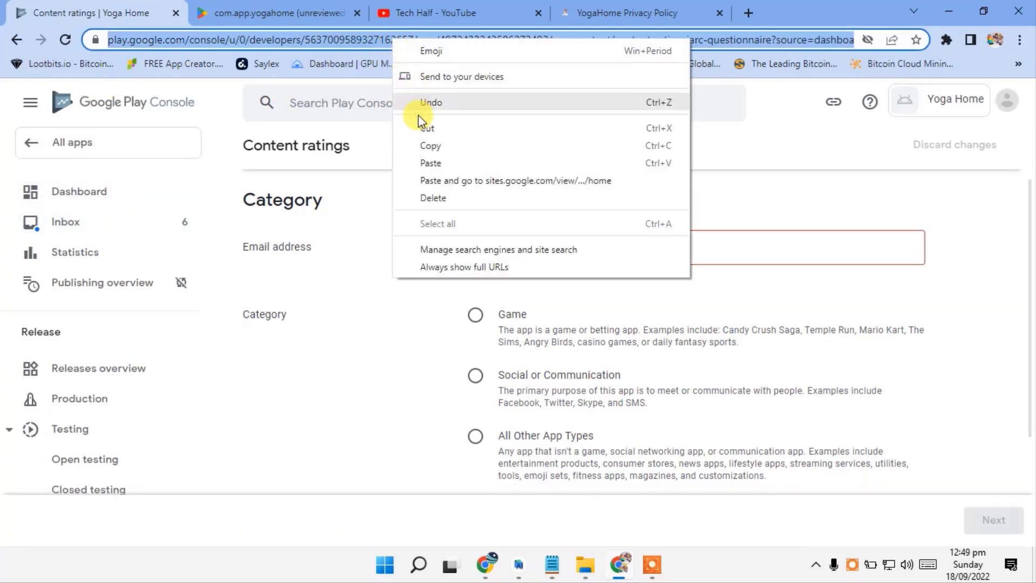
click(430, 146)
click(276, 12)
click(354, 42)
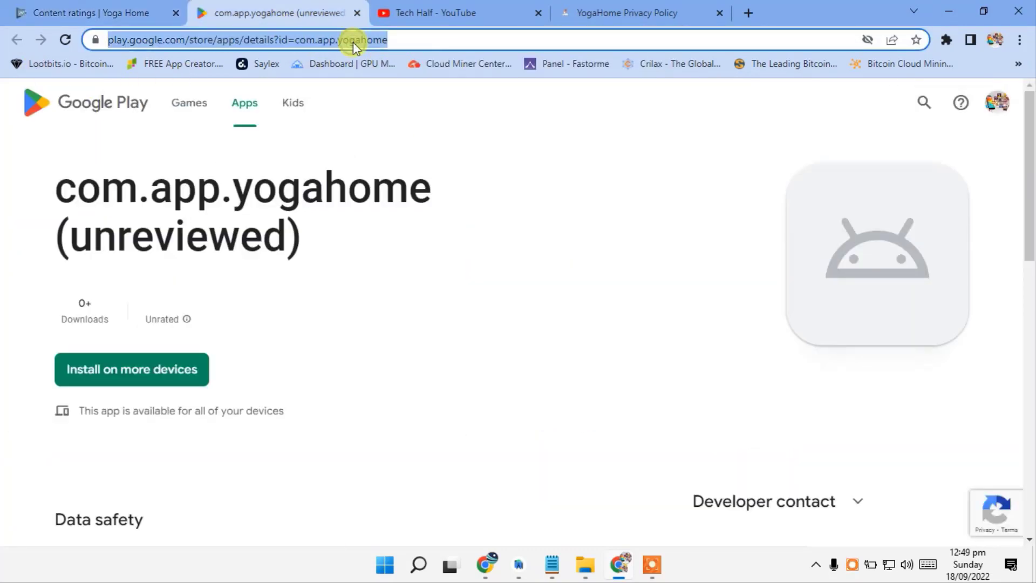
right_click(352, 42)
click(426, 183)
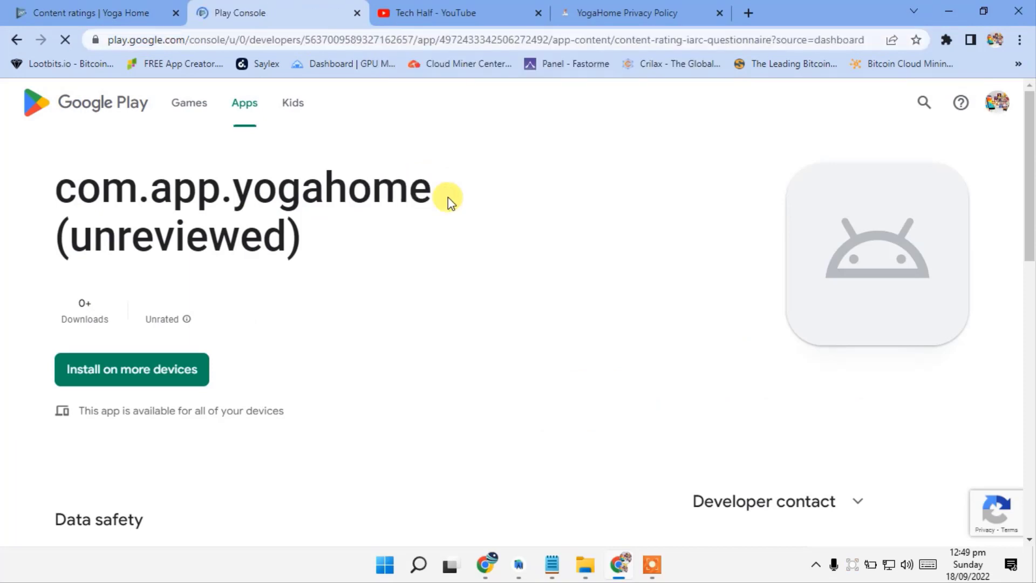
key(ctrl+w)
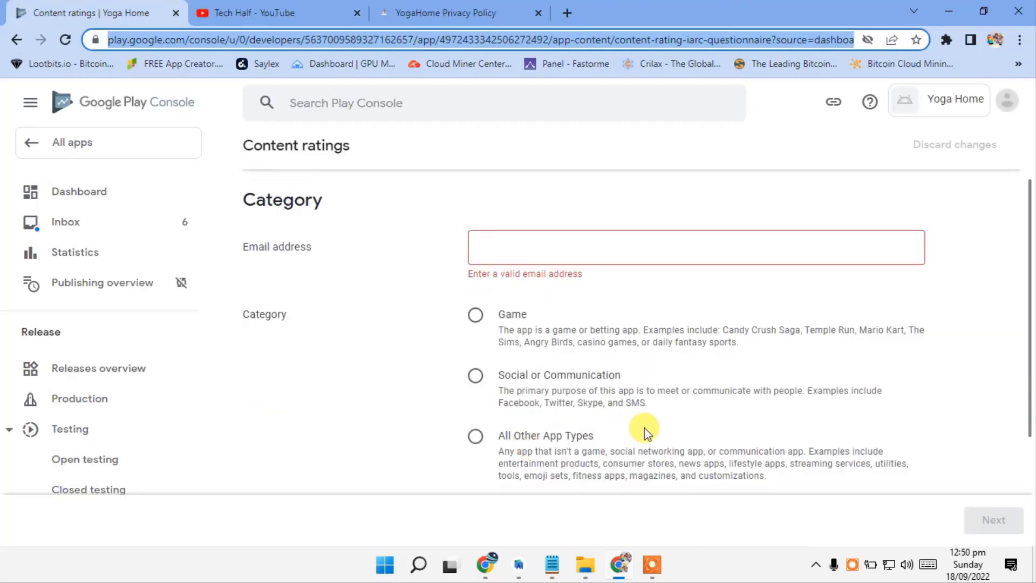
- Fill in the contact email address, choose the All Other App Types category, and continue to the questionnaire
click(557, 237)
key(ctrl+v)
scroll(554, 333, down, 1)
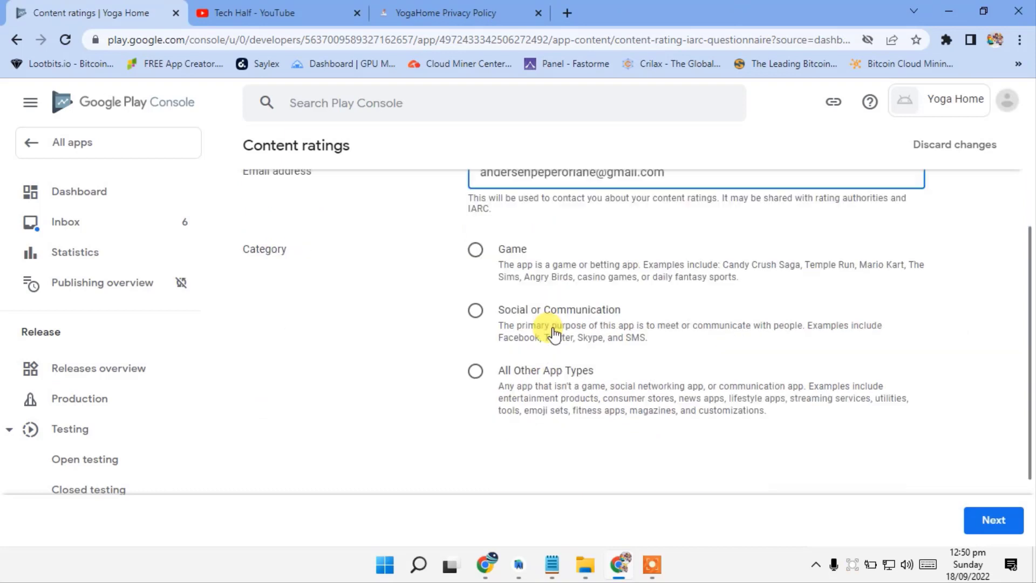
click(483, 380)
click(992, 520)
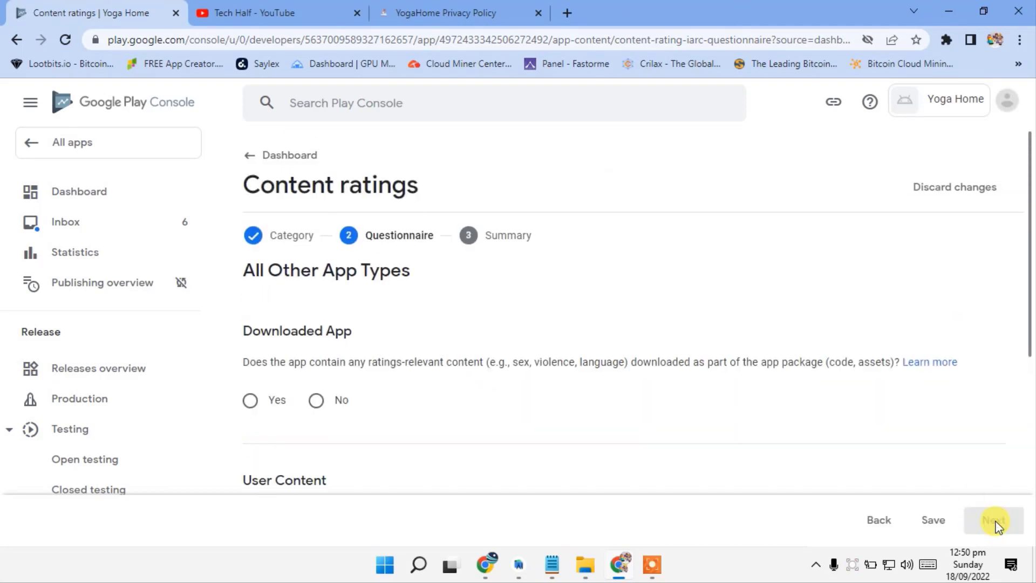
- Answer No to the Downloaded App question on ratings-relevant content and to the User Content question
scroll(488, 396, down, 2)
drag(312, 244, 397, 242)
click(322, 291)
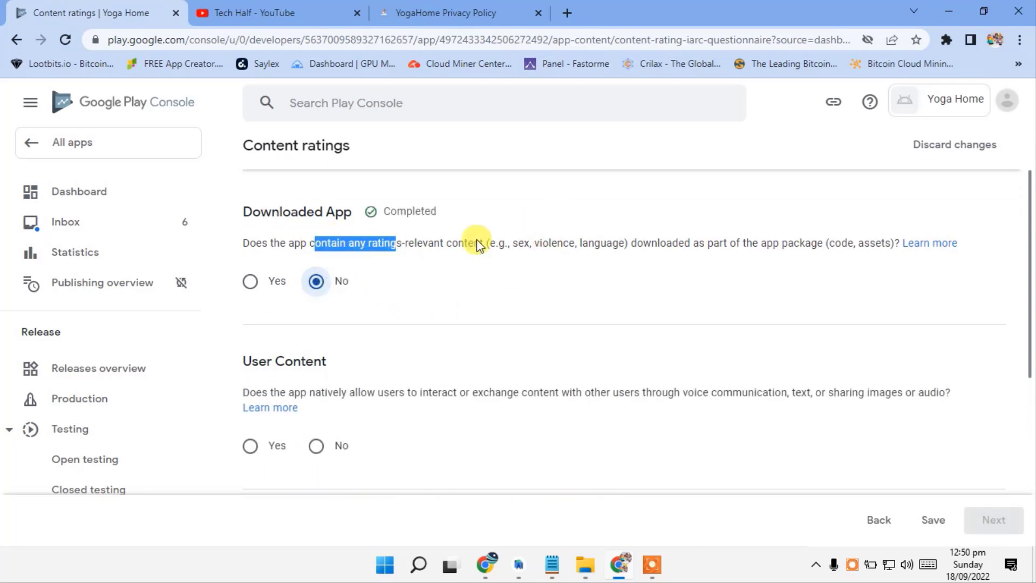
drag(476, 241, 608, 242)
scroll(462, 375, down, 3)
click(317, 295)
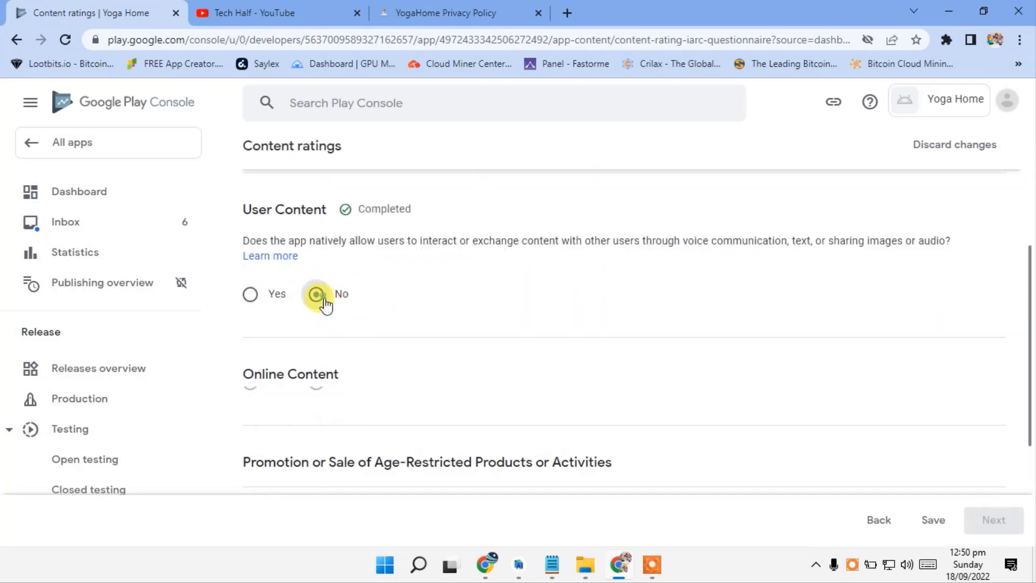
- Answer No to the Online Content question and to promoting or selling age-restricted products or activities
scroll(370, 347, down, 3)
click(319, 293)
scroll(366, 351, down, 2)
click(347, 363)
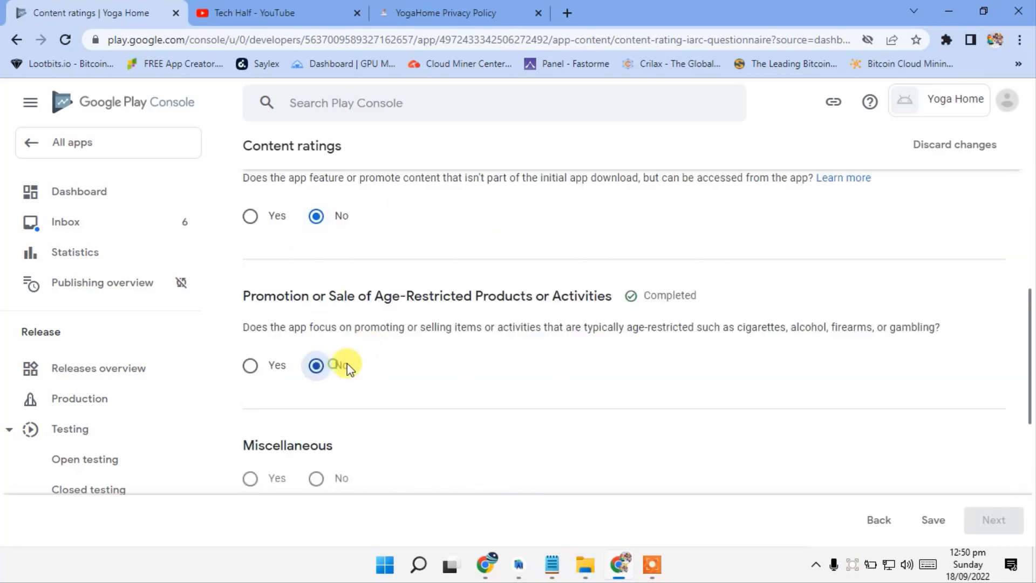
- Answer No to the Miscellaneous questions on location sharing, digital purchases, web browsing and news or educational product, and save the questionnaire
scroll(341, 363, down, 3)
scroll(338, 367, down, 3)
click(318, 300)
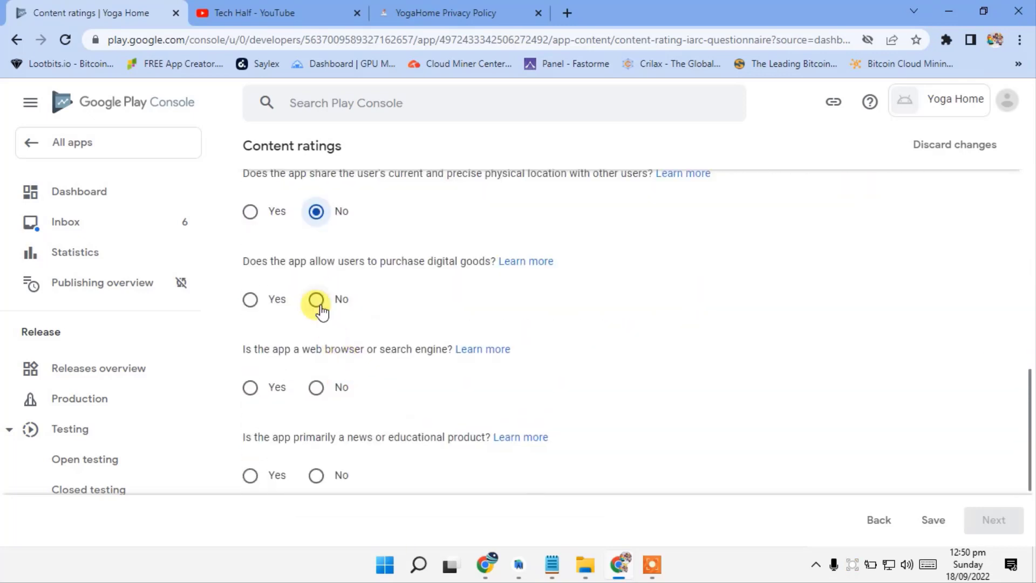
click(340, 473)
scroll(409, 400, down, 3)
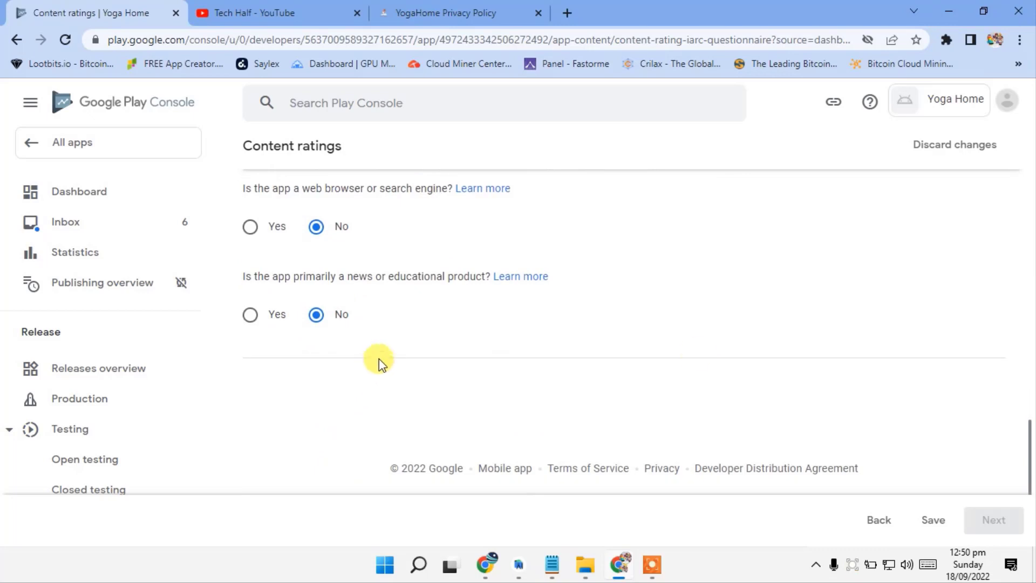
scroll(789, 416, up, 8)
click(938, 521)
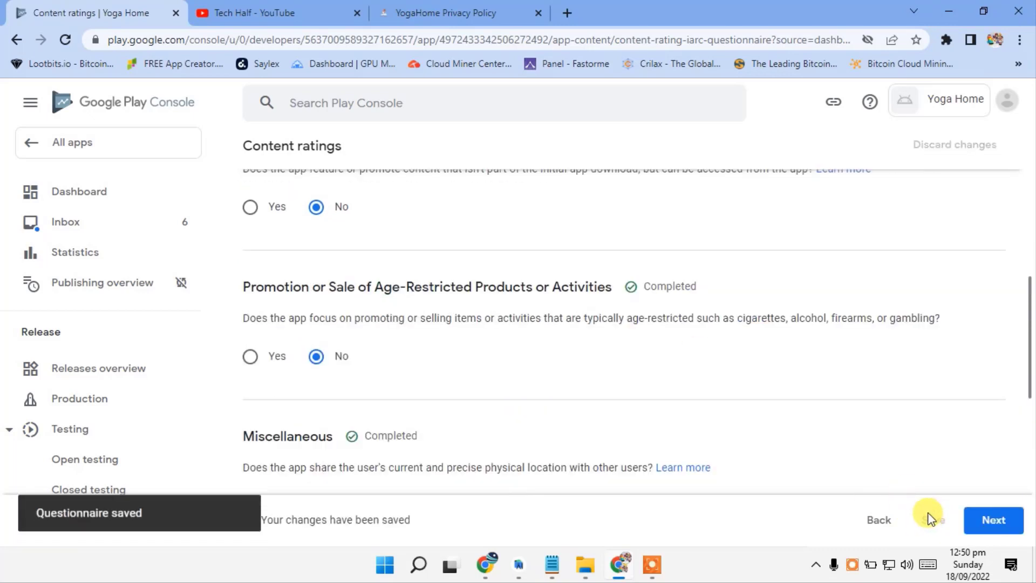
- Continue to the ratings summary, submit the content rating questionnaire and return to the dashboard
click(999, 524)
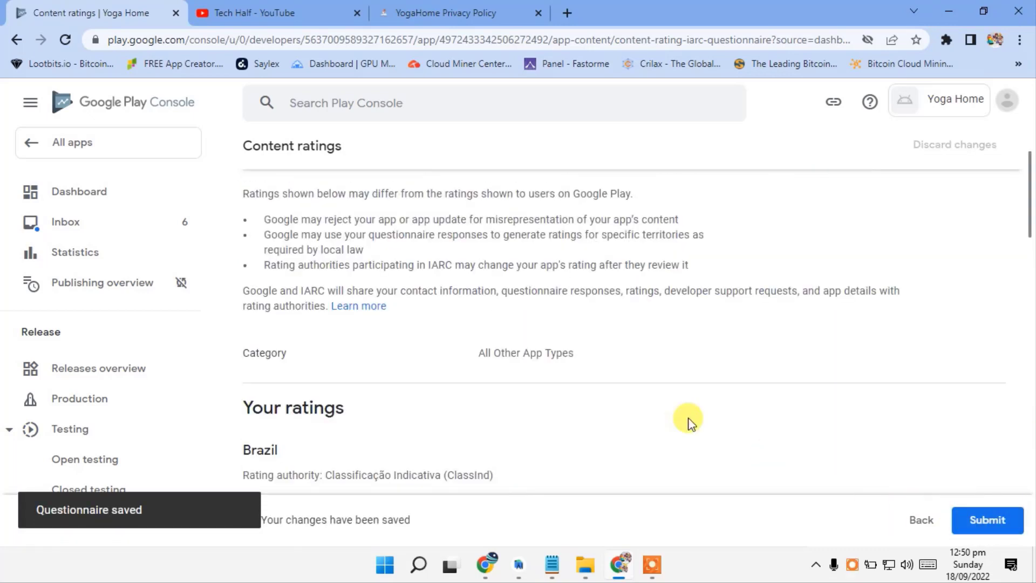
scroll(518, 419, down, 10)
scroll(799, 400, down, 5)
click(990, 514)
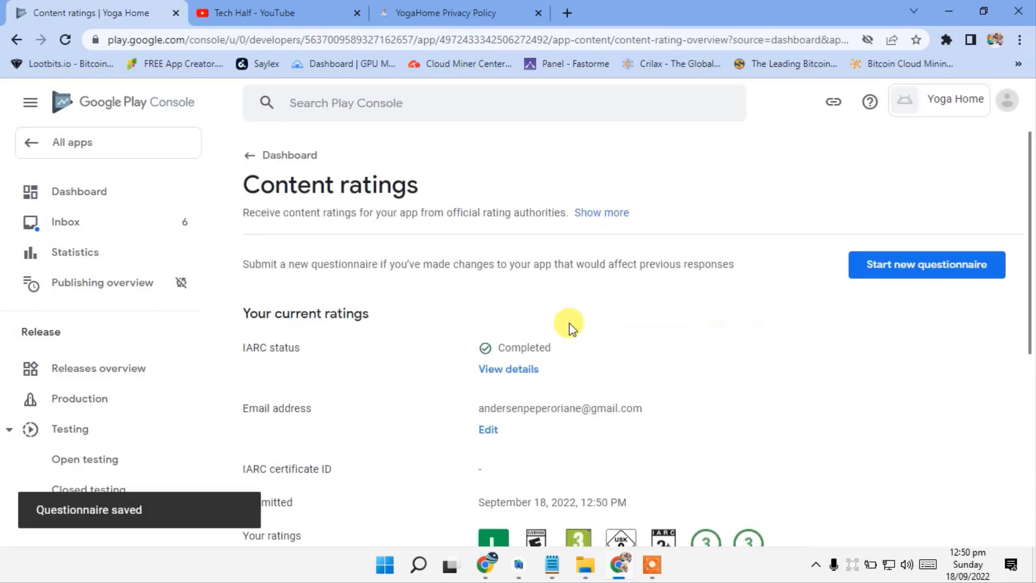
scroll(566, 326, down, 4)
scroll(591, 324, up, 4)
click(279, 155)
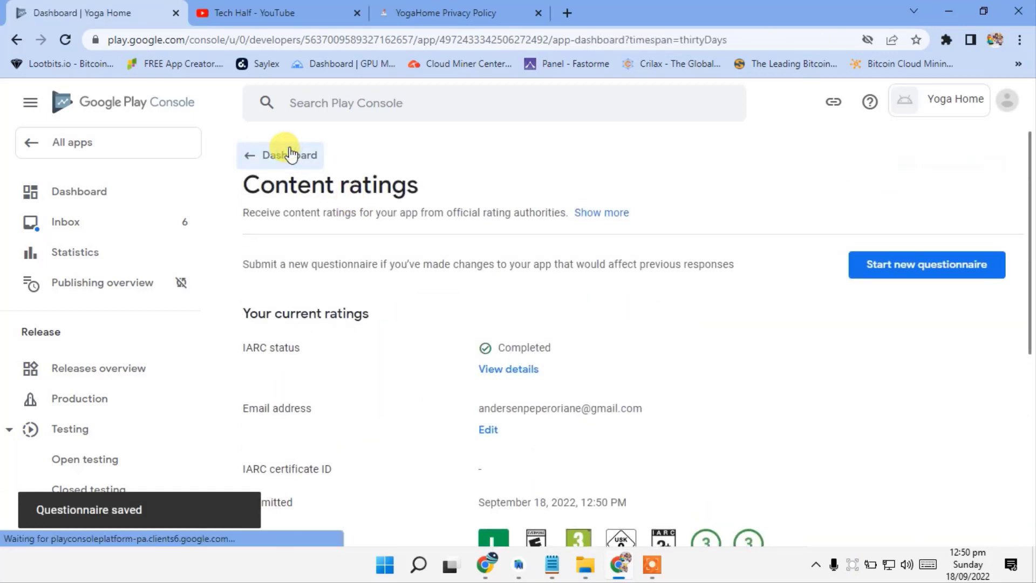
- Open the Target audience task, choose 18 and over as the target age group and continue
scroll(518, 353, down, 9)
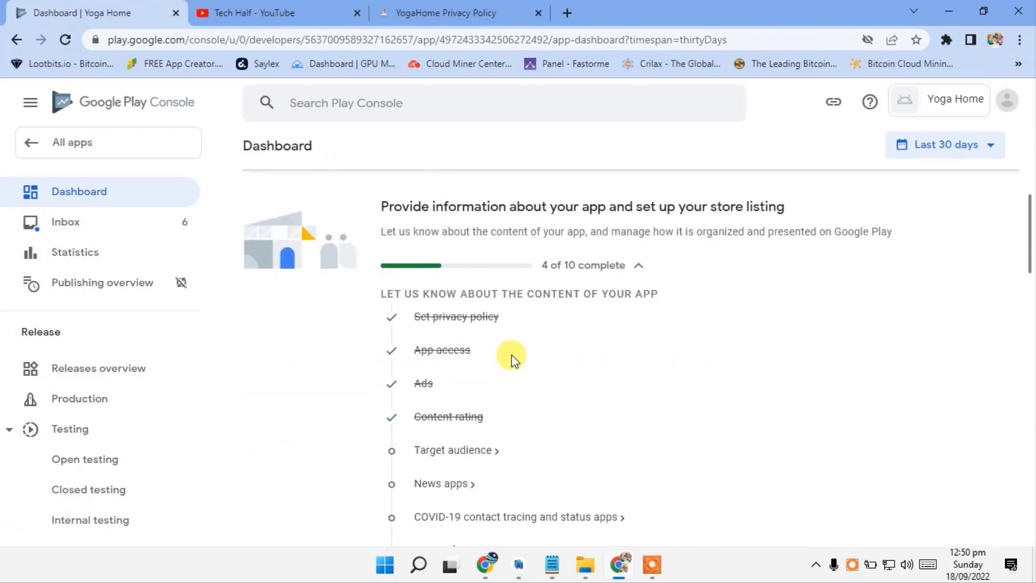
click(465, 299)
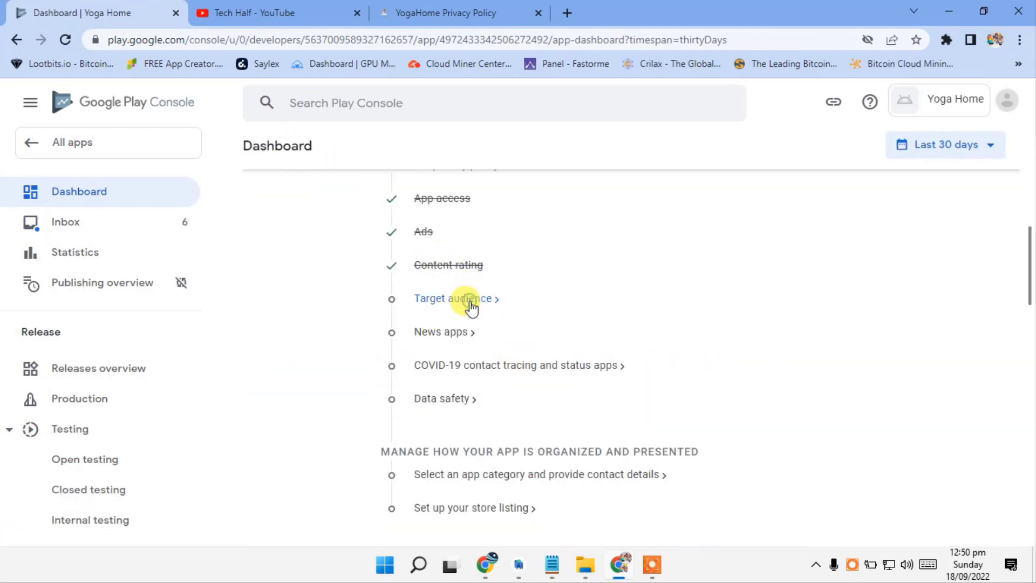
scroll(545, 340, down, 3)
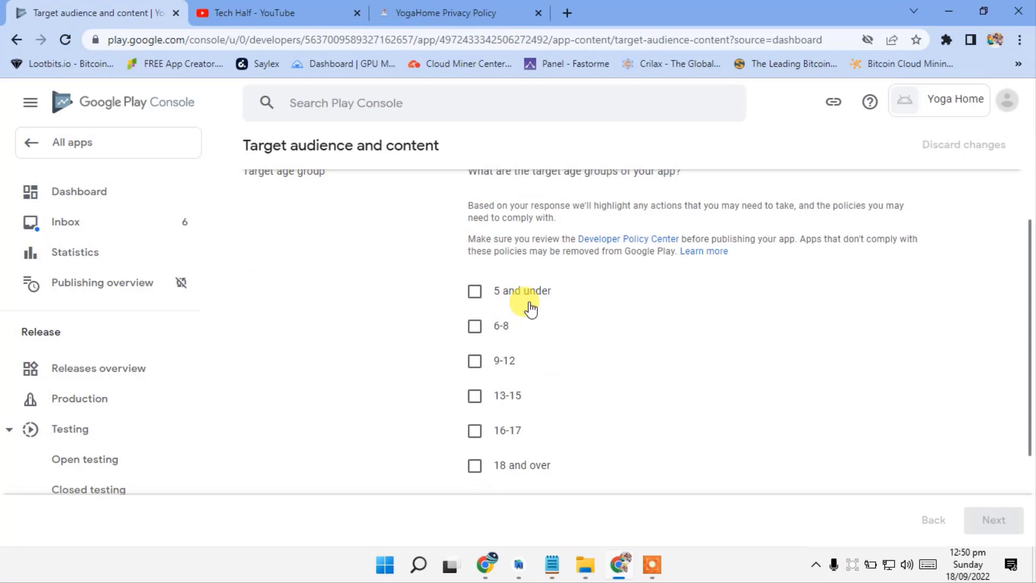
click(526, 459)
click(991, 511)
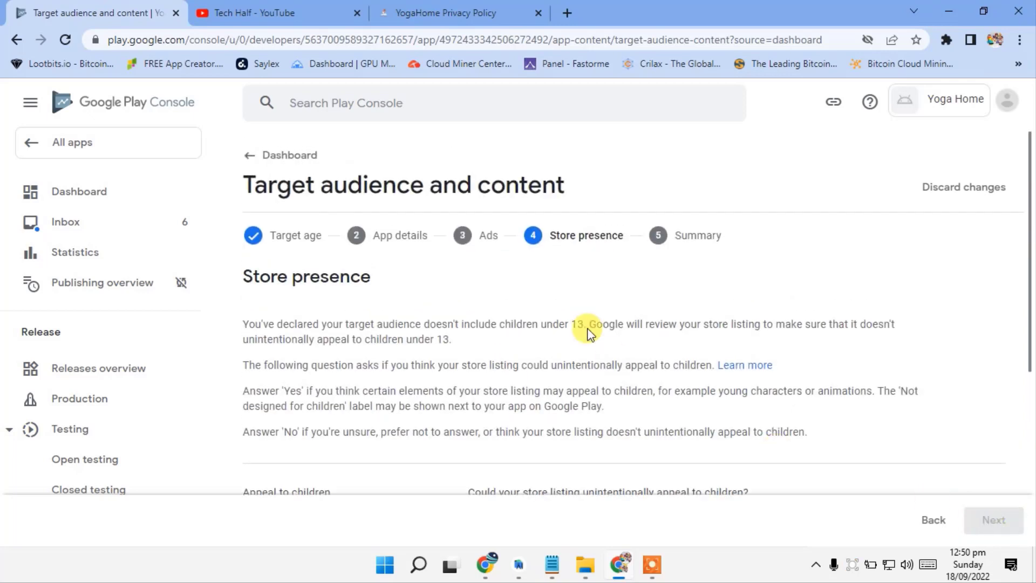
- Answer No to whether the store listing could unintentionally appeal to children, save the target audience declaration and return to the dashboard
scroll(561, 326, down, 4)
drag(483, 295, 599, 294)
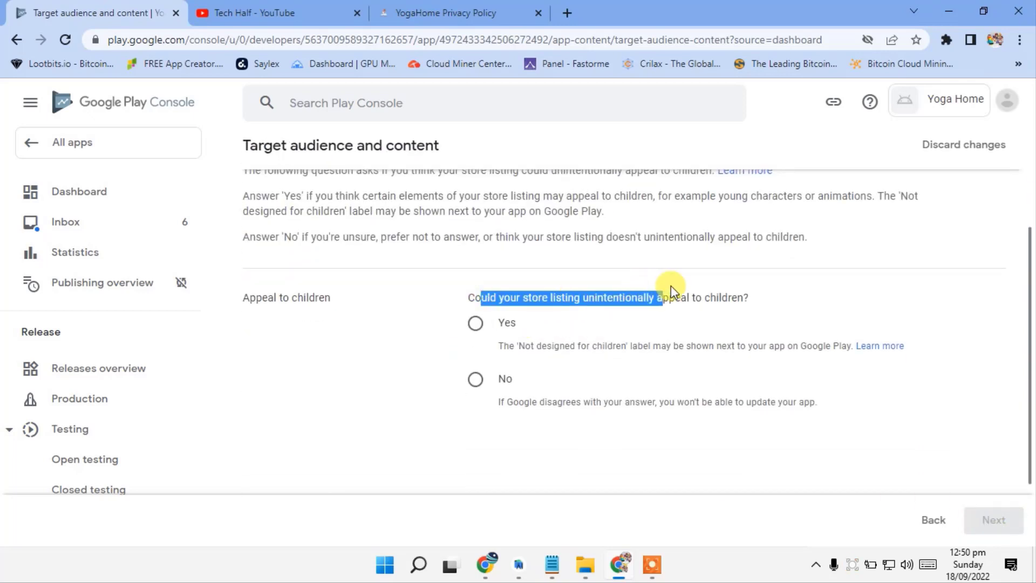
click(476, 379)
click(992, 519)
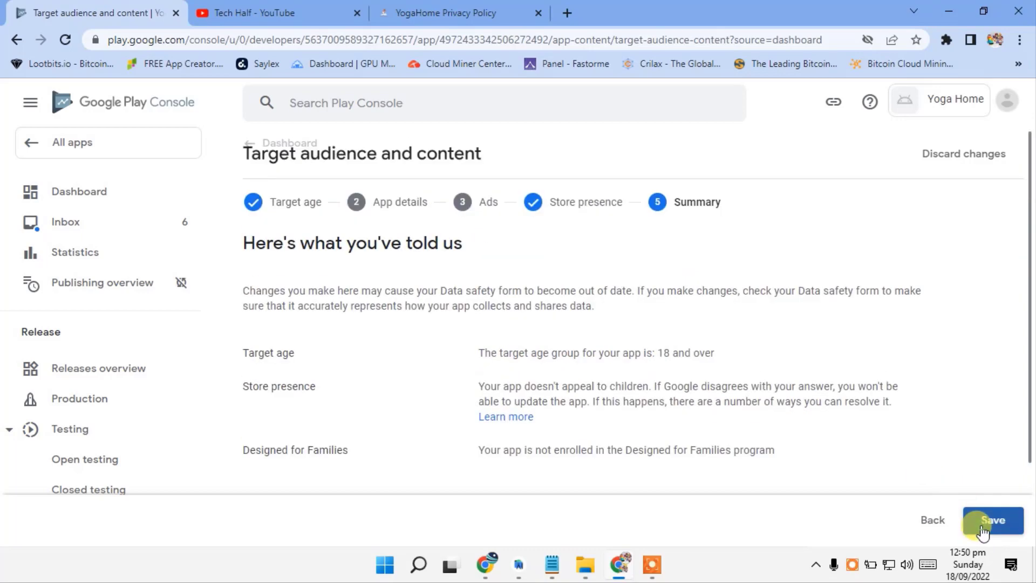
scroll(645, 371, down, 3)
click(988, 521)
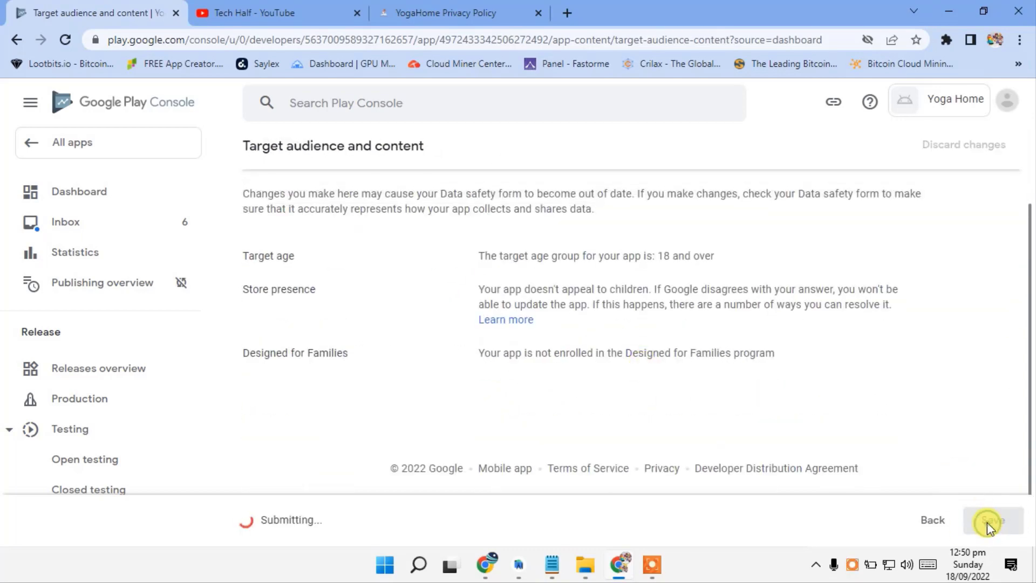
scroll(540, 405, up, 3)
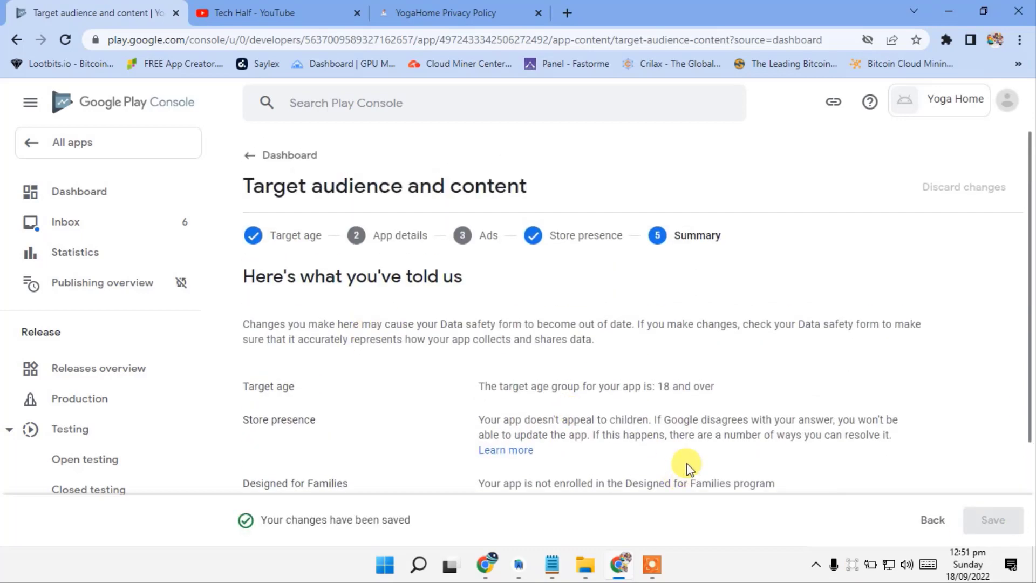
click(273, 163)
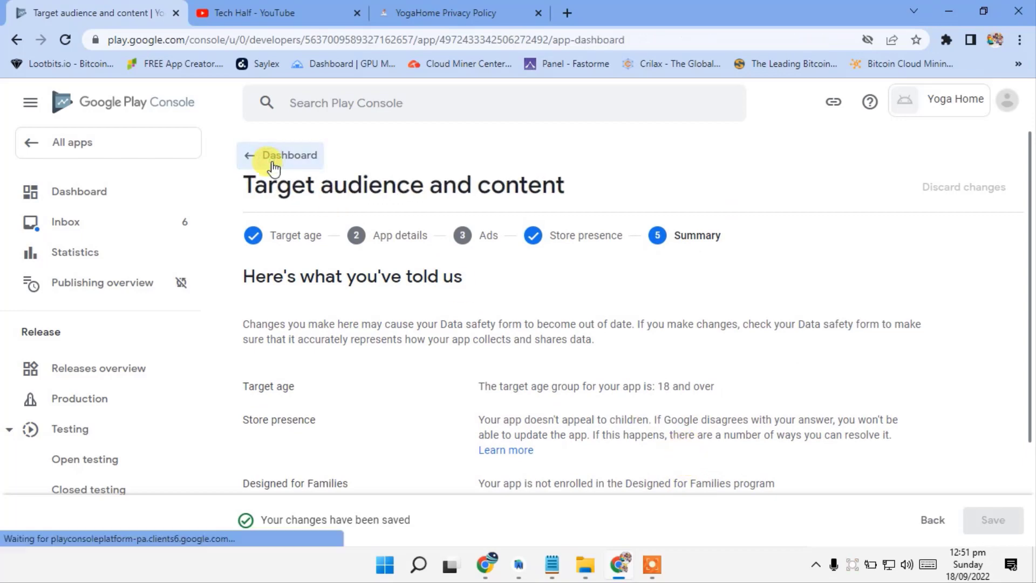
- Declare in the News apps task that the app is not a news app, save, and return to the dashboard
scroll(593, 379, down, 5)
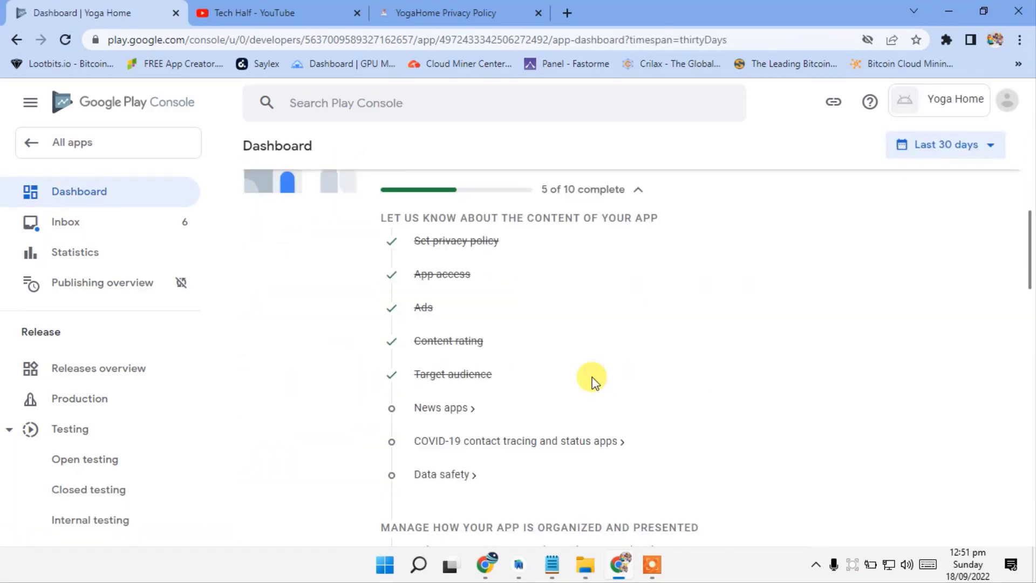
click(445, 409)
click(475, 337)
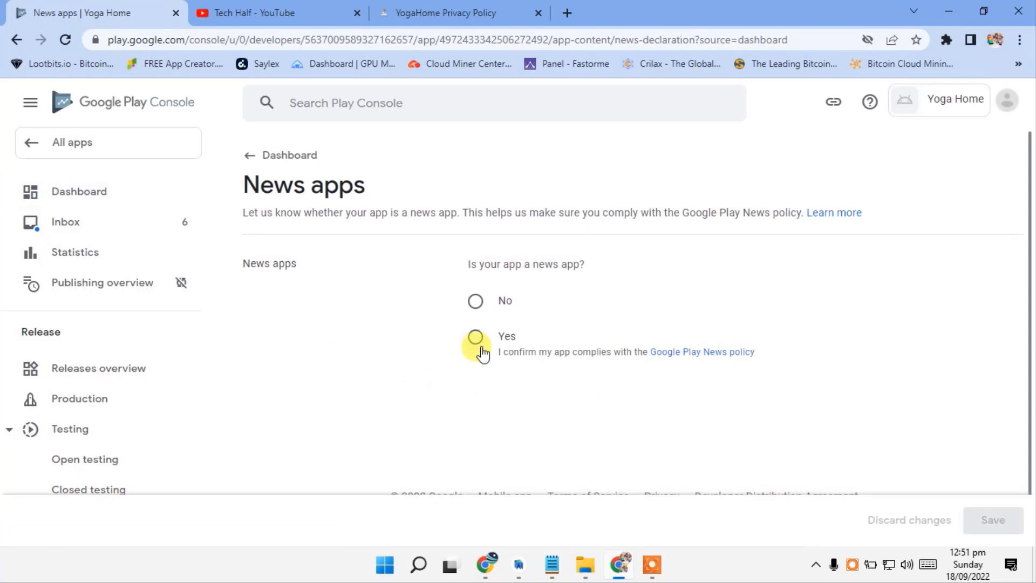
click(476, 300)
click(977, 530)
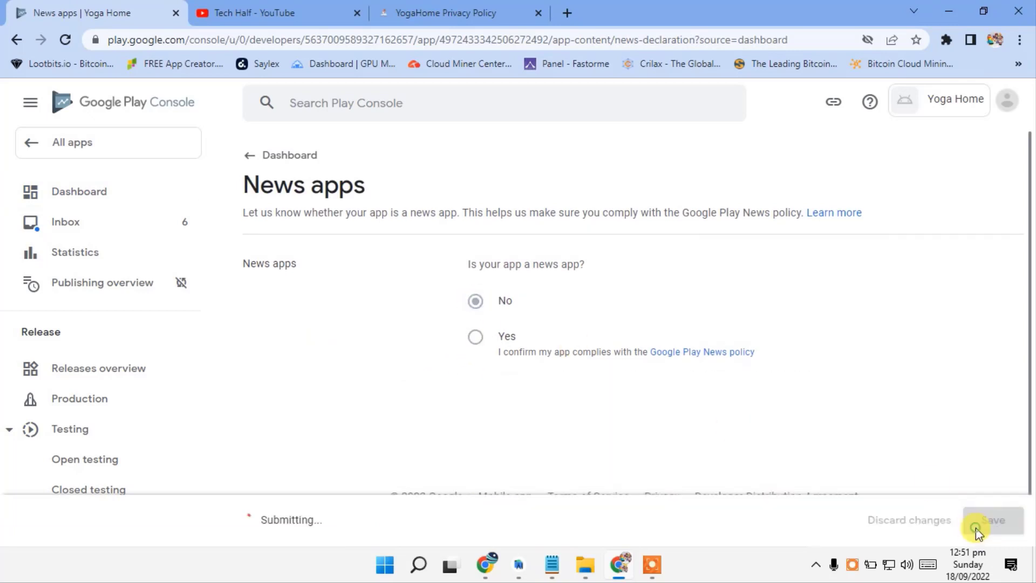
click(265, 160)
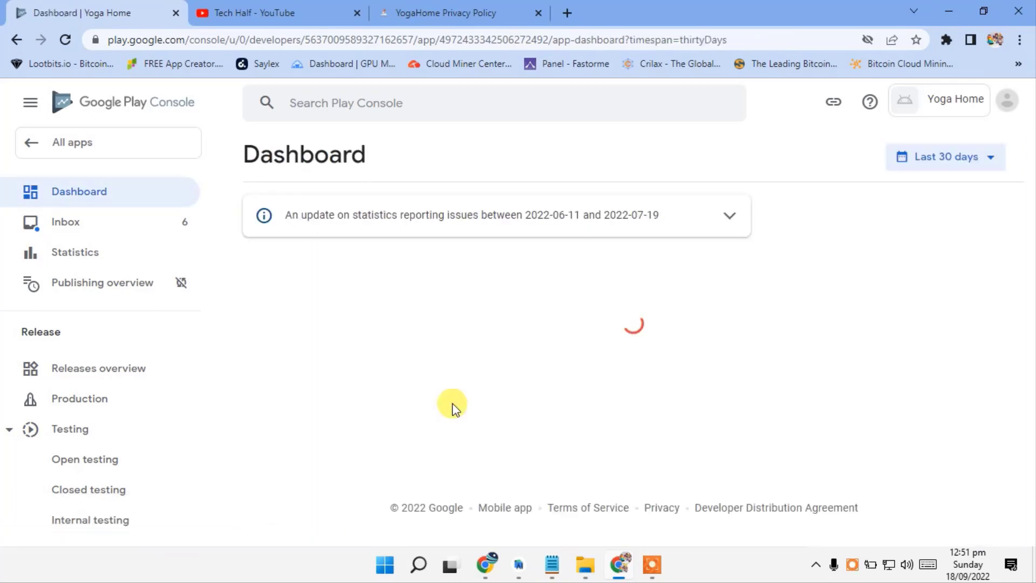
- Declare that the app is not a publicly available COVID-19 contact tracing or status app, save, and return to the dashboard
scroll(431, 367, down, 5)
scroll(431, 345, down, 2)
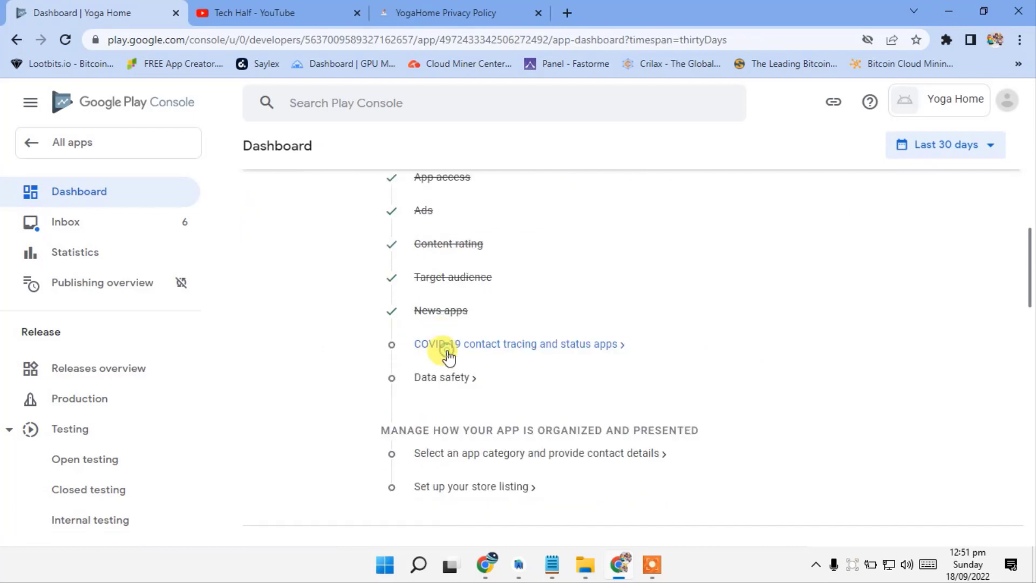
click(447, 354)
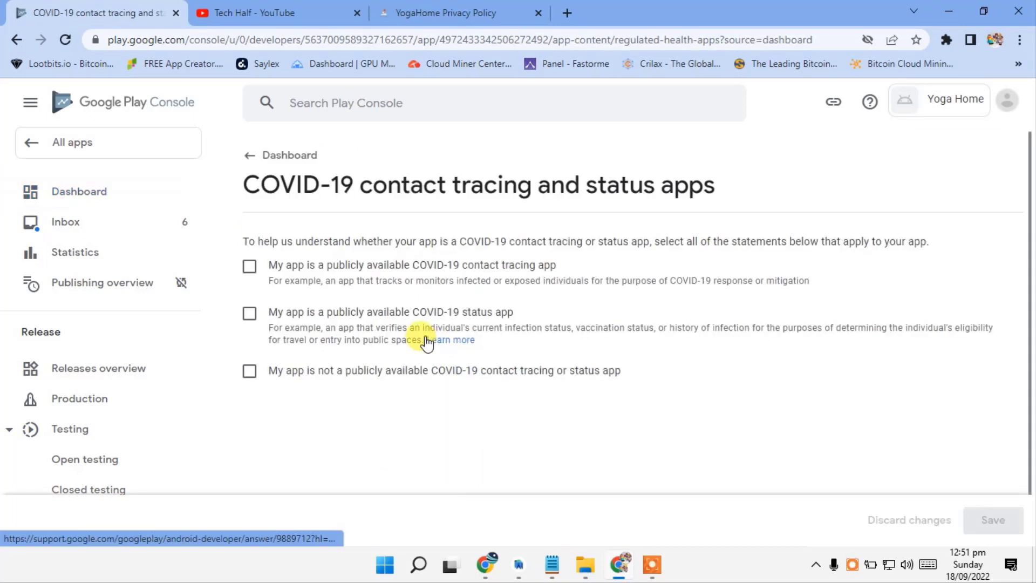
click(249, 371)
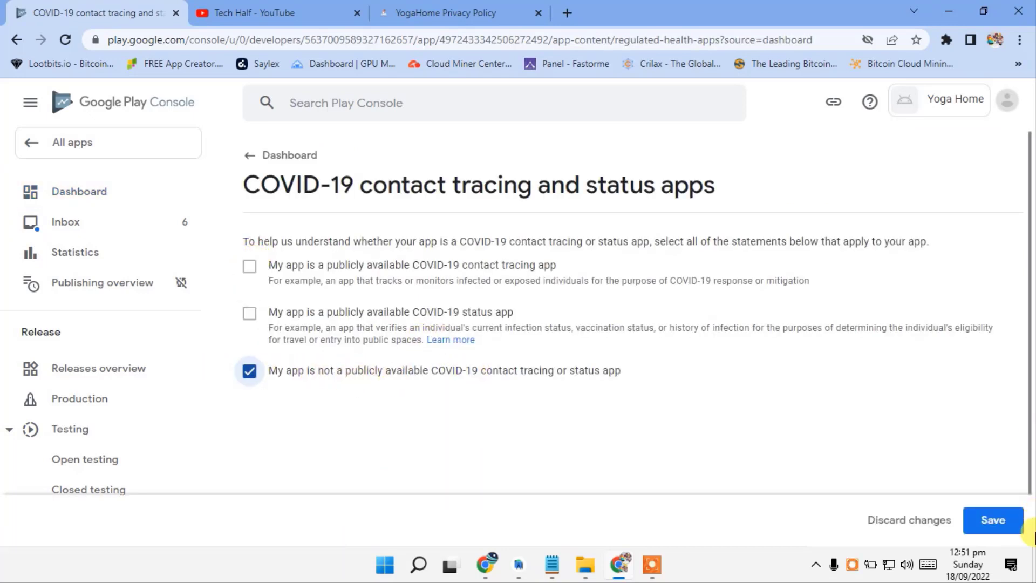
click(991, 518)
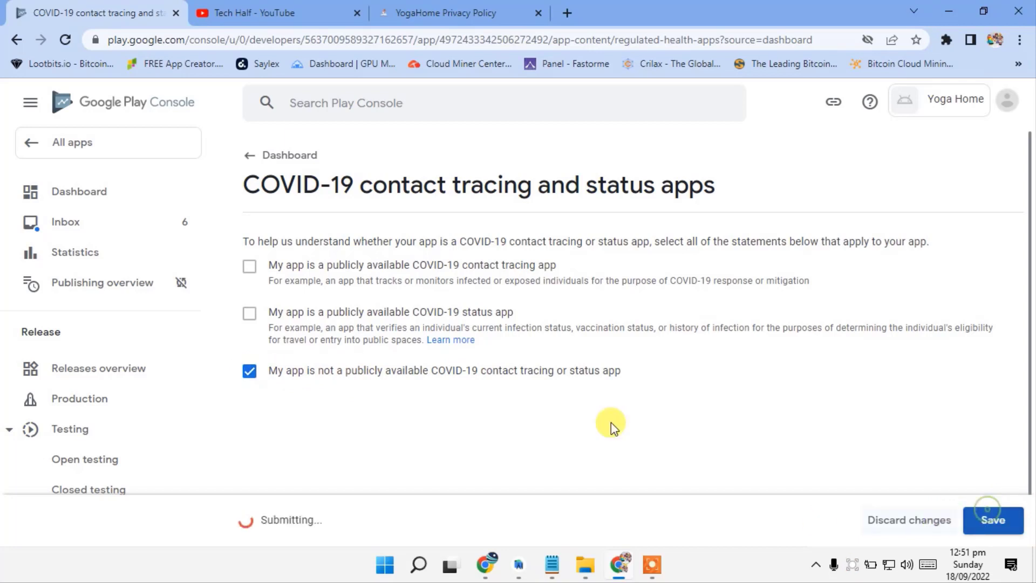
click(243, 158)
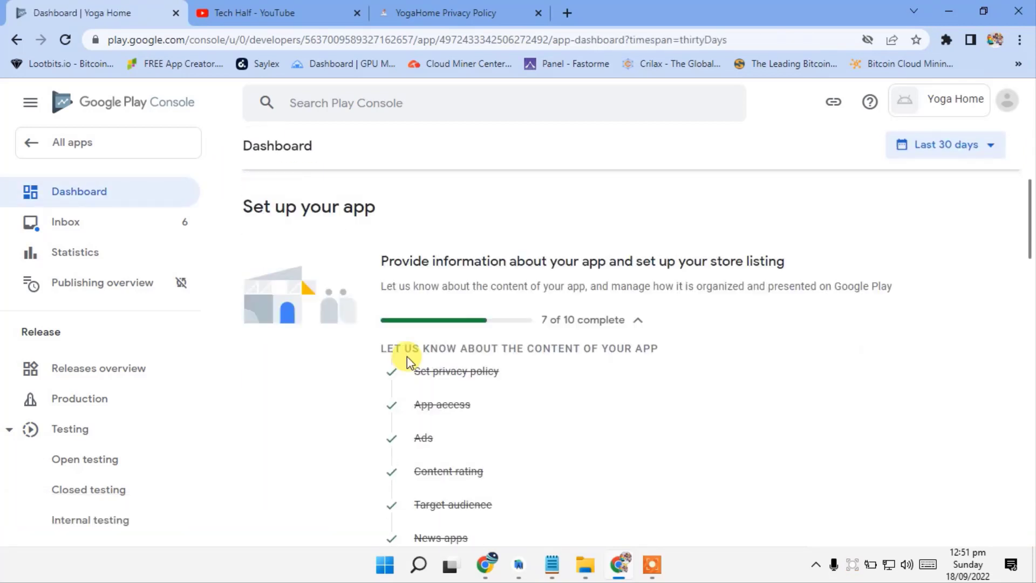
- Open the Data safety task, go through its introduction and overview, and continue to Data collection and security
scroll(426, 343, down, 5)
click(431, 303)
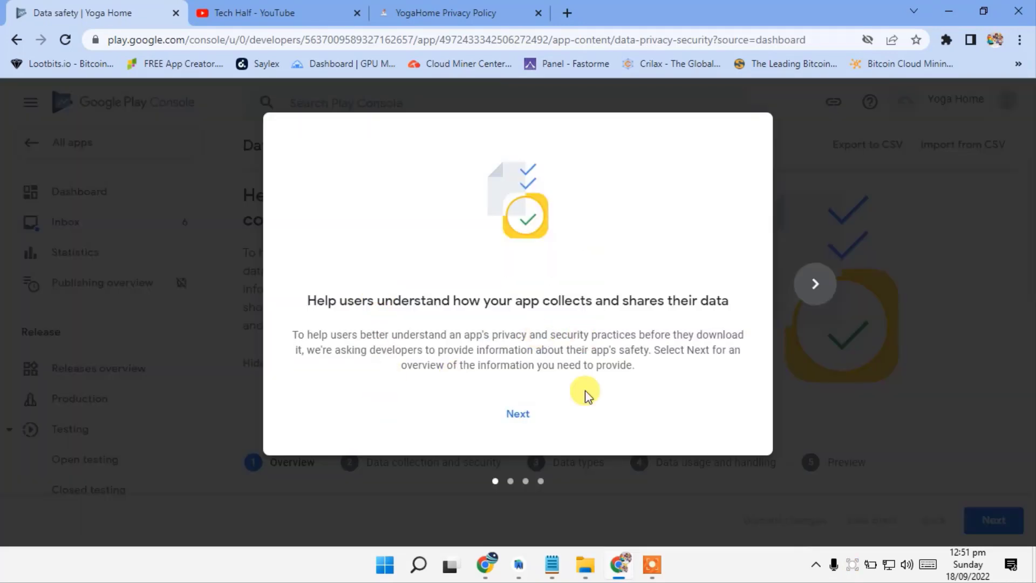
click(521, 414)
click(521, 414)
click(521, 414)
click(539, 414)
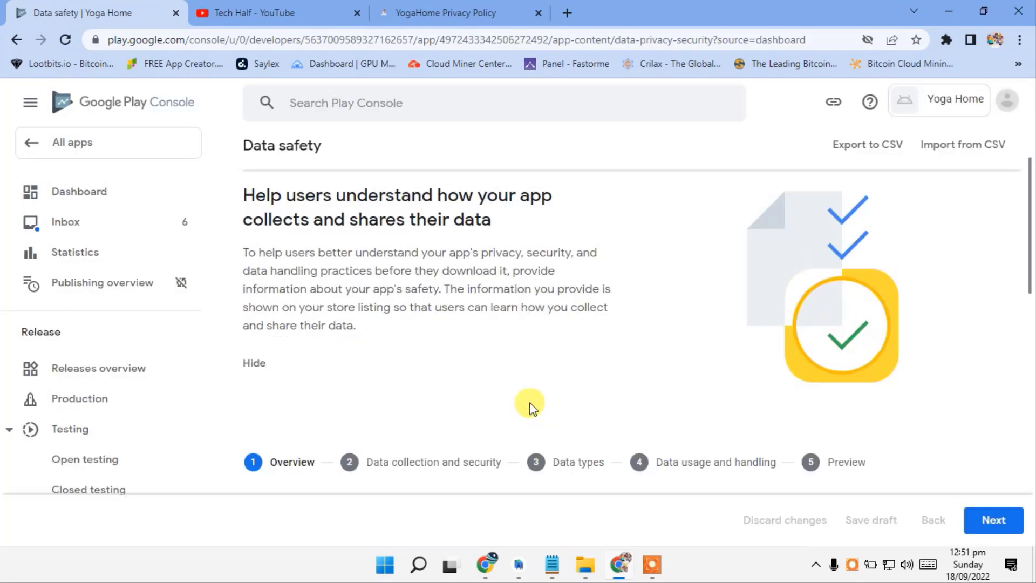
scroll(532, 408, down, 7)
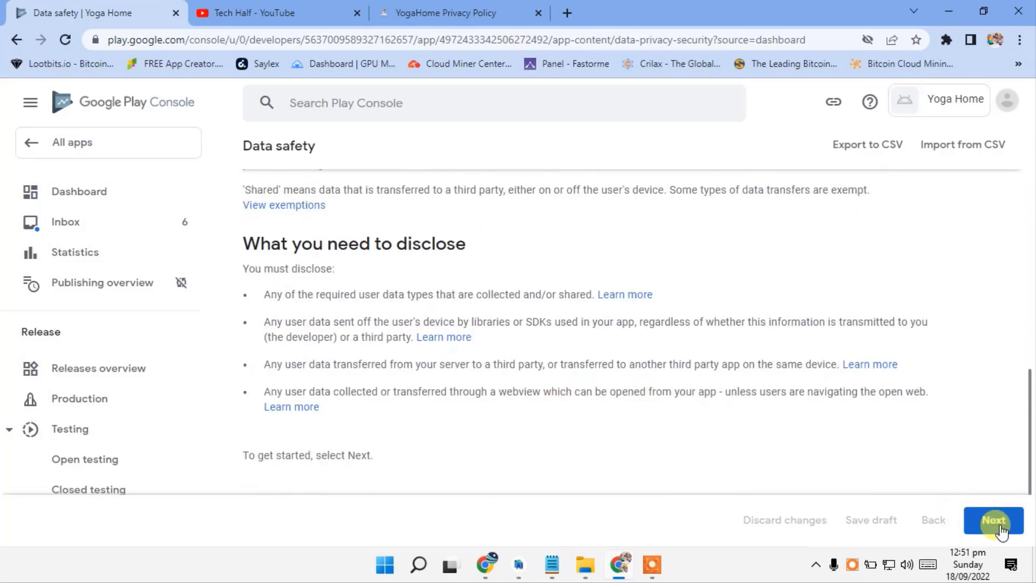
click(995, 521)
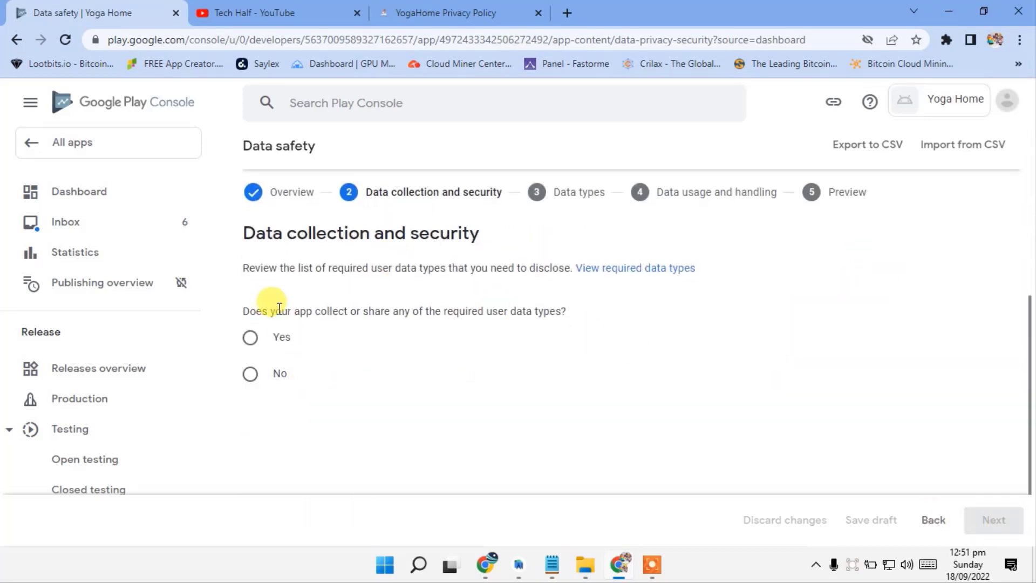
- Answer No to collecting or sharing required user data types, check the store listing preview and submit the Data safety form
drag(279, 307, 487, 312)
click(274, 379)
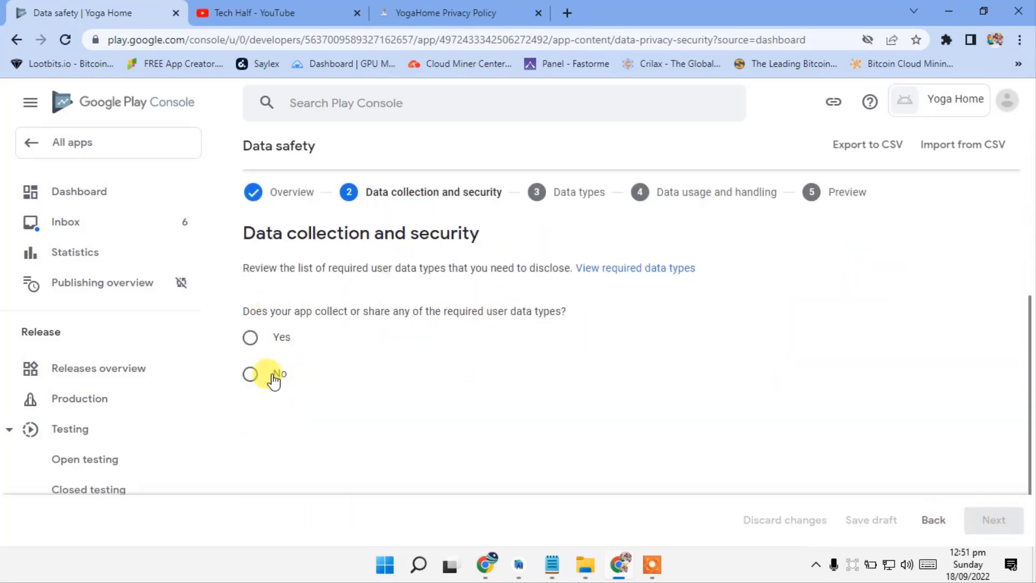
click(280, 375)
click(993, 520)
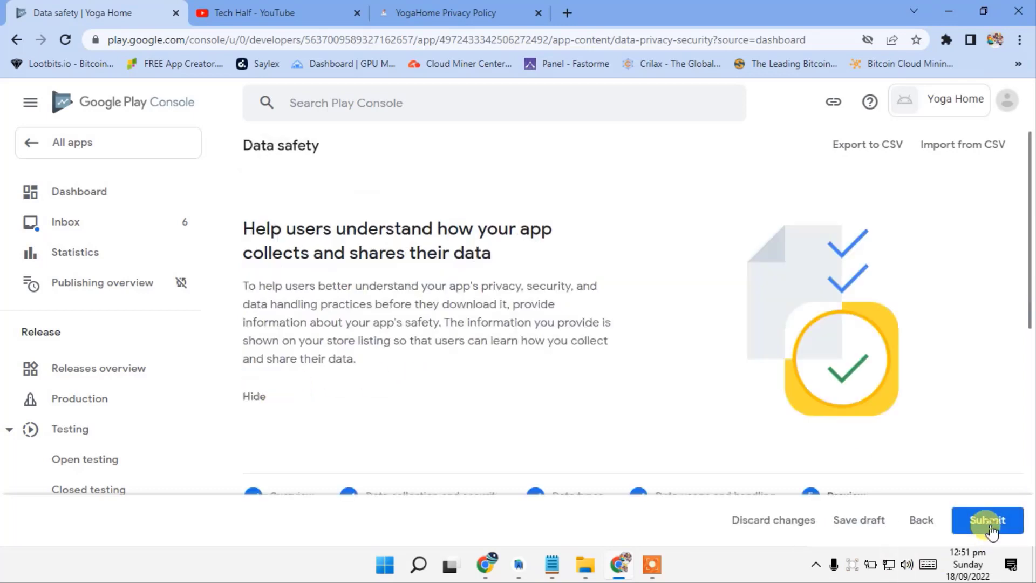
scroll(540, 370, down, 10)
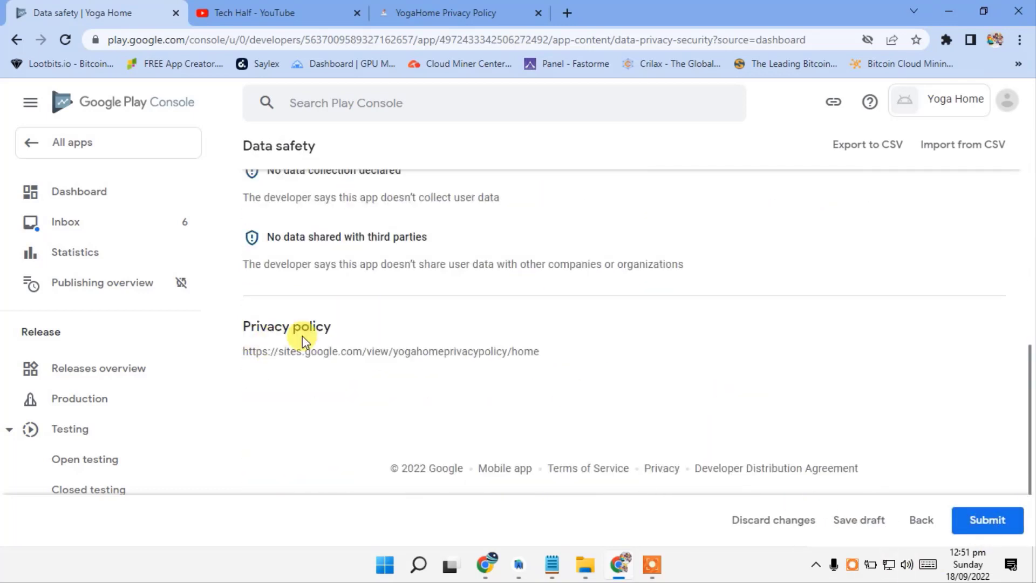
drag(317, 351, 512, 352)
click(988, 520)
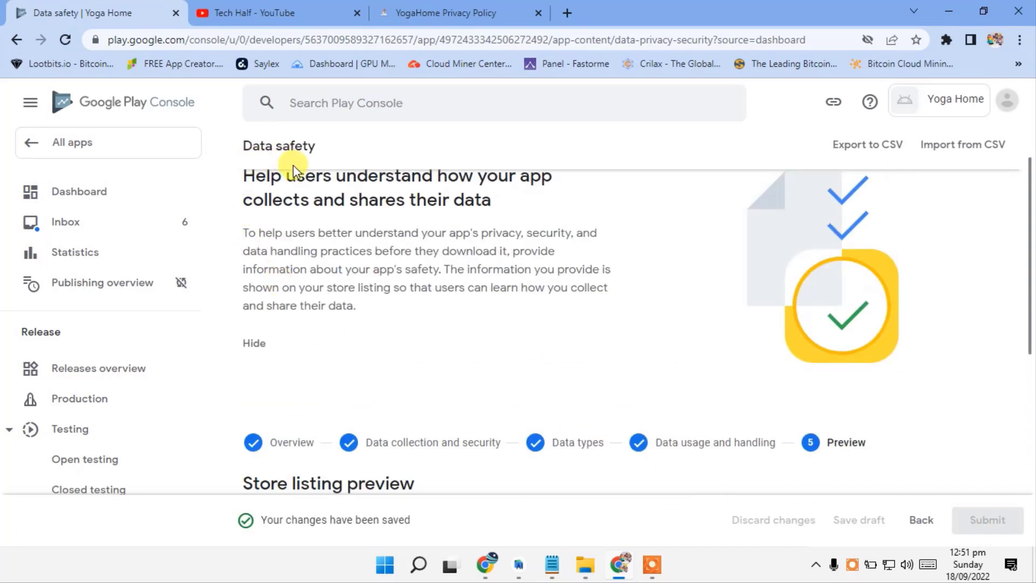
- Return to the dashboard and go to the remaining tasks on how the app is organized and presented
click(274, 158)
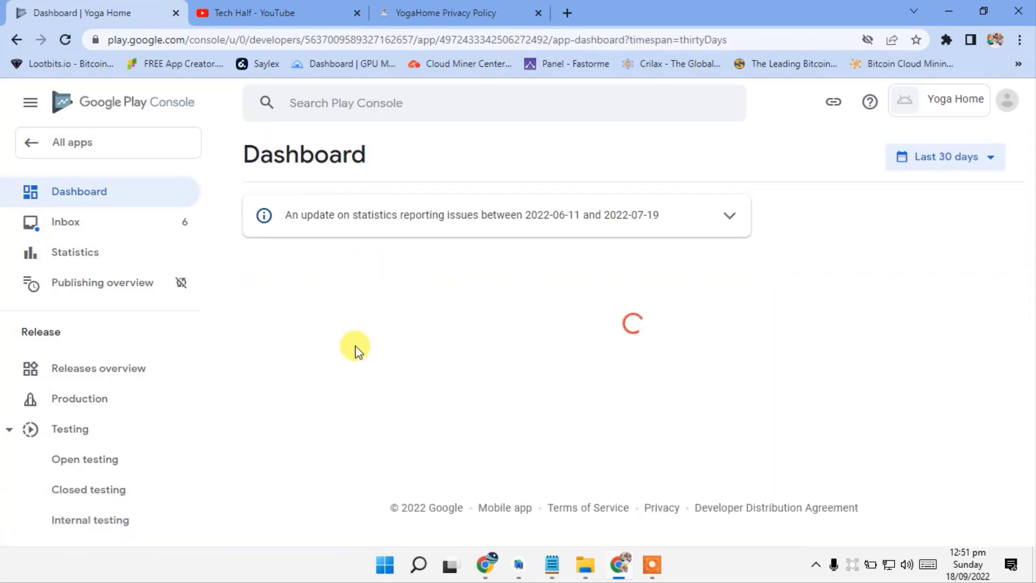
scroll(356, 350, down, 10)
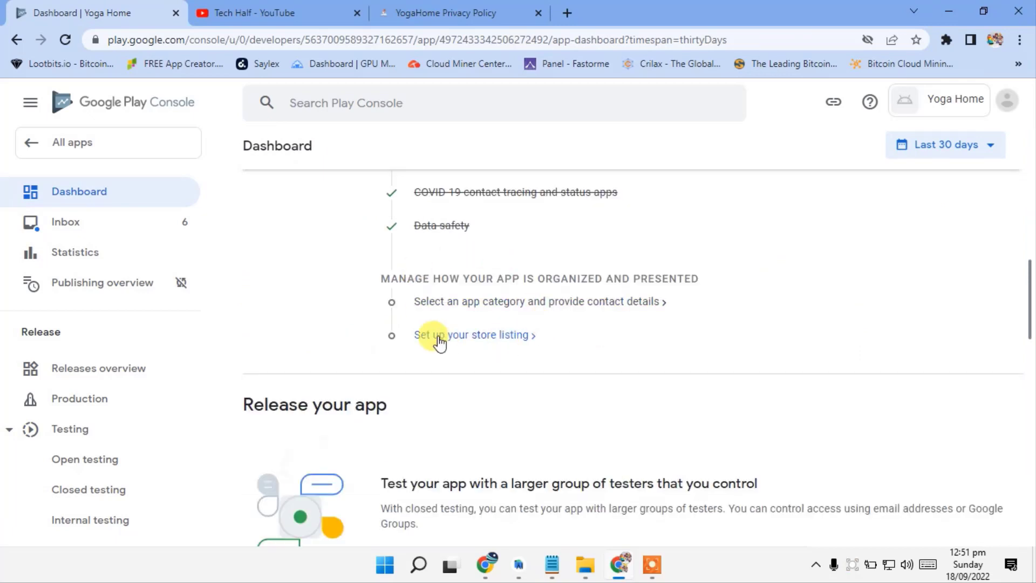
scroll(448, 341, down, 4)
scroll(486, 340, up, 4)
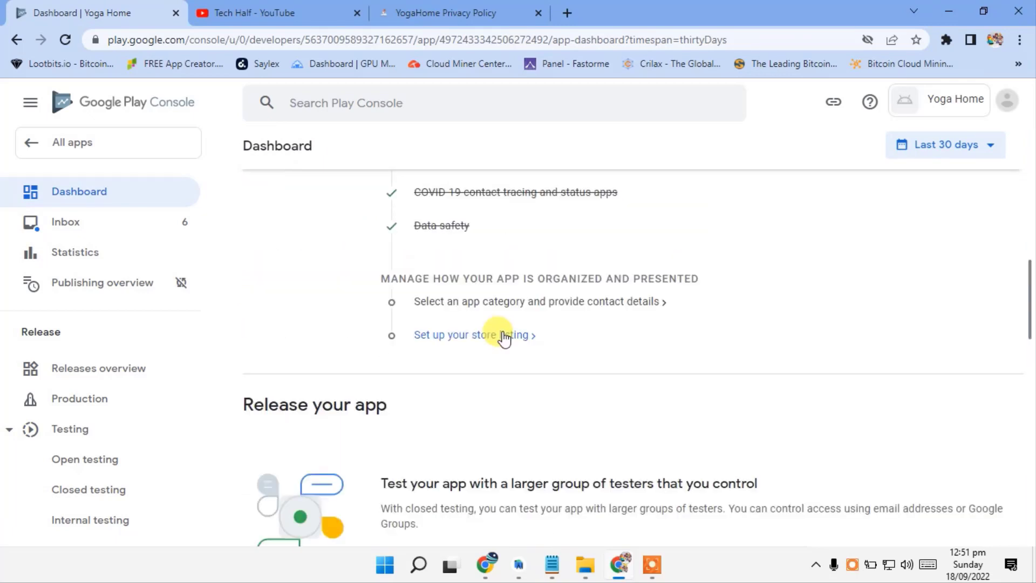
- Open the app category and contact details task and set the app's category to Health & Fitness
click(466, 310)
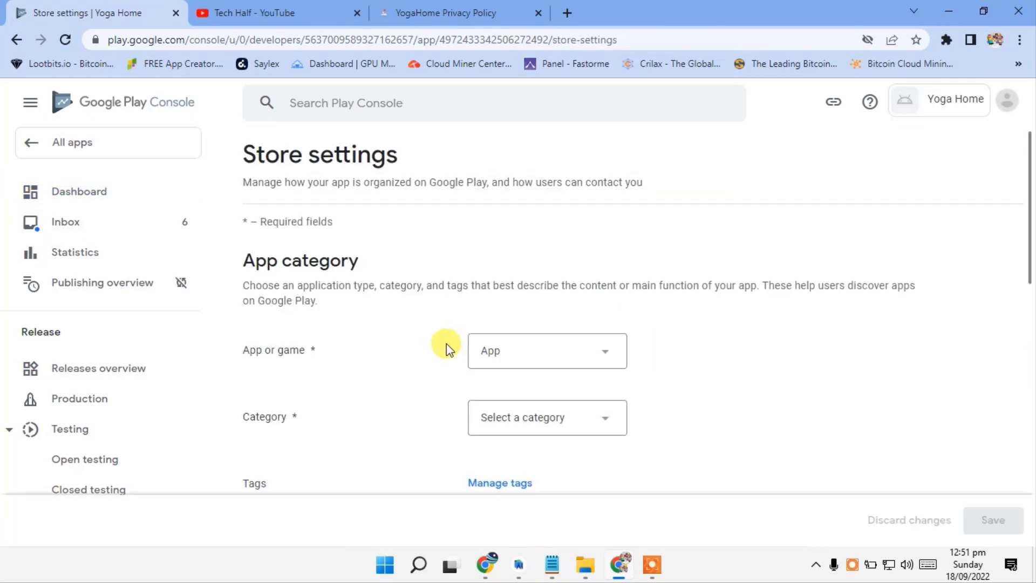
scroll(493, 233, down, 3)
click(504, 265)
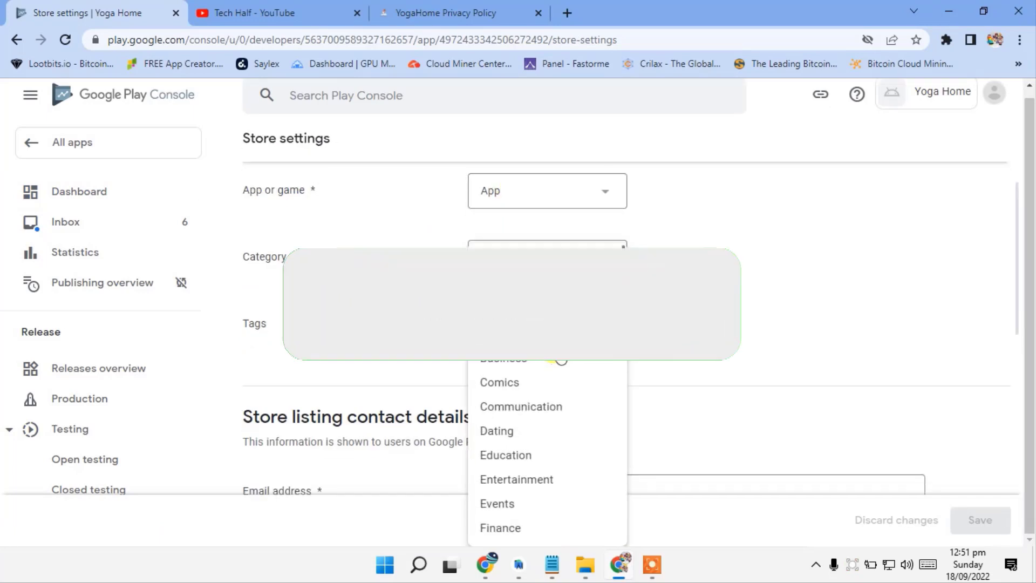
scroll(532, 381, down, 1)
scroll(534, 383, down, 2)
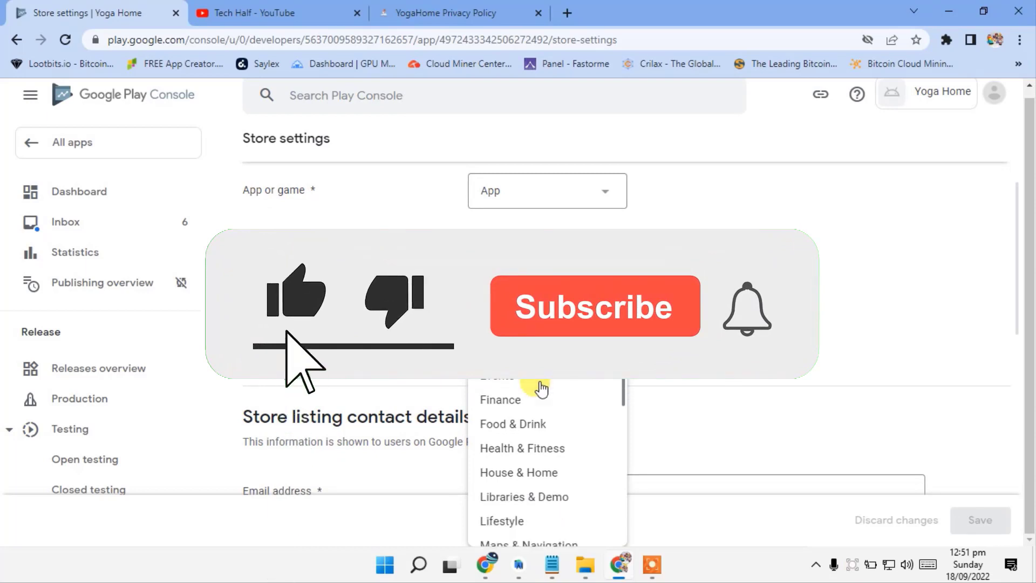
scroll(522, 391, down, 2)
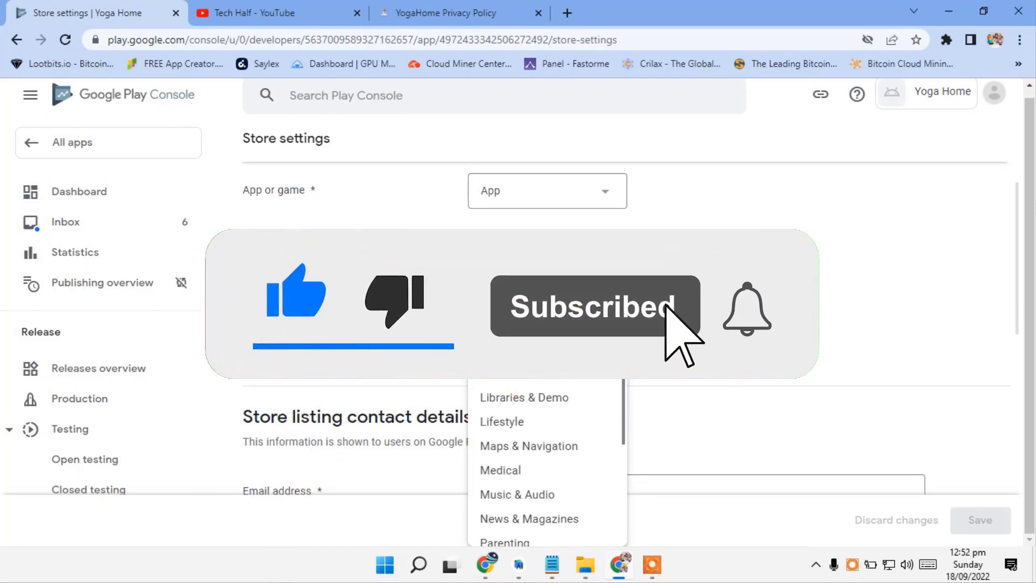
click(523, 390)
- Search the tags for "hea" and apply the Health & fitness tag to the app
scroll(523, 391, down, 3)
scroll(523, 391, up, 1)
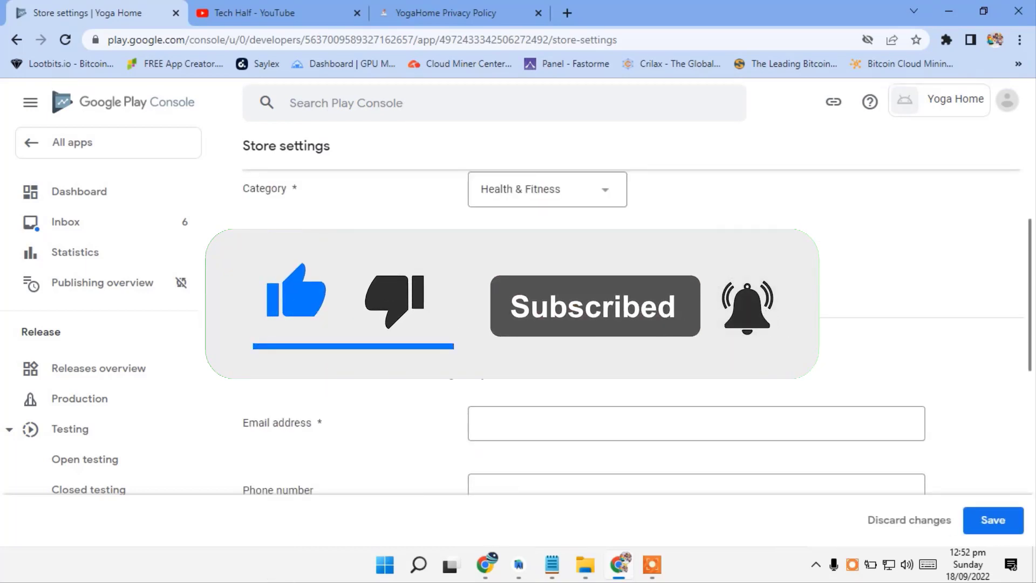
click(499, 263)
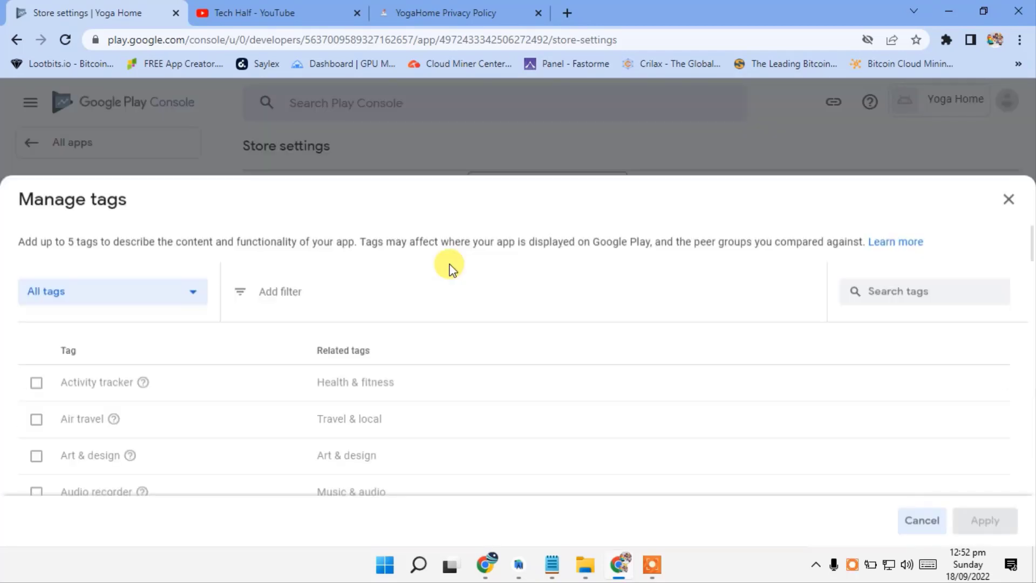
click(295, 289)
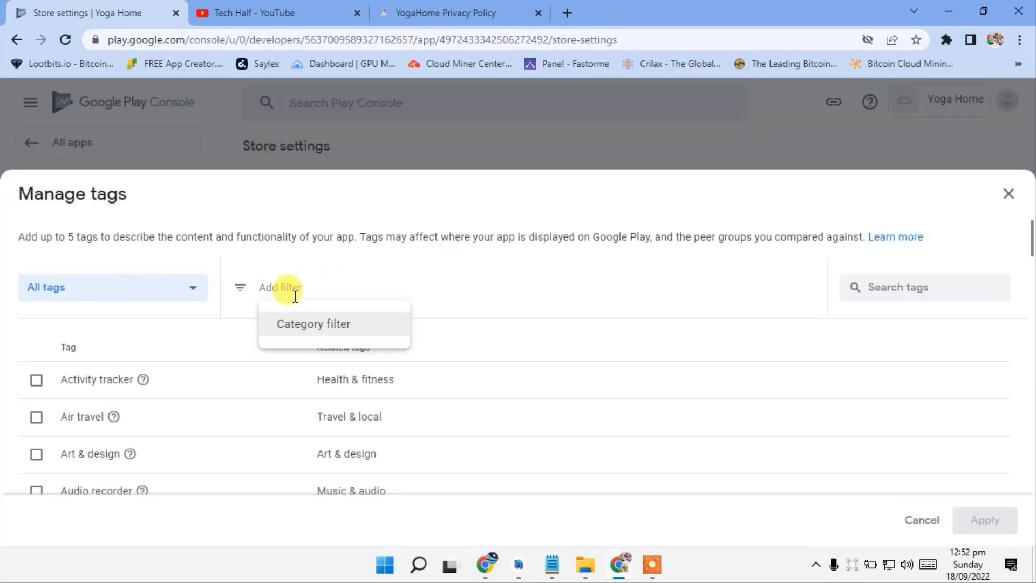
click(936, 286)
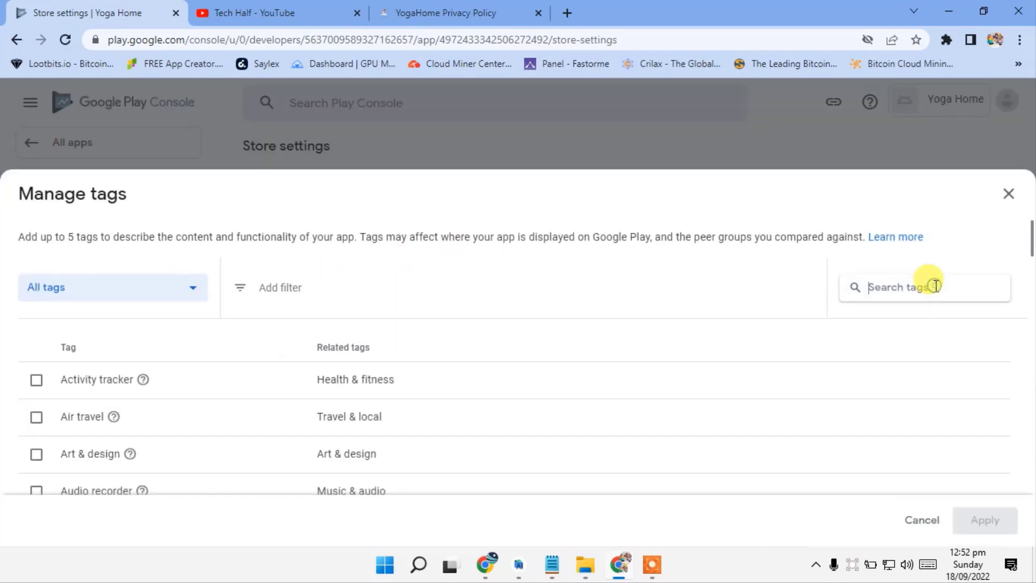
text(hea)
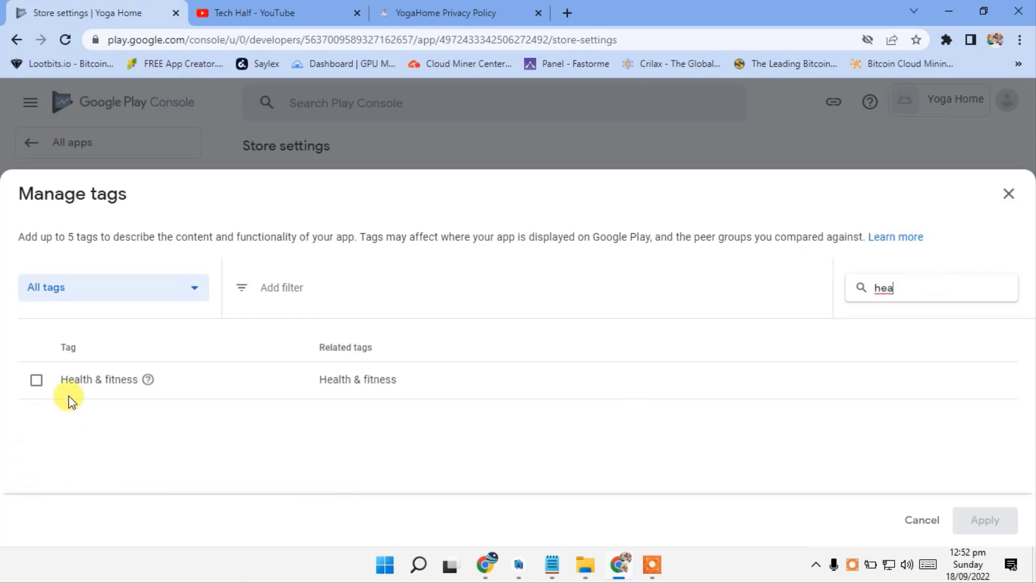
click(70, 388)
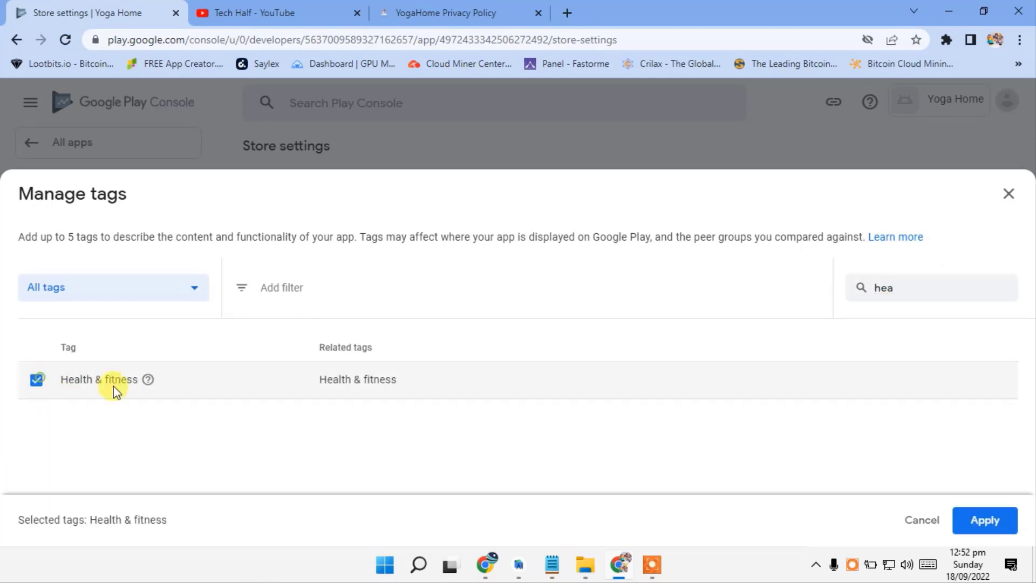
click(985, 519)
- Paste the contact email address into the store listing contact details and save the store settings
scroll(601, 409, down, 3)
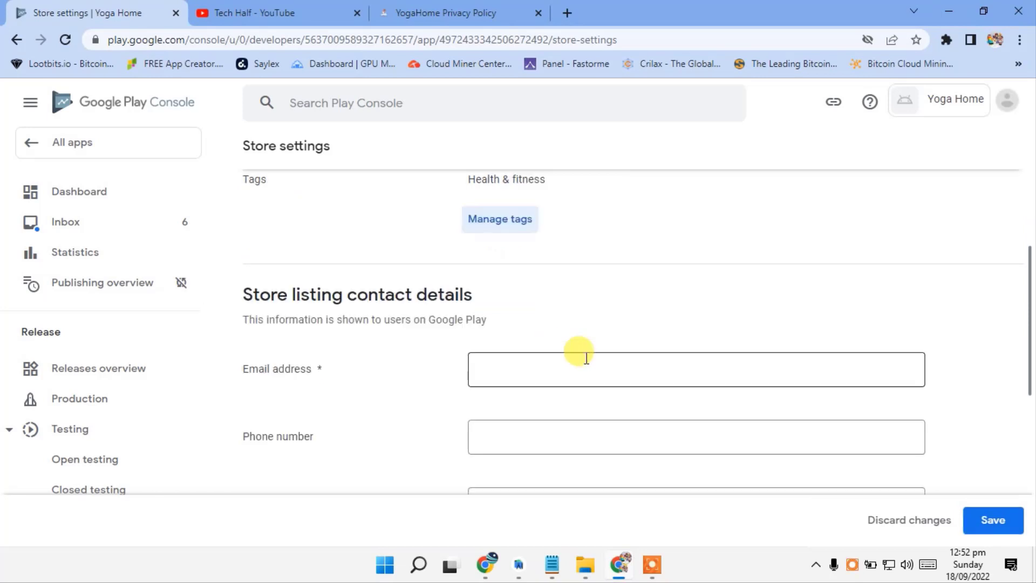
click(516, 302)
right_click(527, 301)
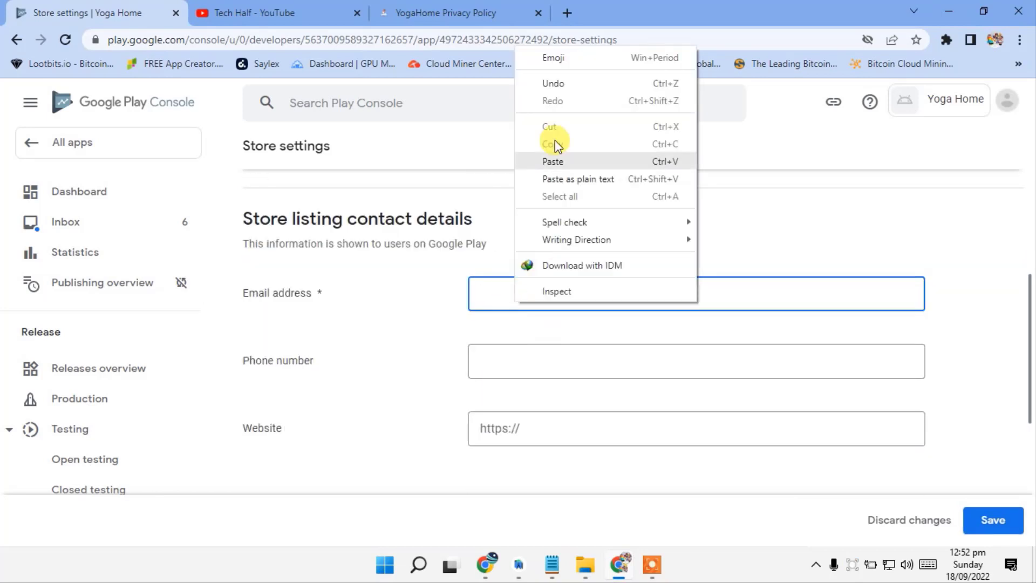
click(554, 156)
scroll(484, 341, down, 2)
scroll(484, 341, down, 4)
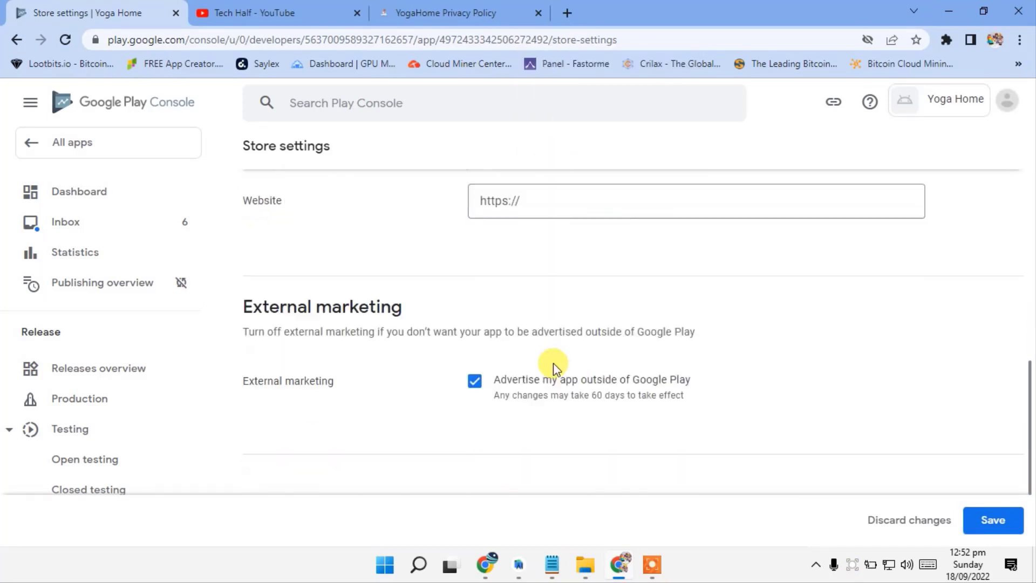
click(987, 528)
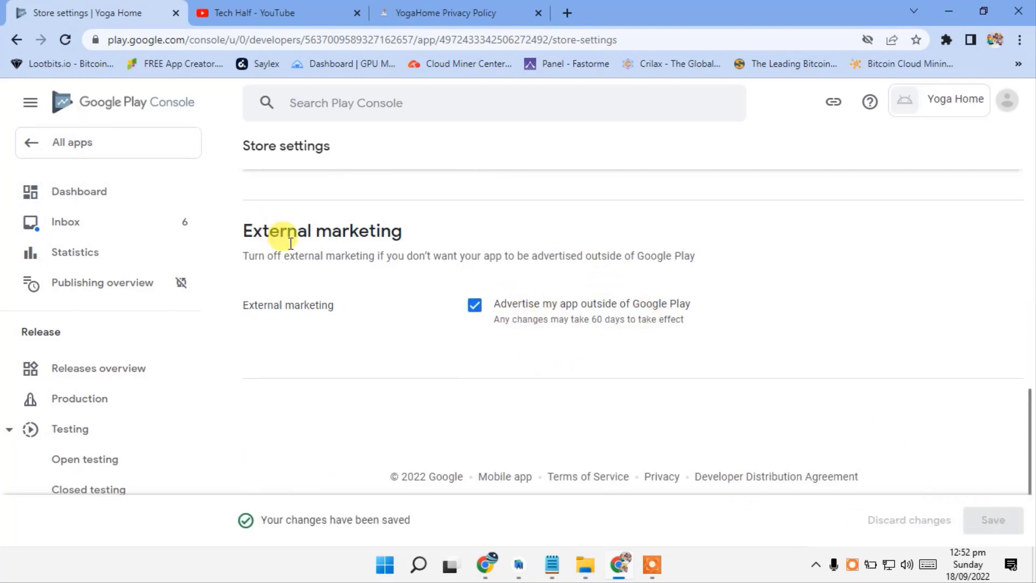
- Return to the dashboard and open the store listing setup task at its app details
scroll(278, 232, up, 5)
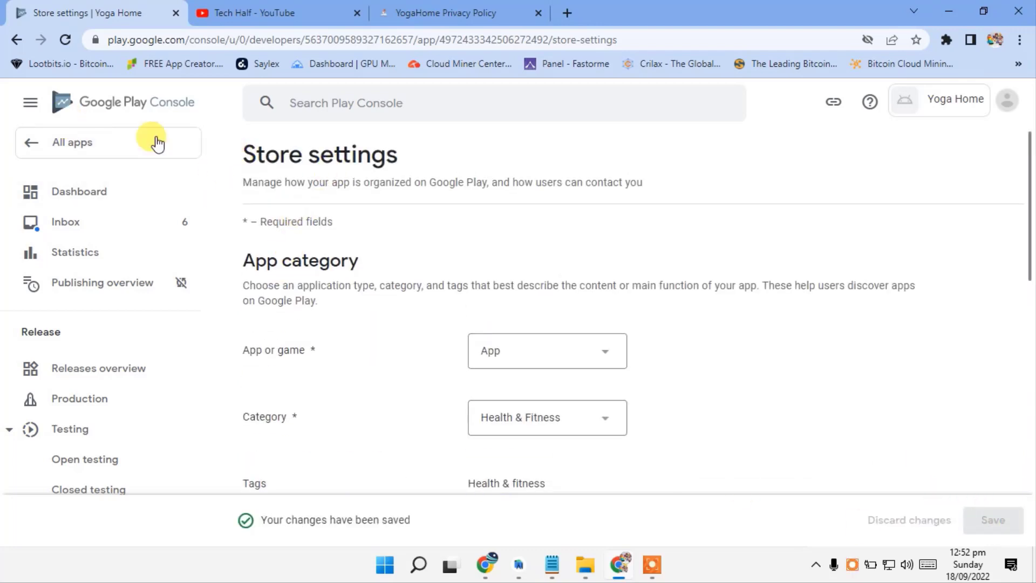
click(14, 41)
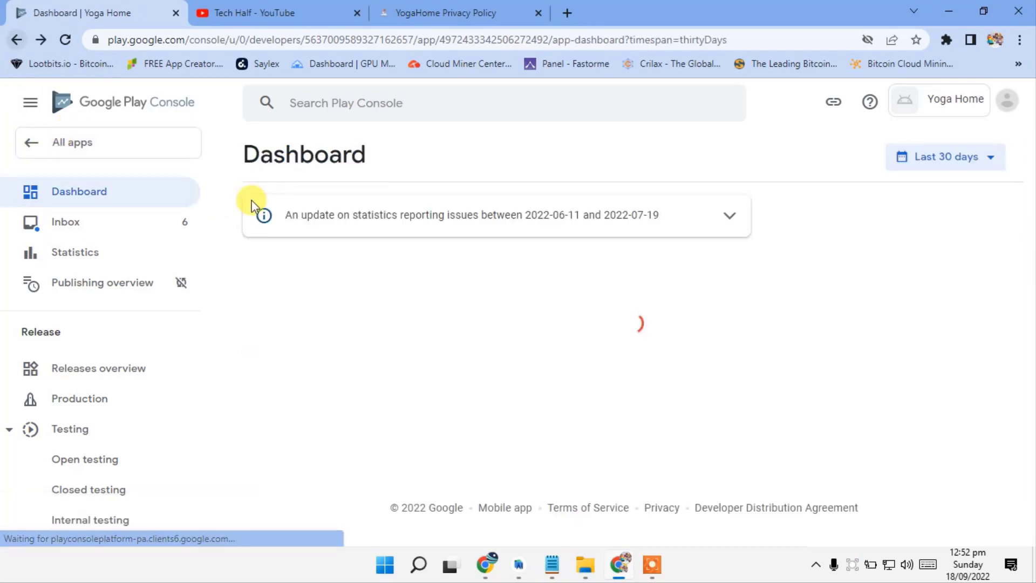
scroll(475, 389, down, 1)
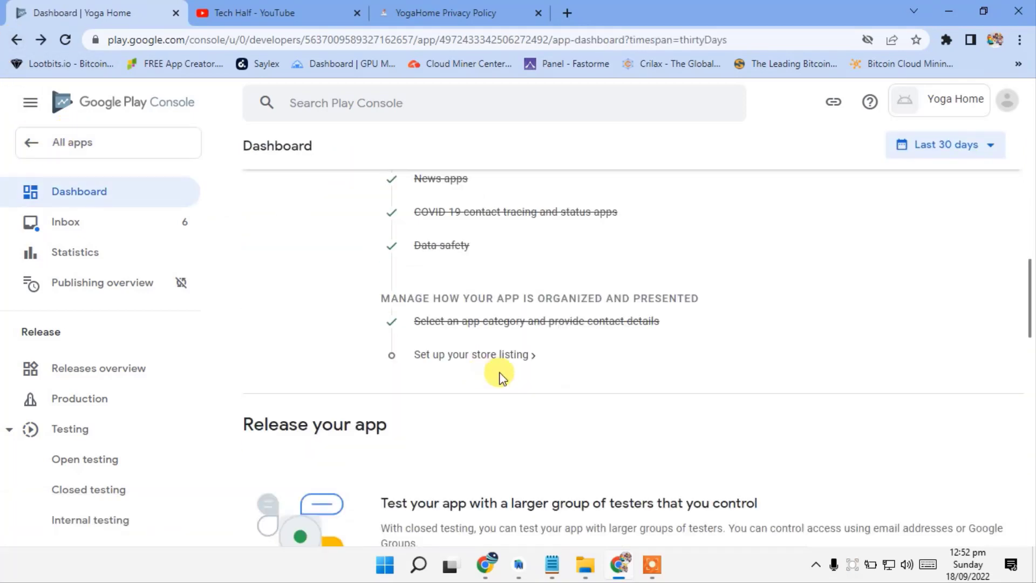
click(480, 356)
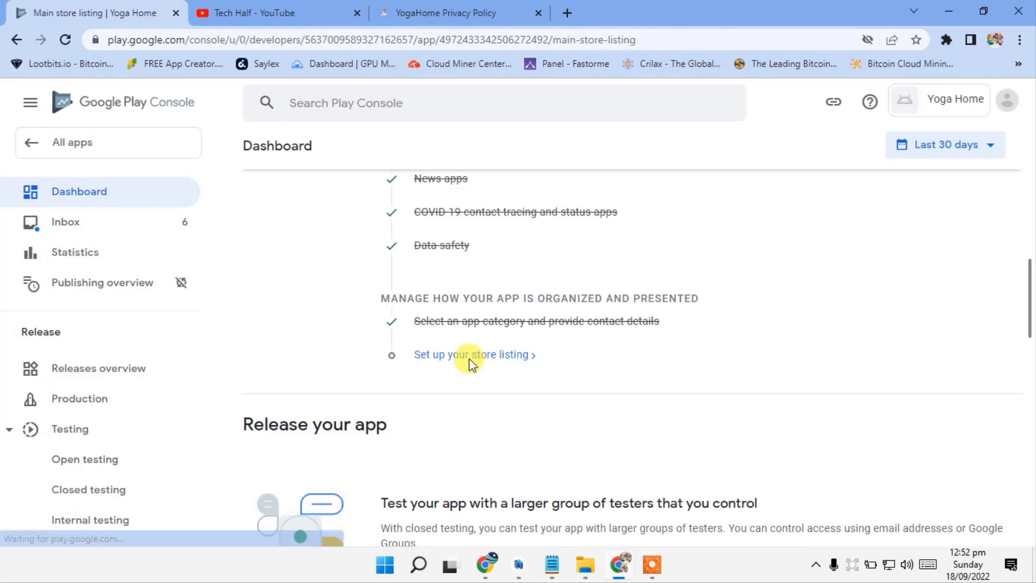
scroll(392, 397, down, 5)
scroll(393, 405, down, 4)
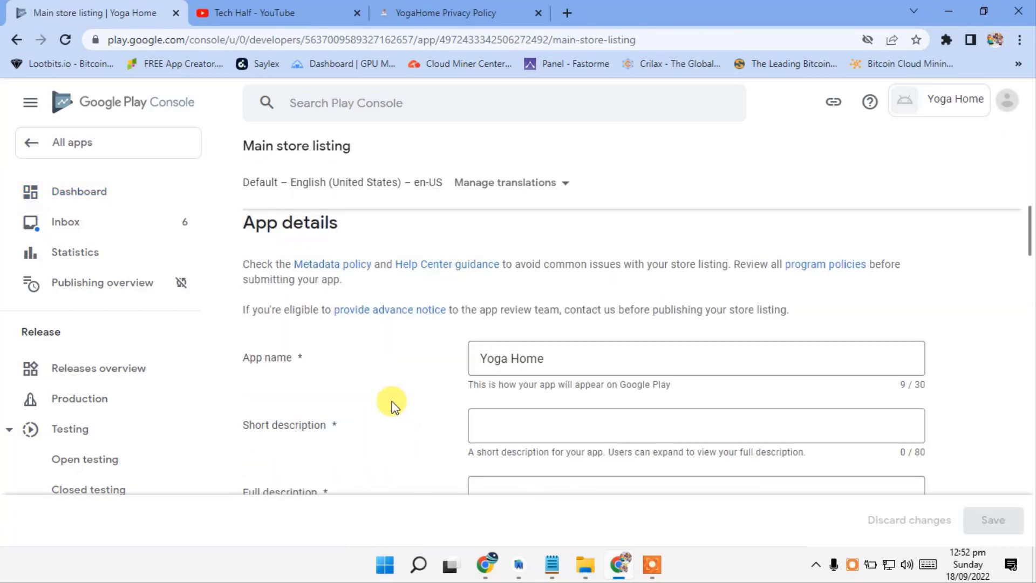
scroll(398, 405, up, 1)
- Copy "Yoga Home free yoga fitness app." from the Notepad document into the listing's short description
click(522, 349)
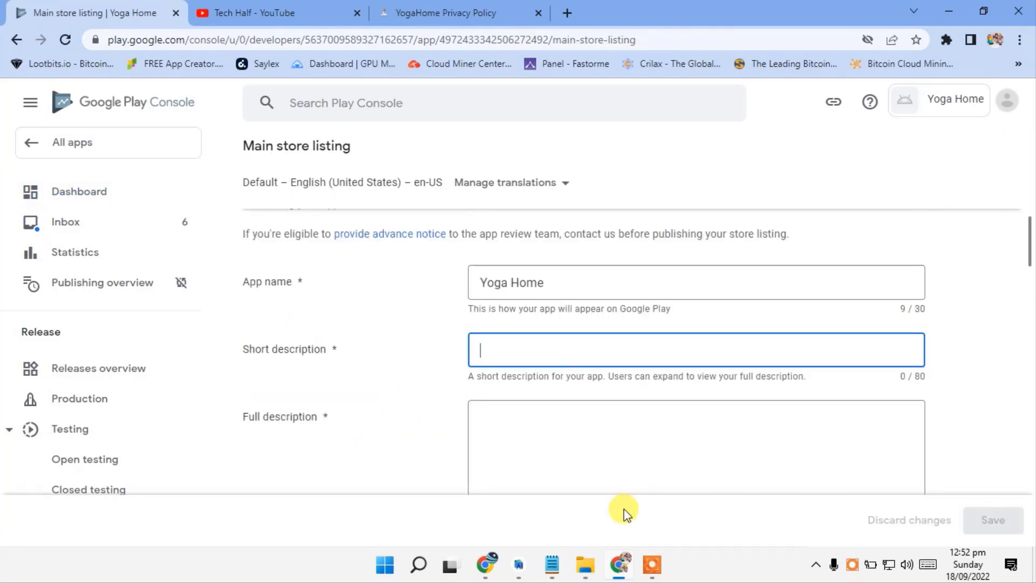
click(559, 557)
drag(342, 149, 124, 146)
key(ctrl+c)
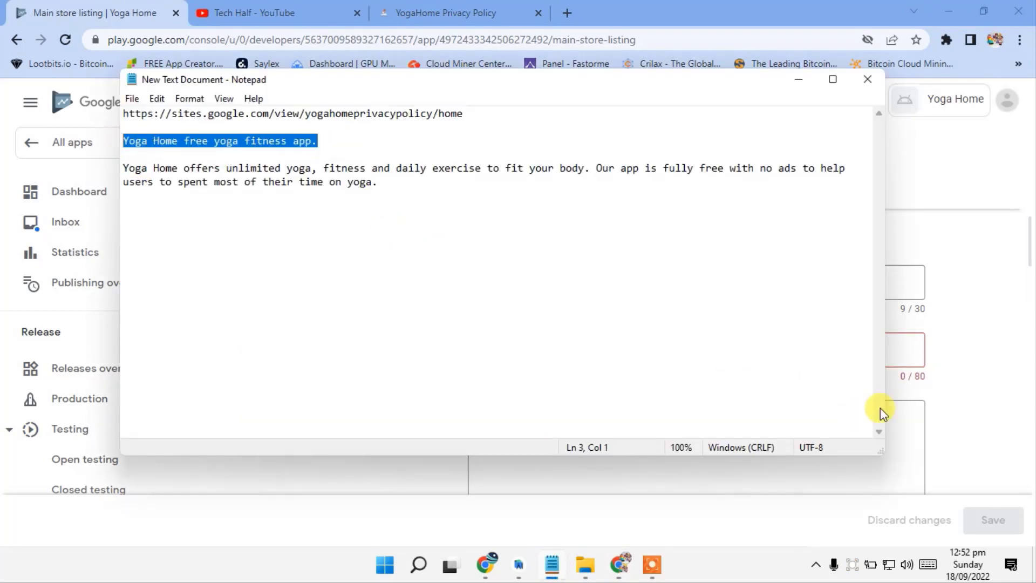
click(898, 346)
key(ctrl+v)
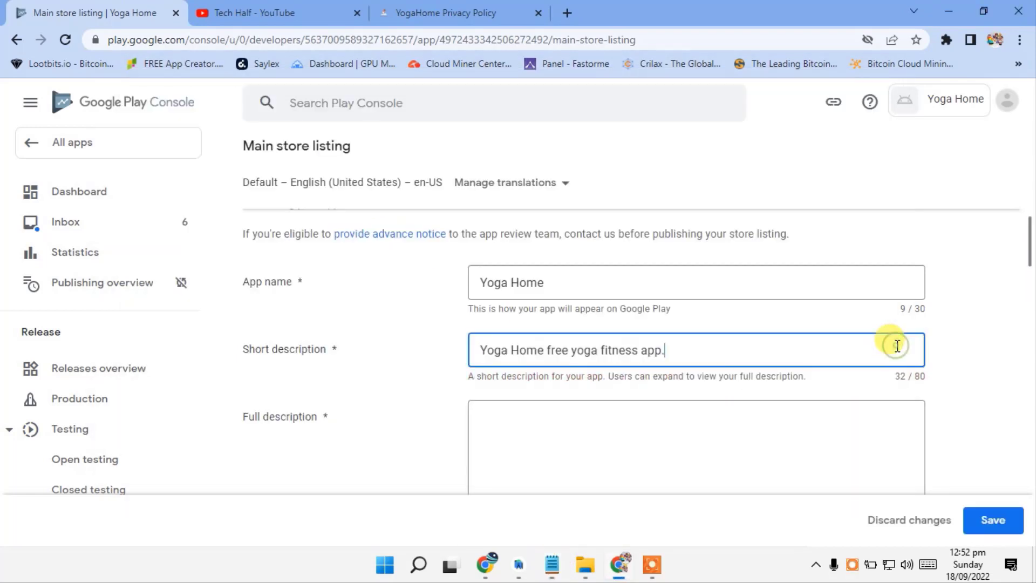
- Copy the paragraph starting "Yoga Home offers unlimited yoga" from Notepad into the full description and try to save the listing
click(551, 562)
drag(398, 209, 116, 166)
key(ctrl+c)
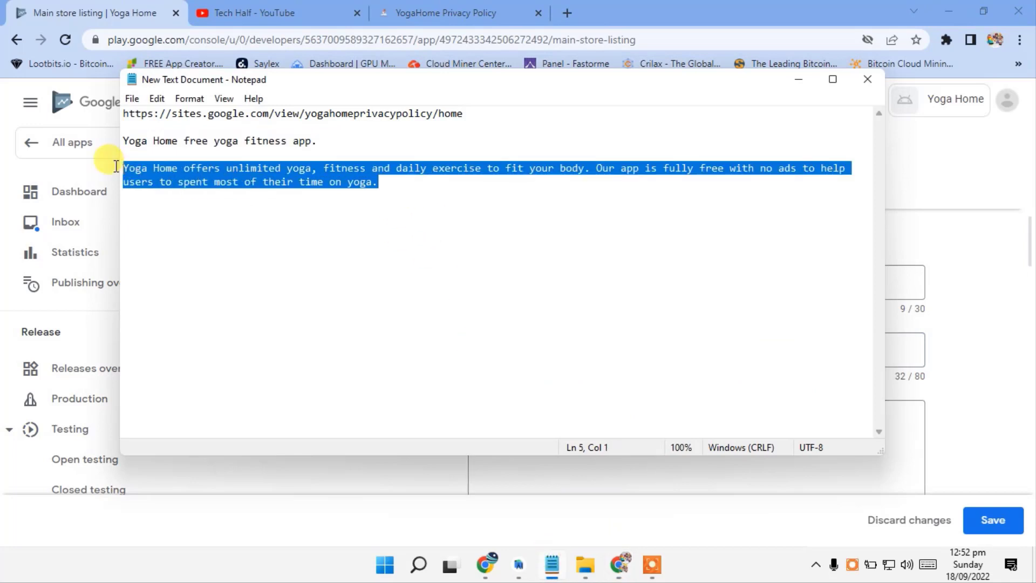
click(754, 480)
key(ctrl+v)
scroll(754, 475, down, 3)
click(992, 519)
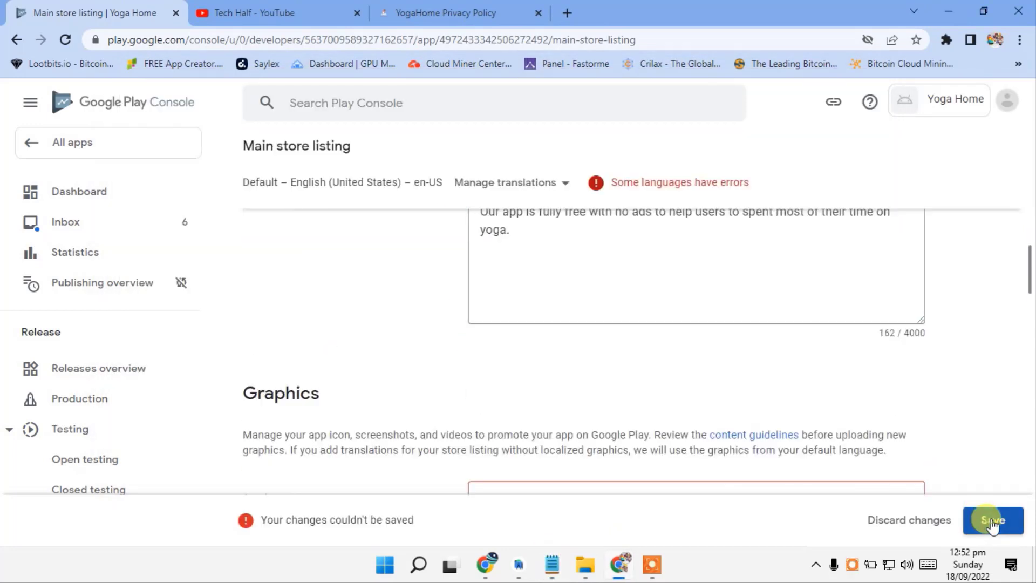
- Check the app icon requirements and upload play_store_512 from the ic_launcher (11) folder as the app icon
scroll(532, 349, down, 4)
scroll(509, 352, up, 1)
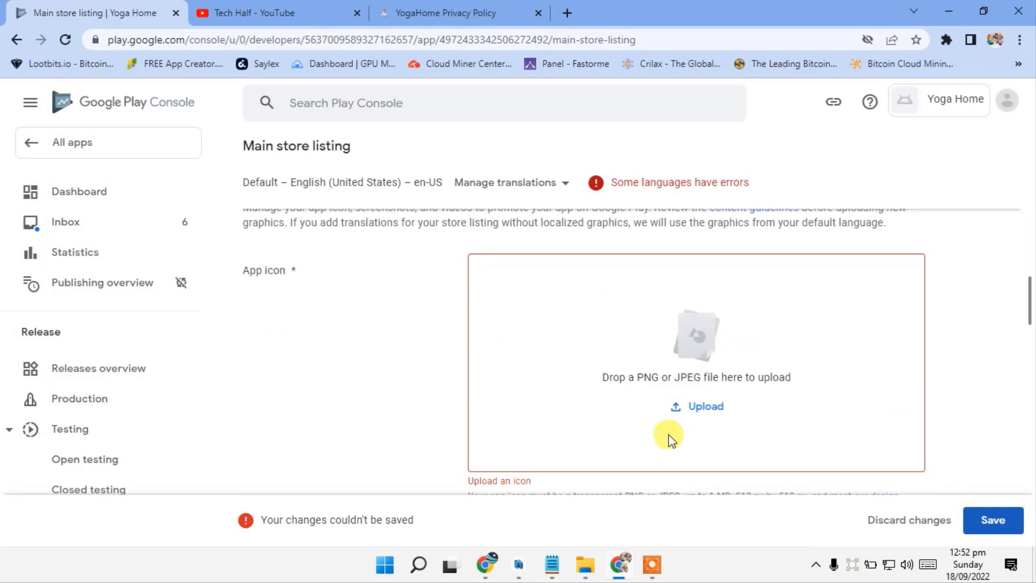
scroll(564, 458, down, 1)
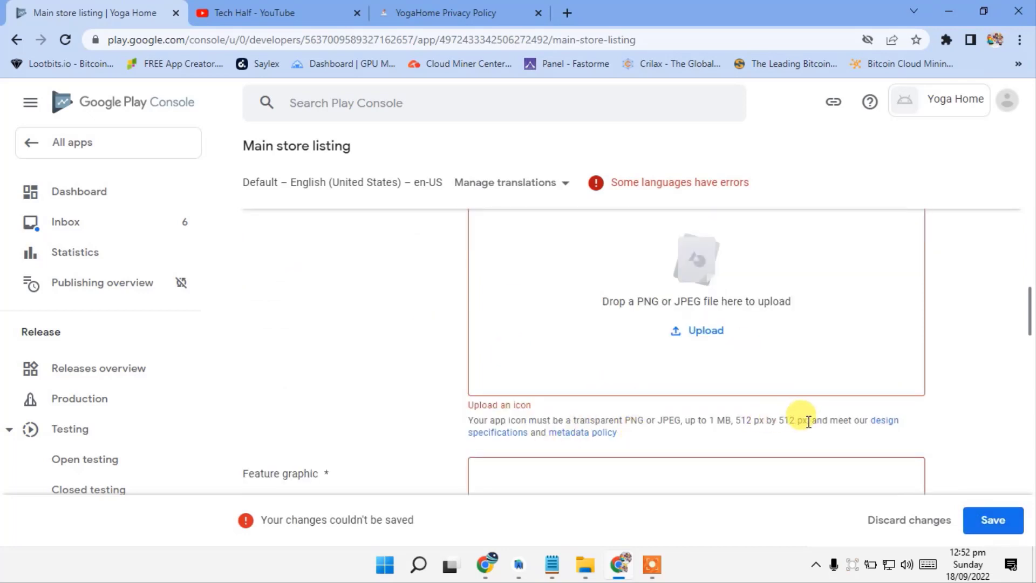
drag(808, 421, 703, 423)
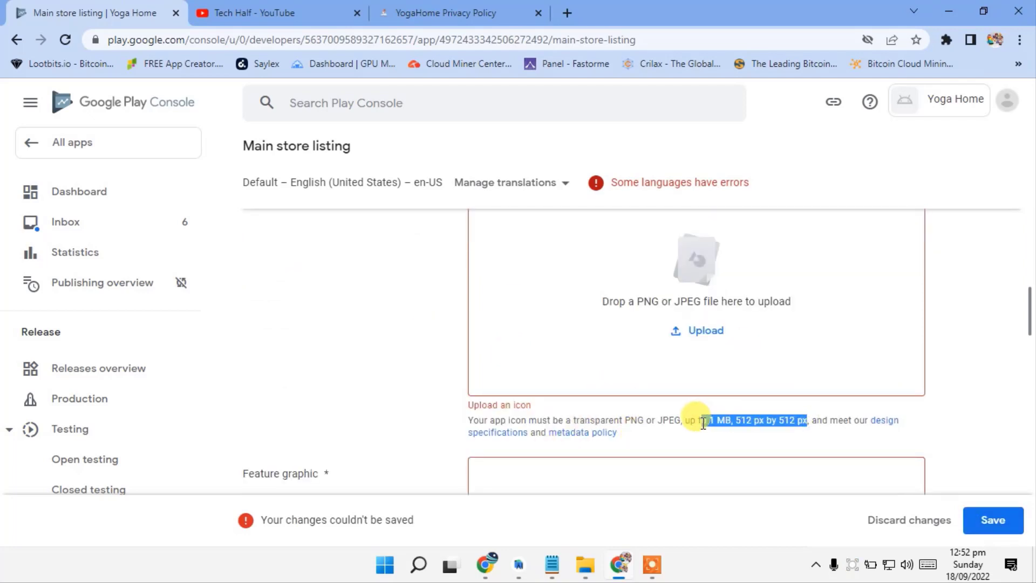
click(697, 328)
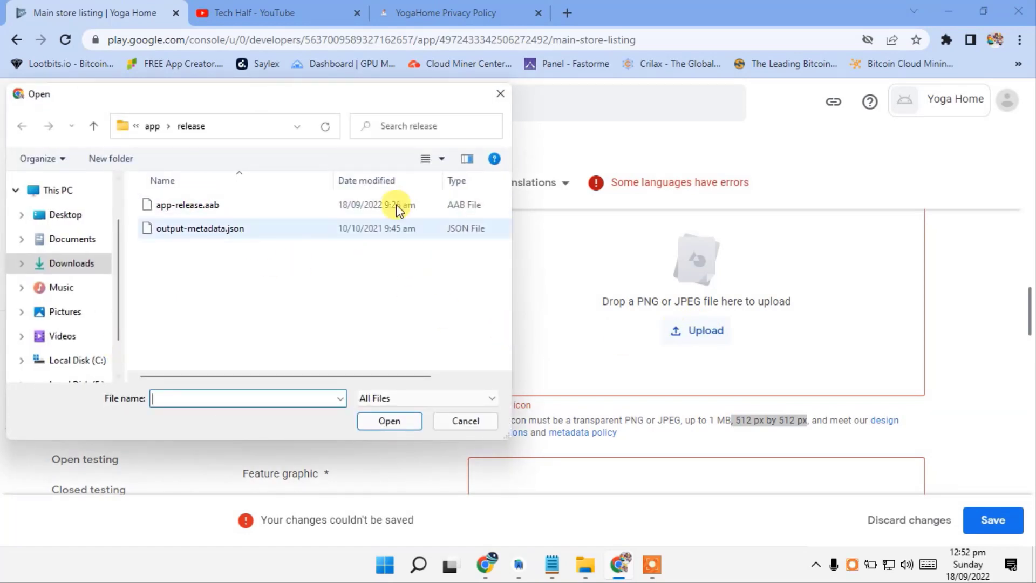
click(500, 94)
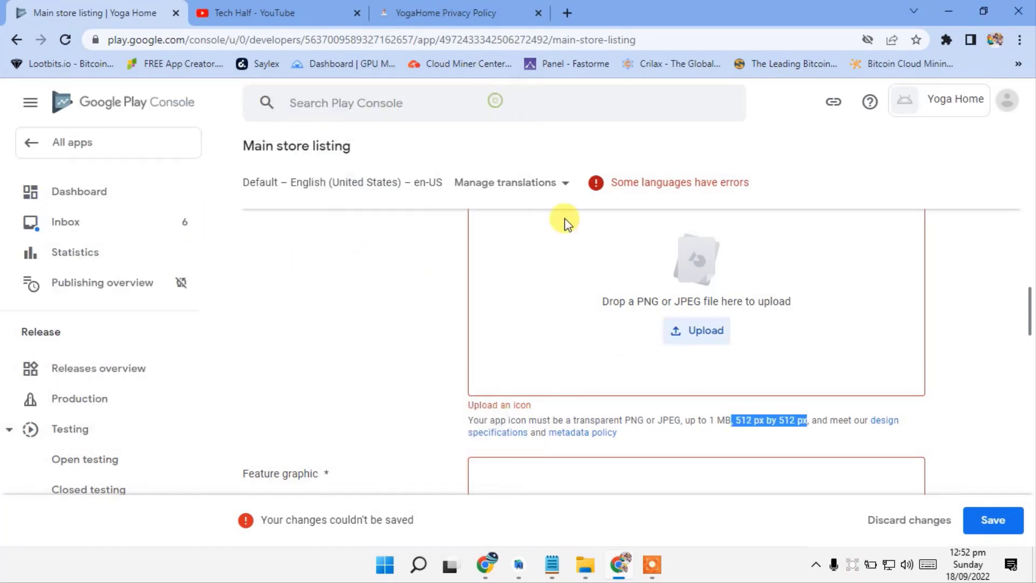
click(592, 563)
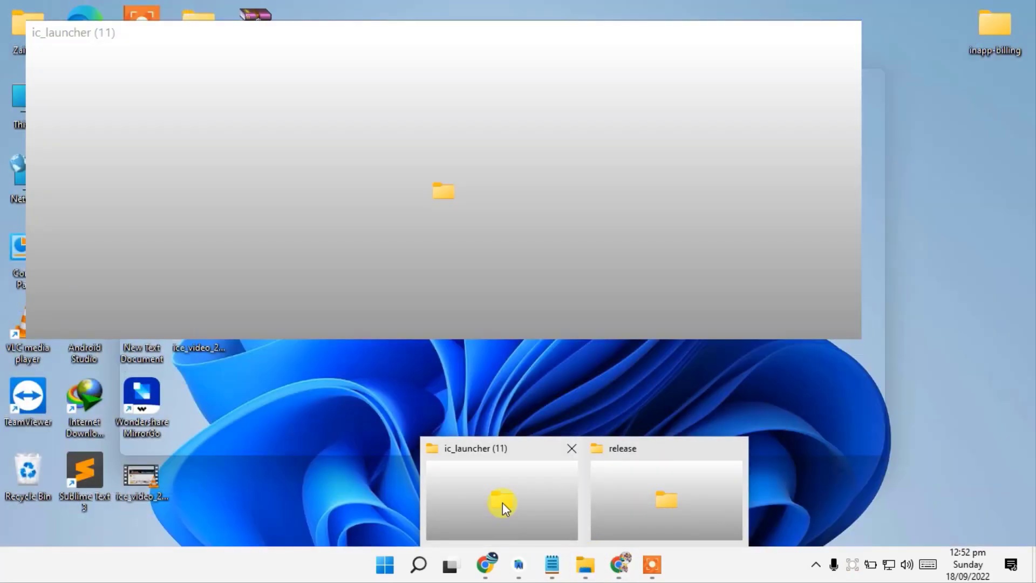
click(503, 503)
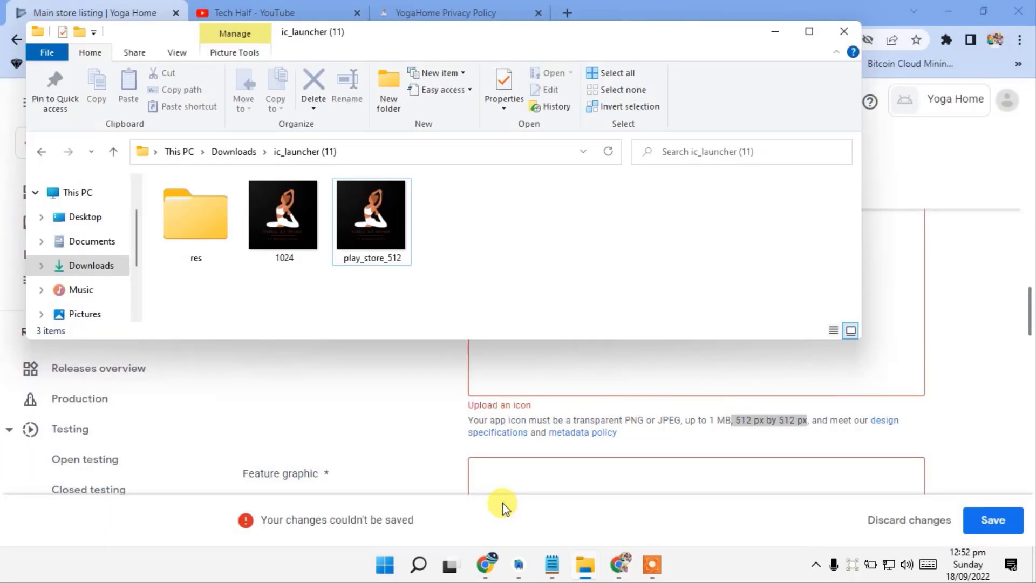
drag(374, 202, 858, 392)
scroll(580, 394, up, 1)
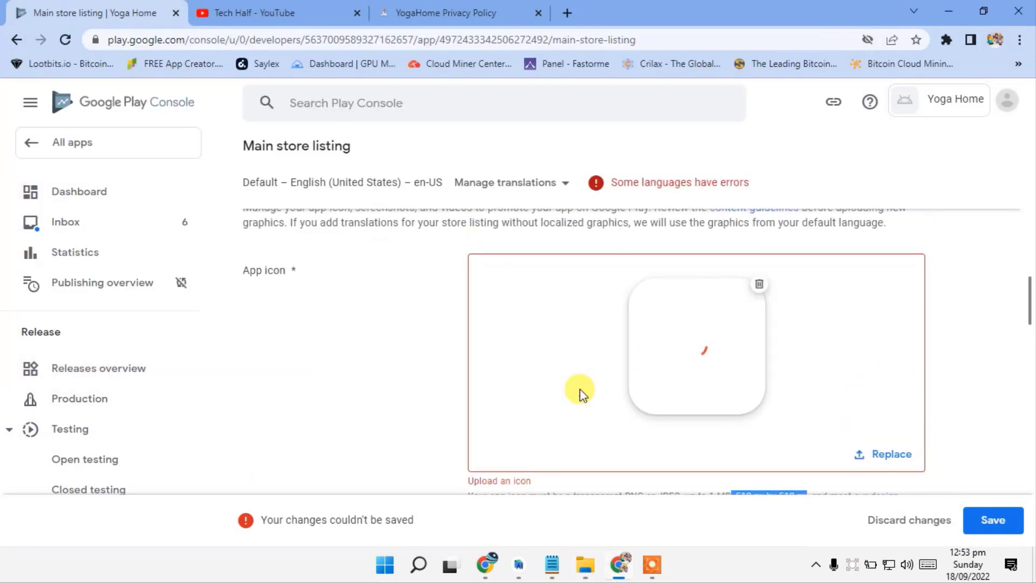
- Check the feature graphic's required dimensions and open the 1024 image from the ic_launcher (11) folder in Paint
scroll(581, 394, down, 2)
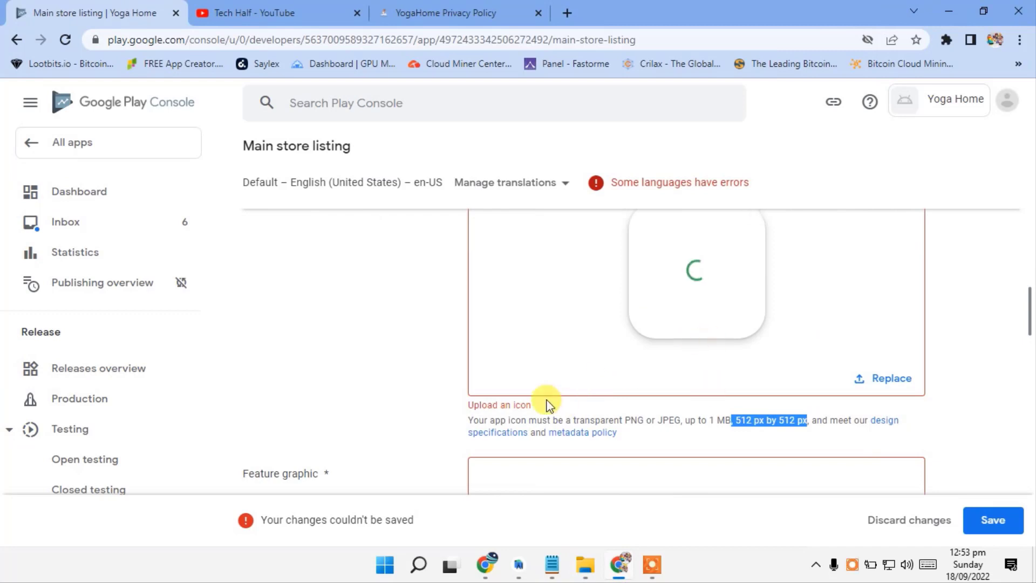
scroll(548, 402, down, 2)
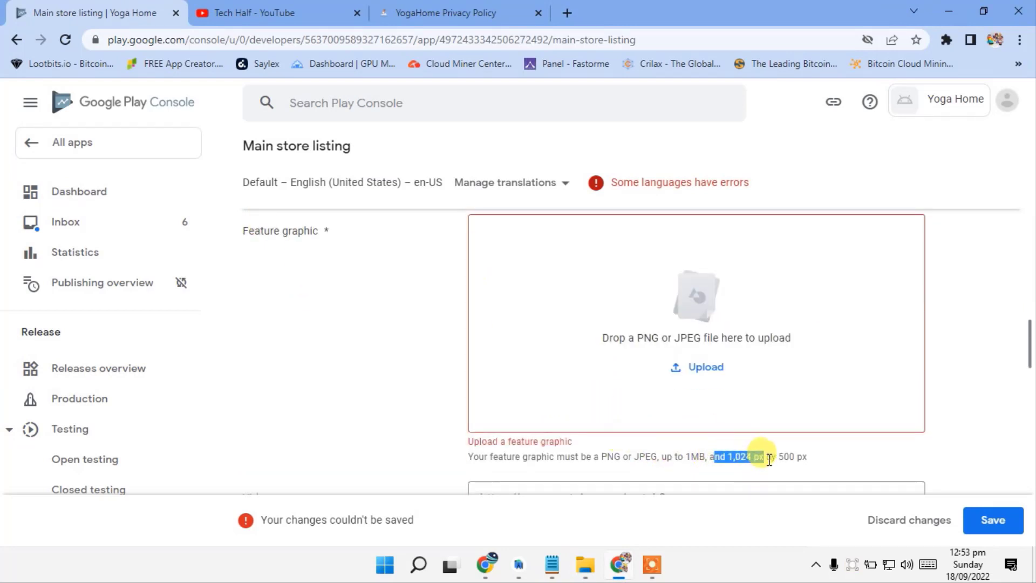
drag(769, 460, 712, 457)
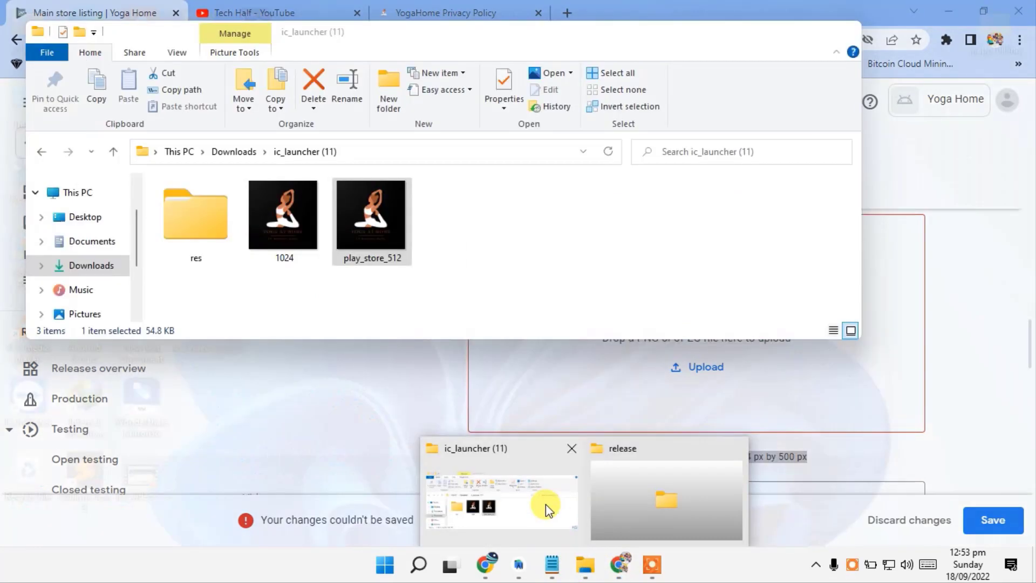
click(544, 504)
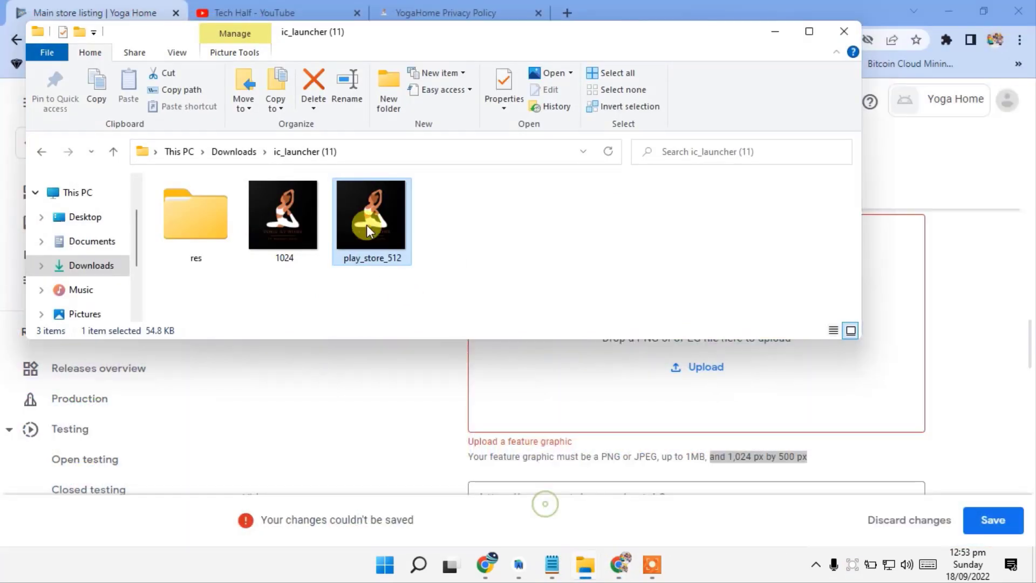
click(303, 245)
right_click(282, 216)
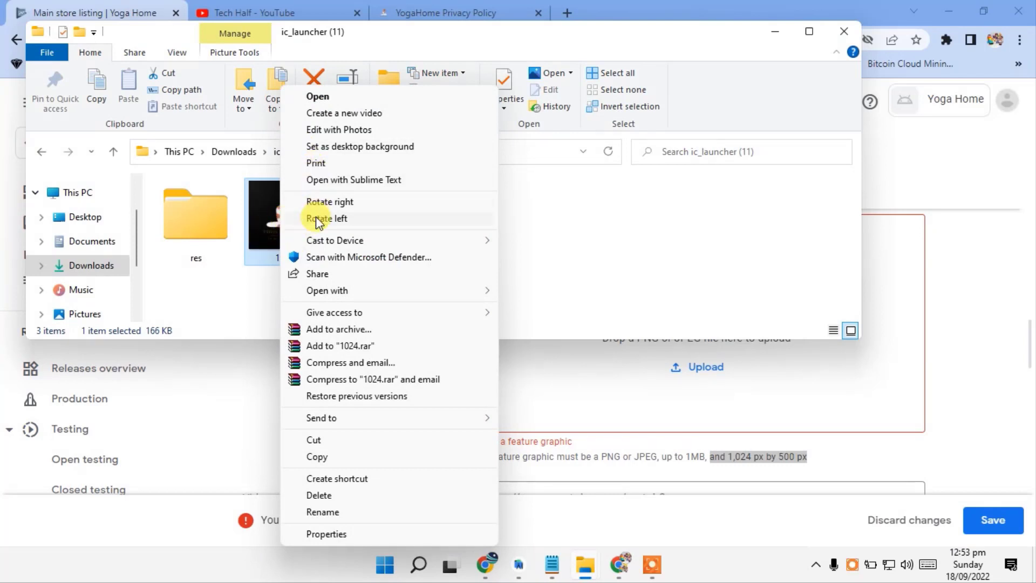
mouse_move(321, 291)
click(516, 289)
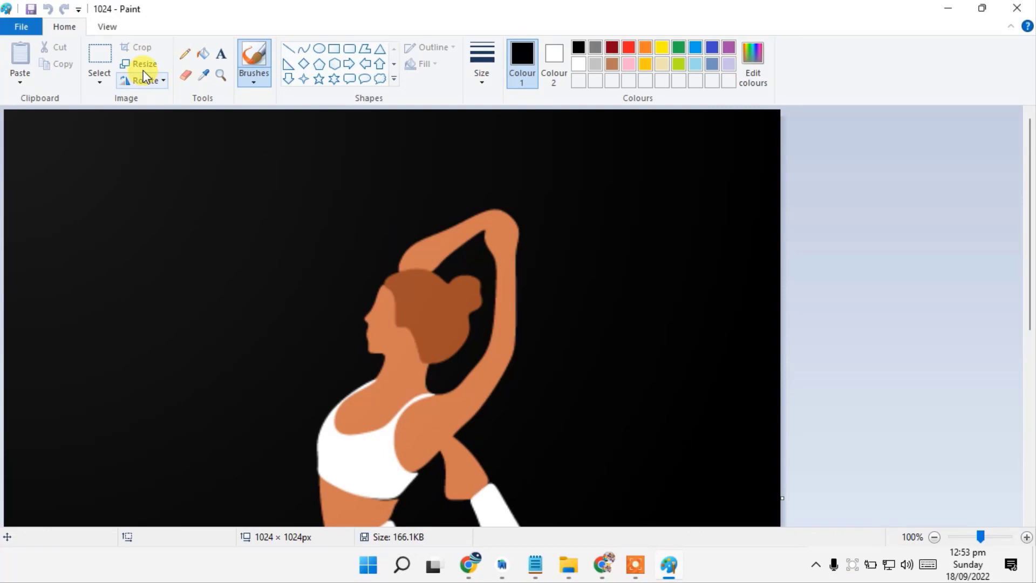
- Resize the image to 1024 by 500 pixels without maintaining the aspect ratio, save it and minimize Paint
click(143, 64)
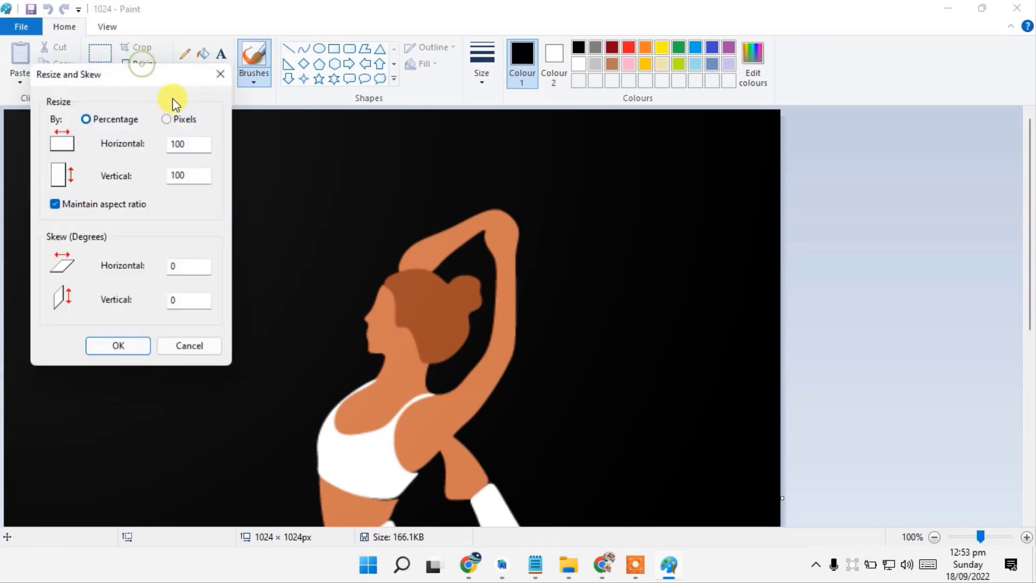
click(181, 119)
double_click(198, 142)
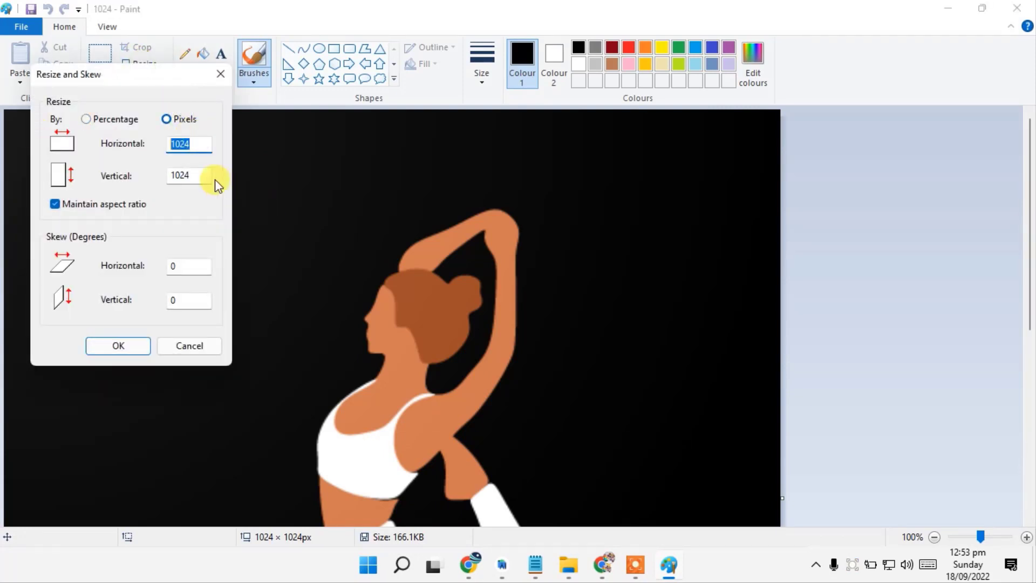
double_click(166, 176)
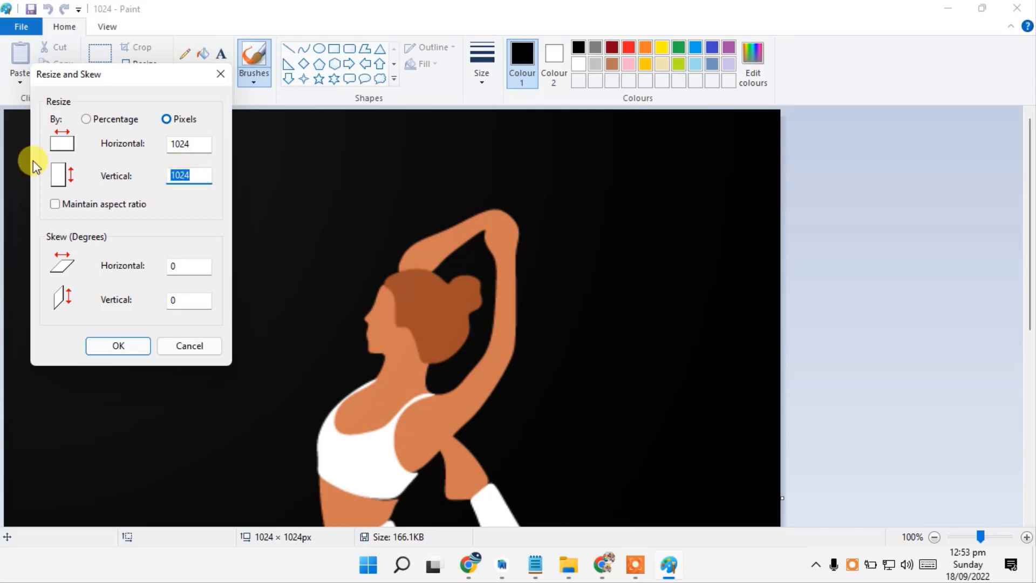
text(500)
key(Return)
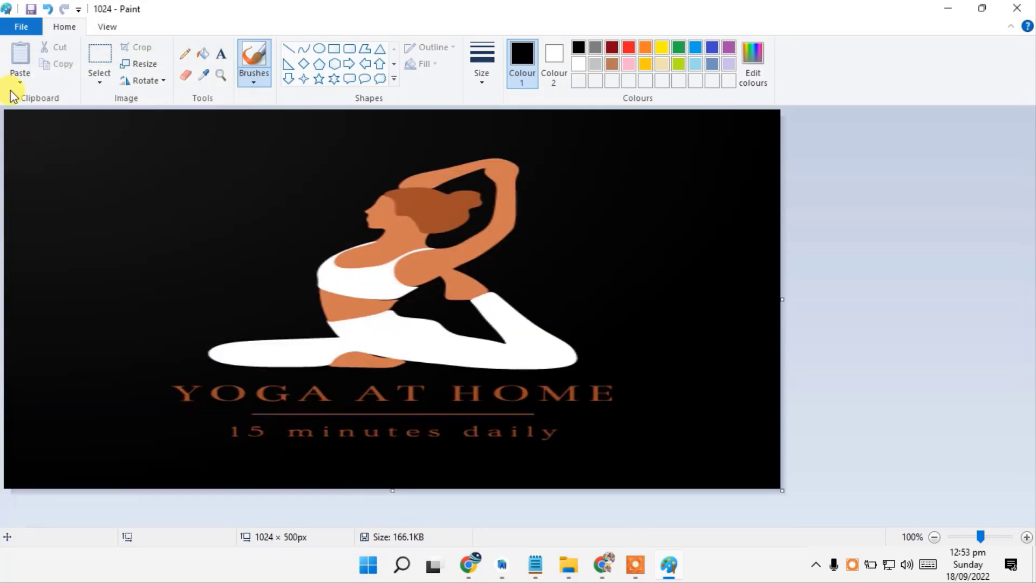
click(21, 27)
click(35, 116)
click(948, 8)
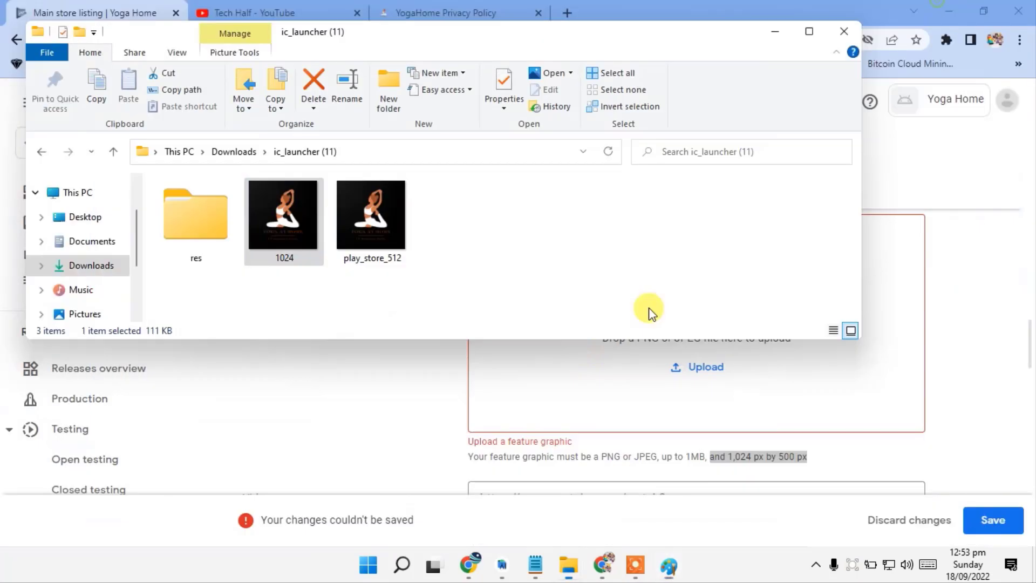
- Upload the 1024 image from the ic_launcher (11) folder as the listing's feature graphic
drag(281, 219, 701, 387)
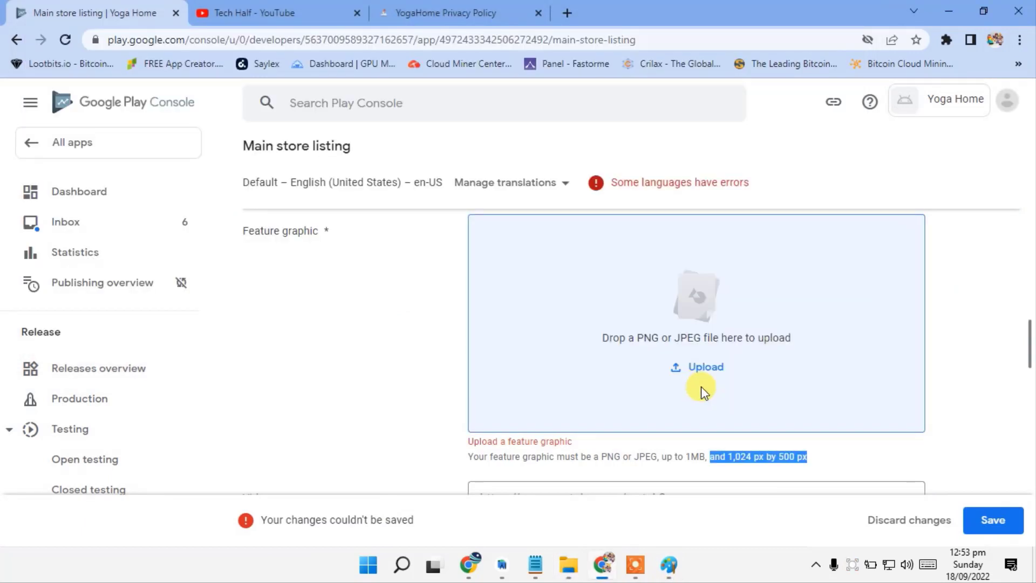
scroll(653, 372, up, 4)
scroll(693, 270, down, 4)
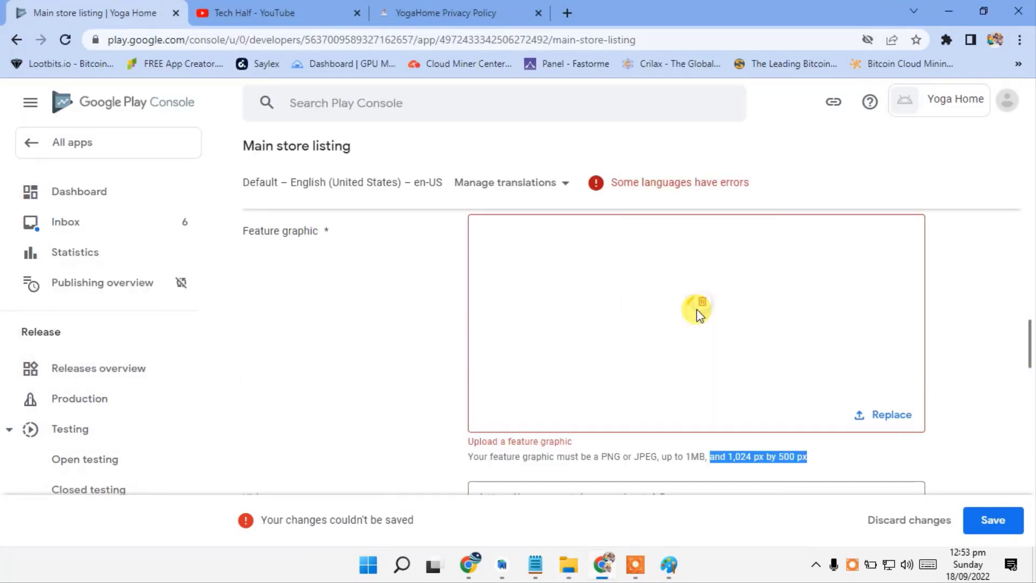
click(445, 349)
scroll(662, 361, up, 2)
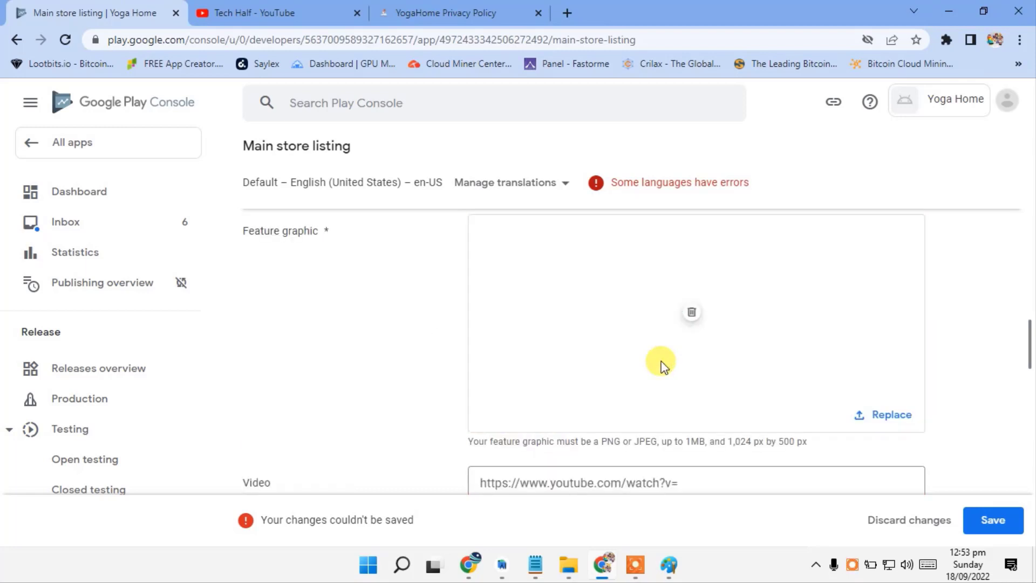
- Examine the phone screenshots section of the store listing and its upload requirements
scroll(655, 359, down, 1)
scroll(744, 331, up, 1)
scroll(746, 331, down, 4)
scroll(564, 250, down, 2)
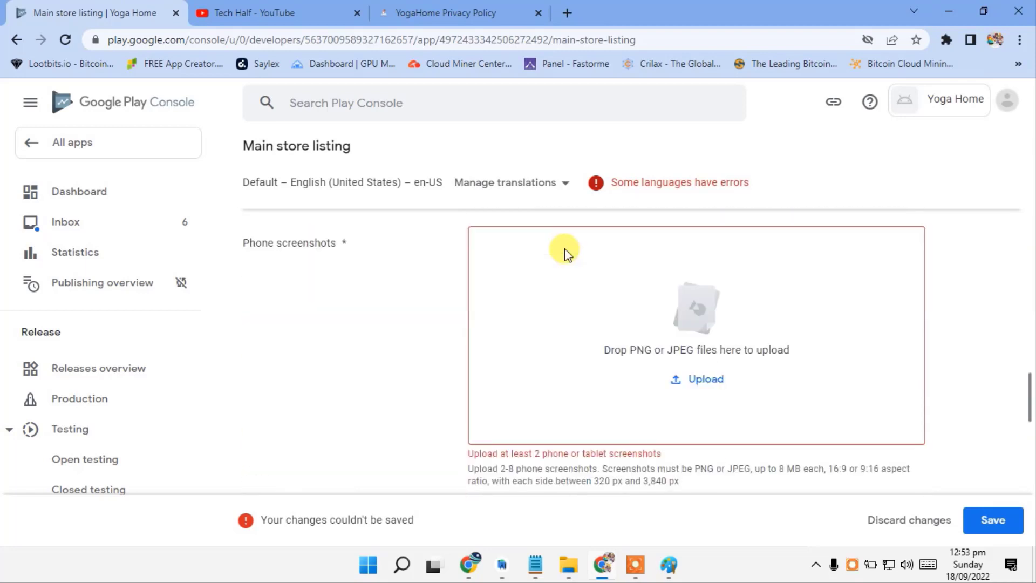
scroll(336, 280, up, 1)
drag(336, 280, 313, 320)
scroll(432, 329, down, 2)
scroll(678, 314, up, 1)
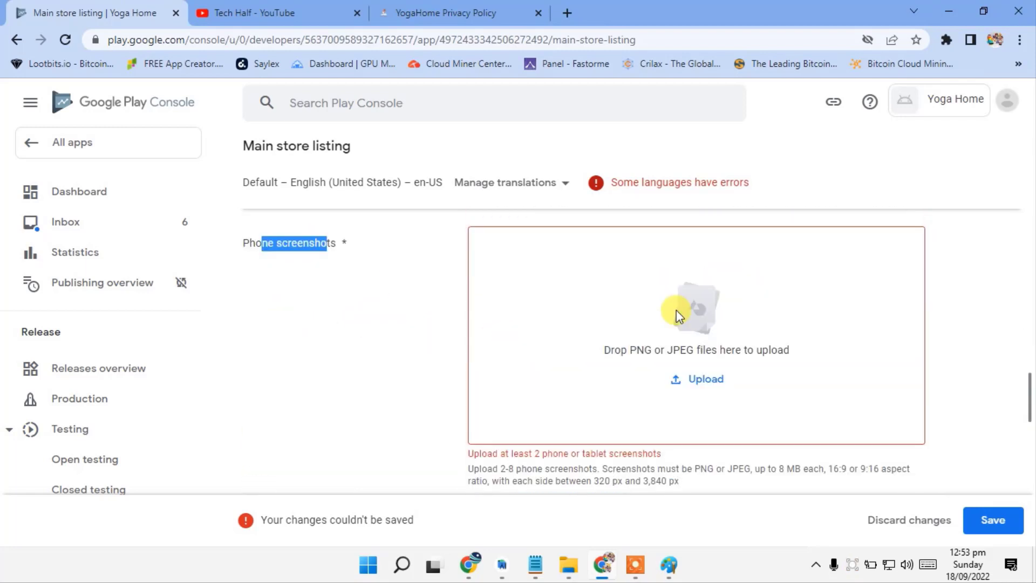
- Search Google in a new tab for "google play store image generator"
click(567, 13)
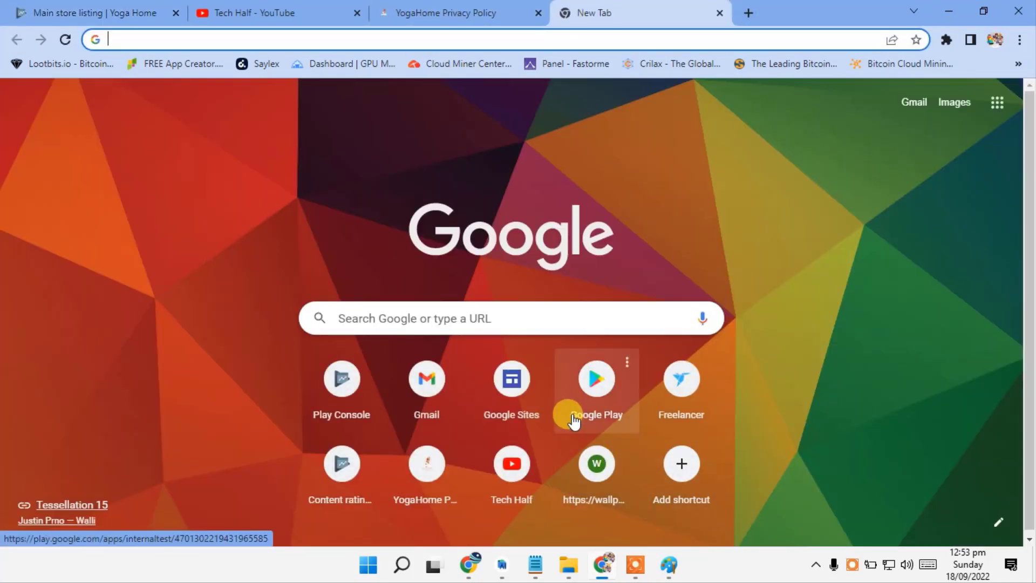
click(281, 37)
text(google )
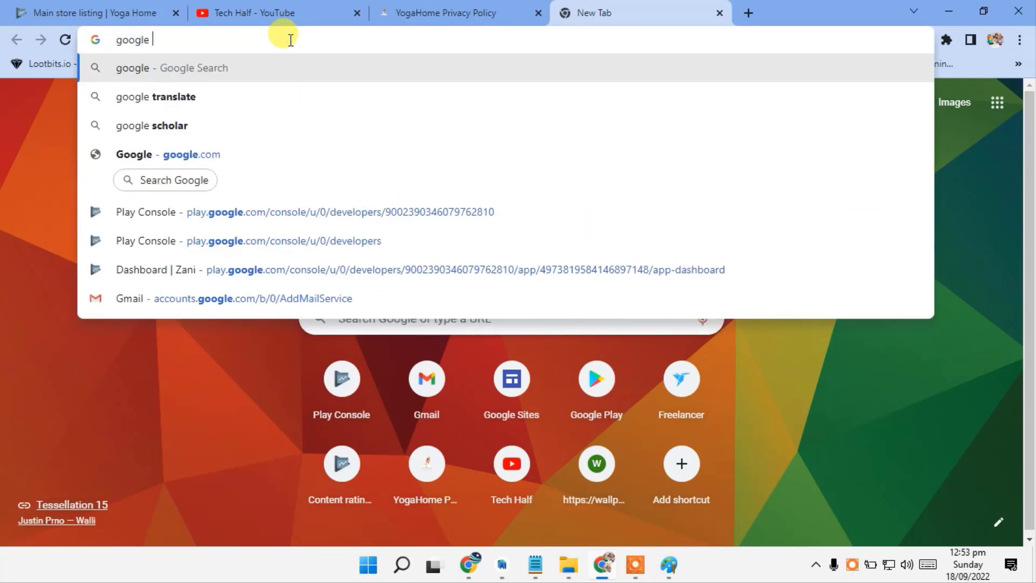
text(playstore )
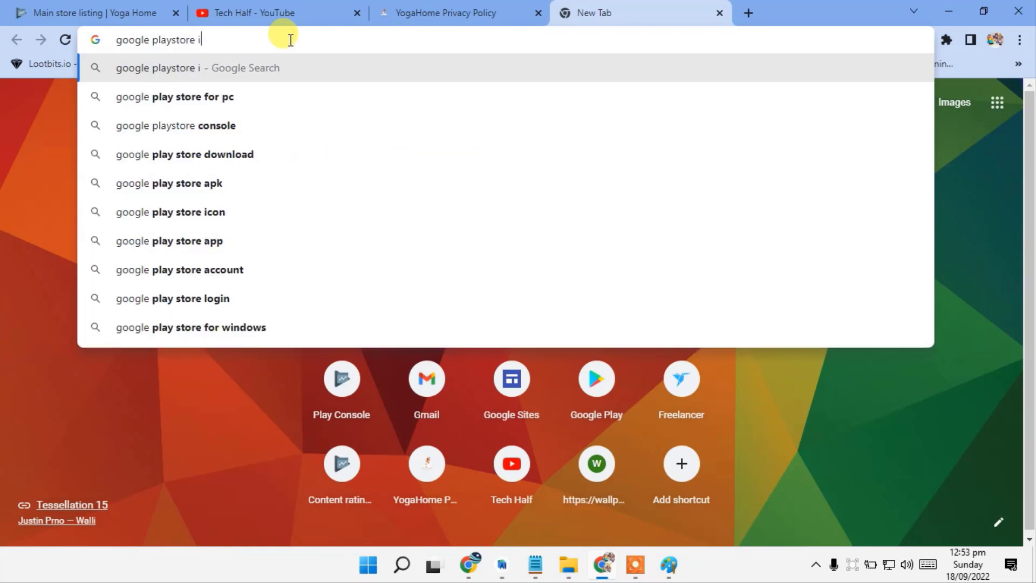
text(imkage)
key(BackSpace)
key(BackSpace)
key(BackSpace)
key(BackSpace)
key(BackSpace)
text(age)
key(Down)
key(Down)
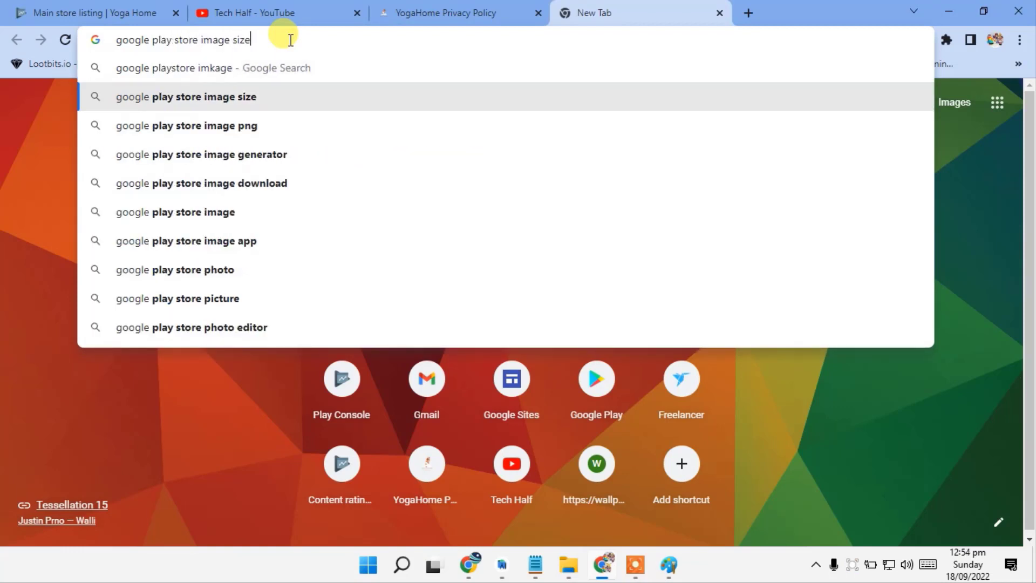
key(Down)
key(Return)
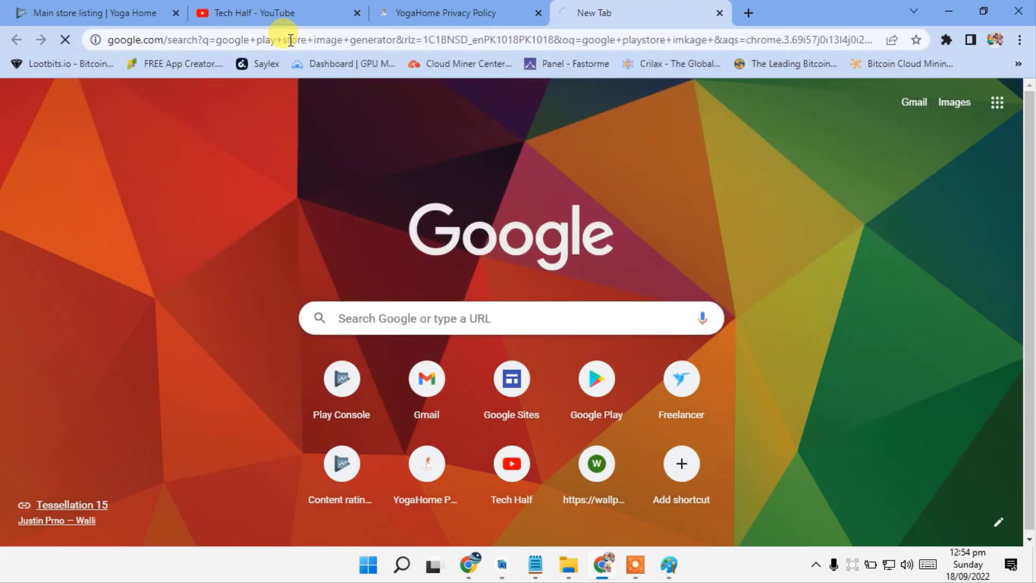
- Open the Device art generator page on Android Developers and review the devices offered in Step 1
scroll(276, 284, down, 7)
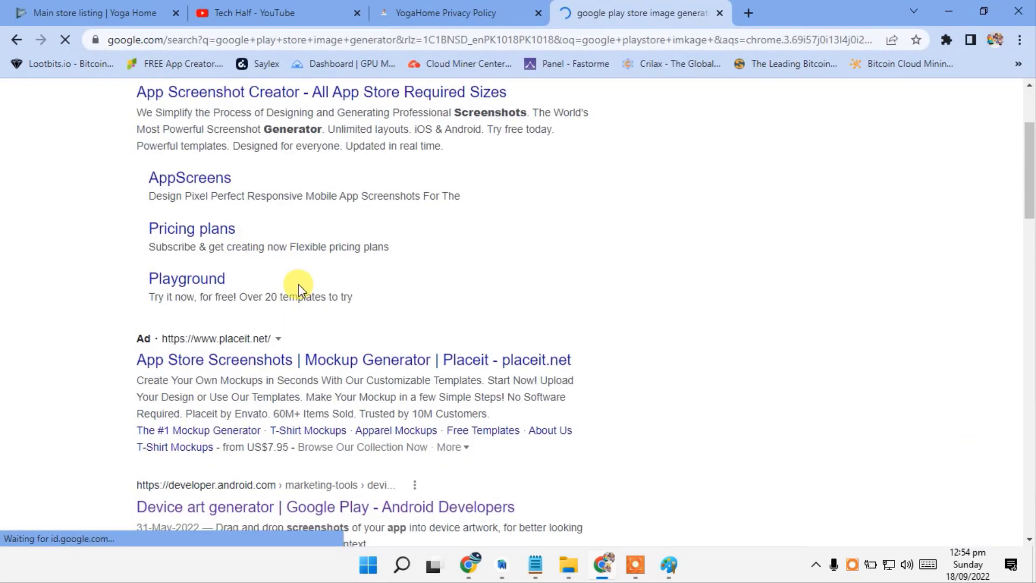
click(258, 282)
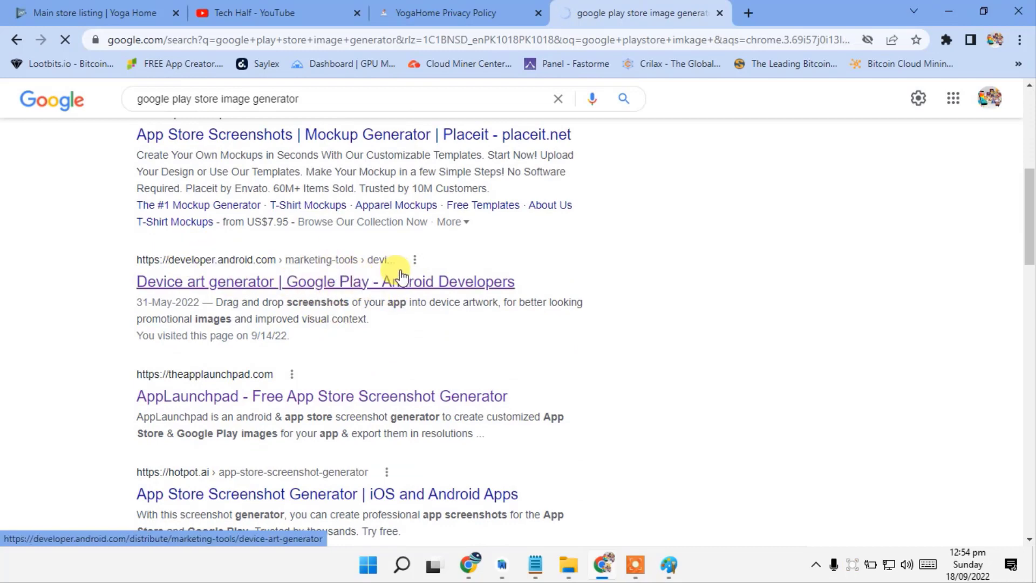
scroll(400, 270, down, 3)
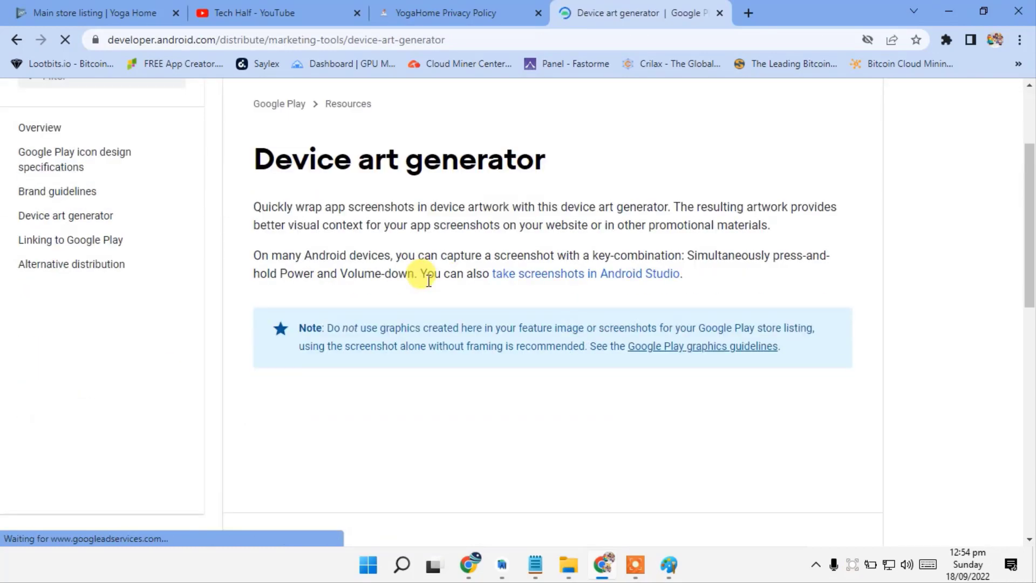
drag(277, 162, 532, 169)
scroll(393, 201, down, 8)
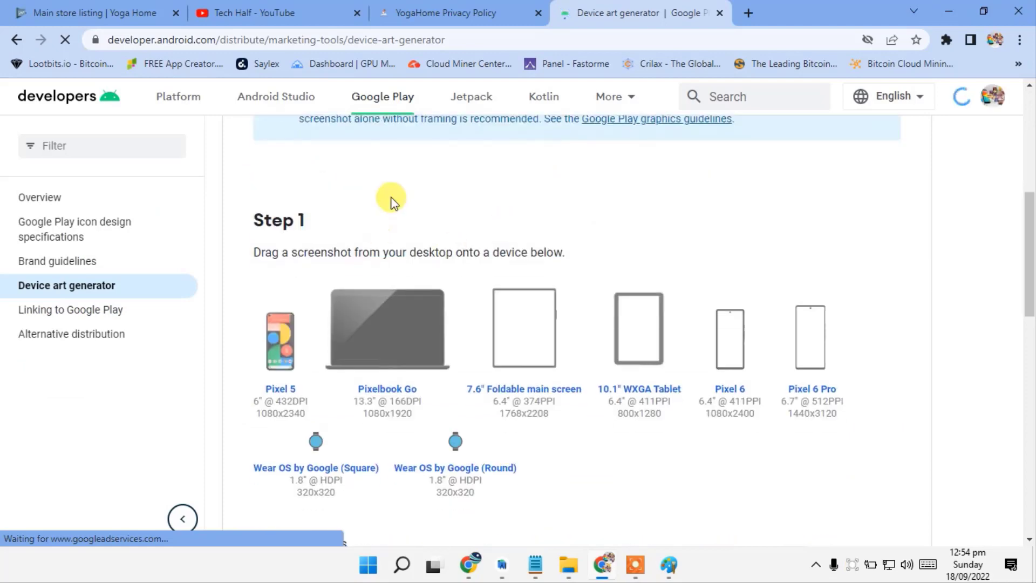
scroll(280, 349, up, 3)
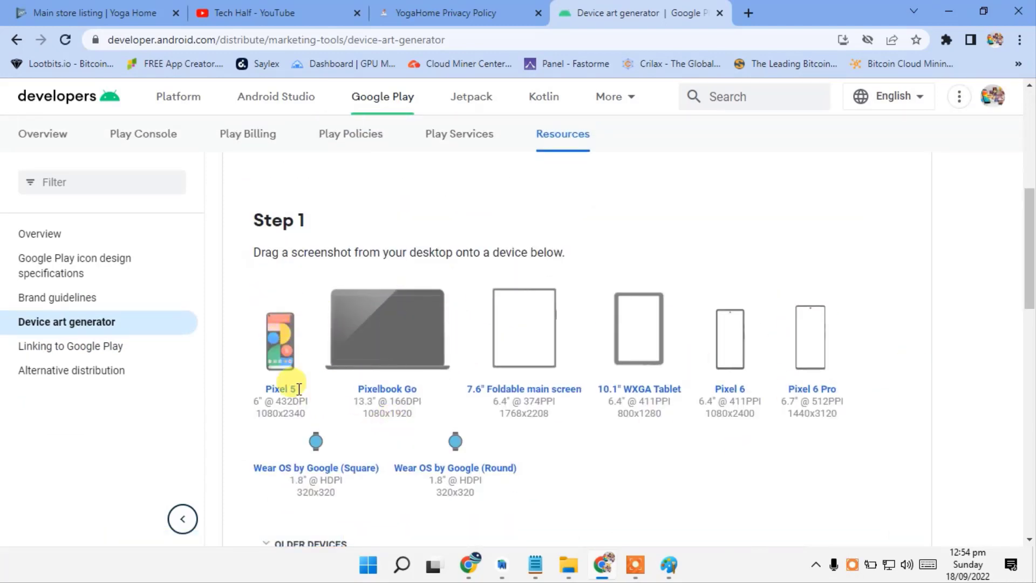
- Switch to File Explorer, go to the Downloads folder and look through its files for an app screenshot
mouse_move(569, 564)
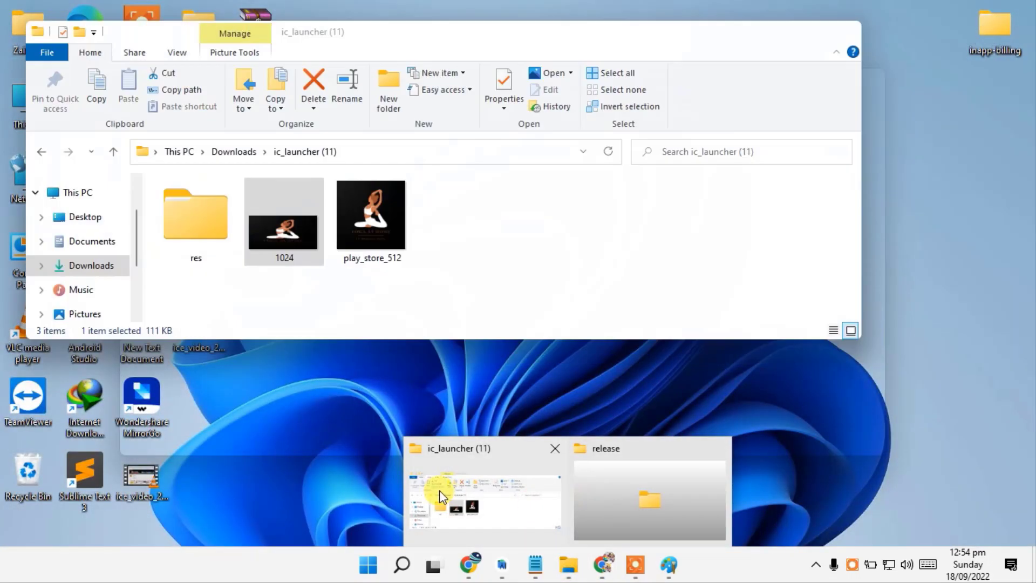
click(439, 490)
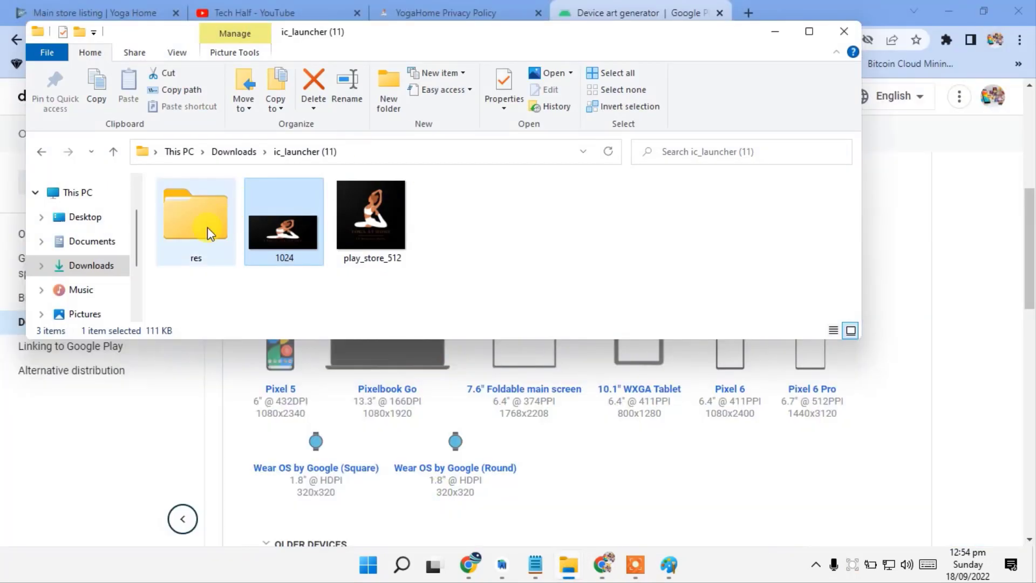
click(235, 157)
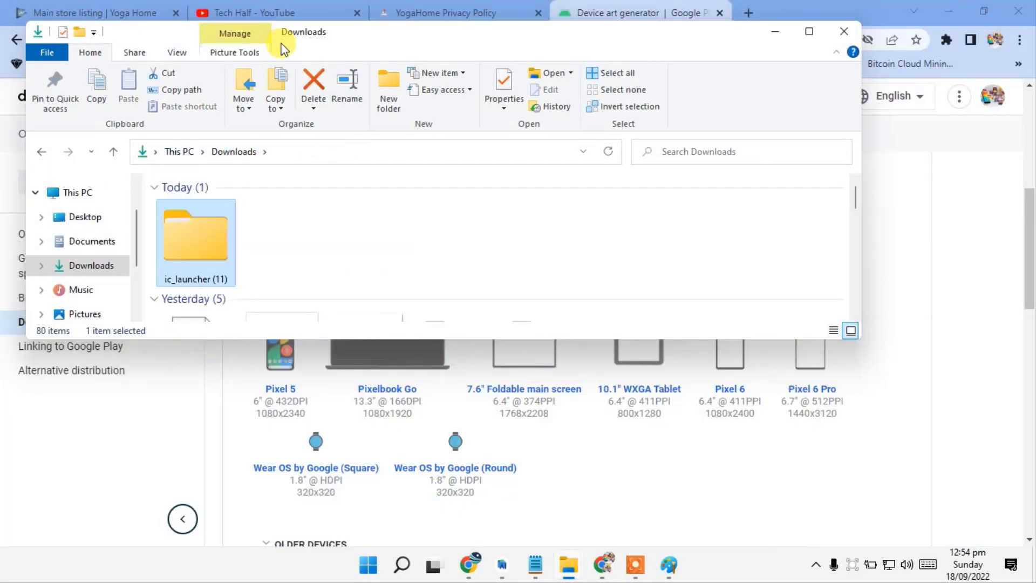
drag(239, 31, 459, 57)
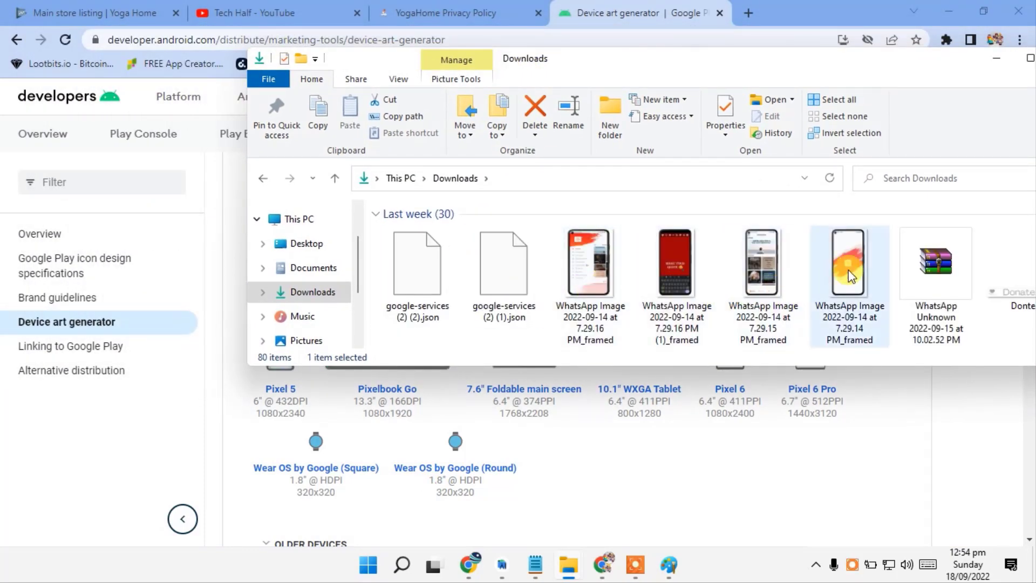
scroll(848, 270, down, 5)
scroll(653, 309, up, 3)
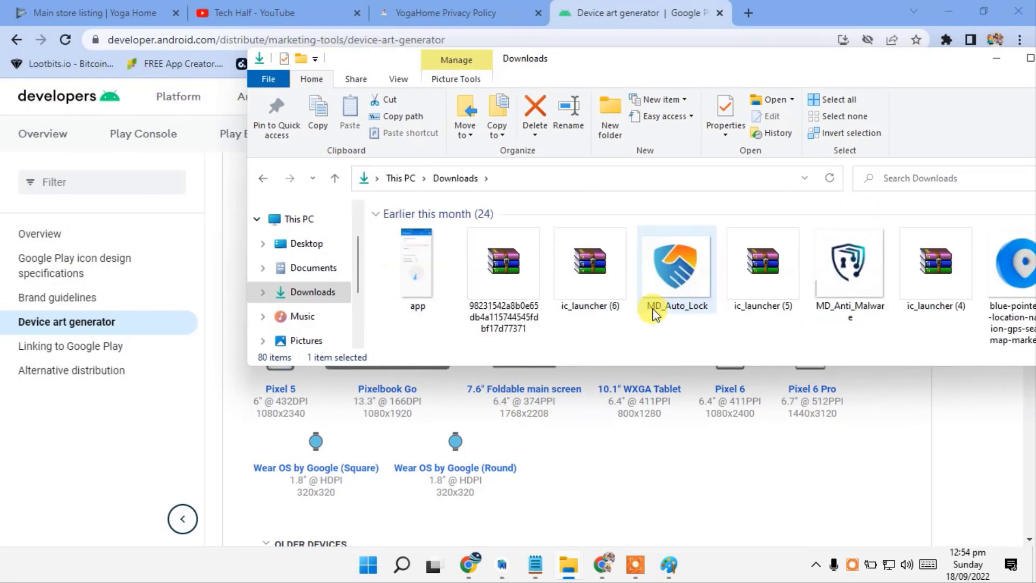
scroll(735, 311, down, 3)
scroll(735, 311, up, 3)
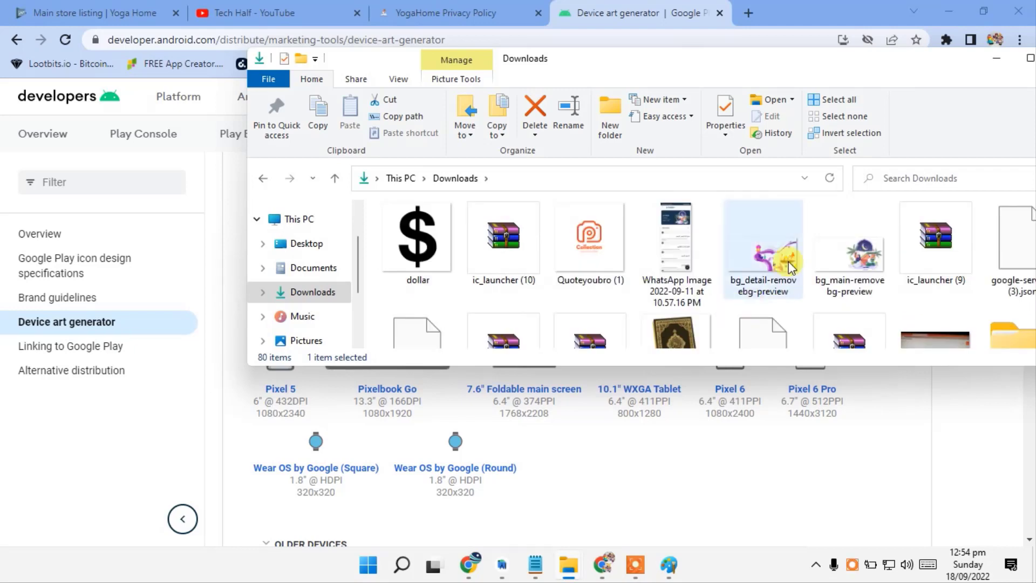
- Try to frame the screenshot "WhatsApp Image 2022-09-11 at 10.57.16 PM" in the Pixel 5 device art
click(688, 245)
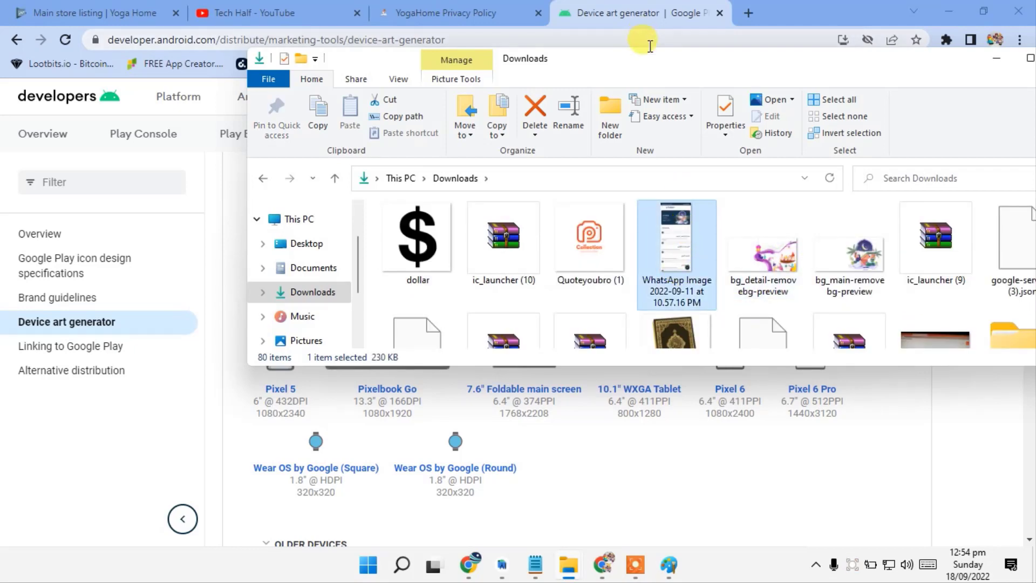
drag(658, 63, 799, 89)
drag(462, 341, 266, 330)
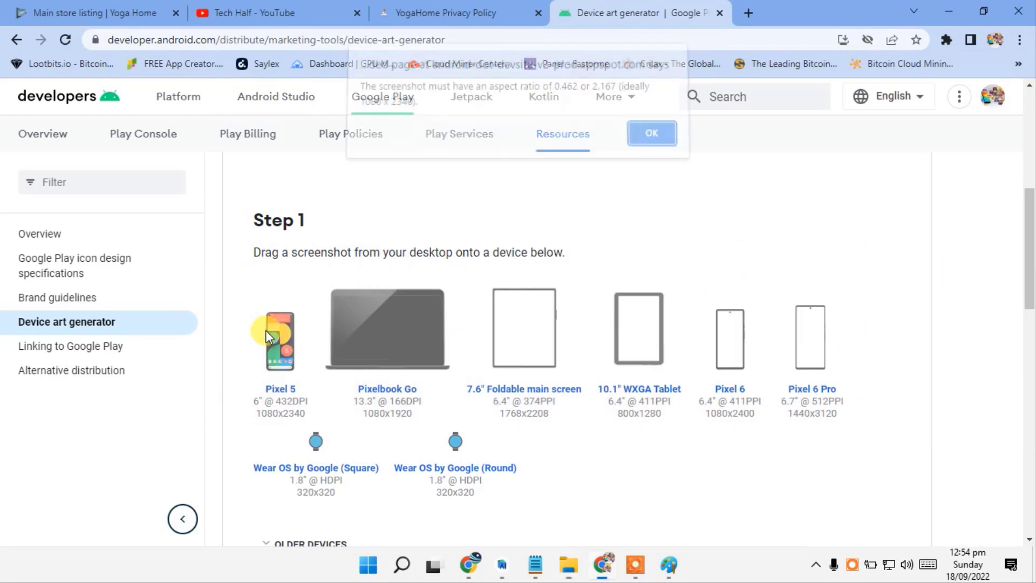
click(652, 141)
scroll(618, 467, down, 3)
mouse_move(631, 577)
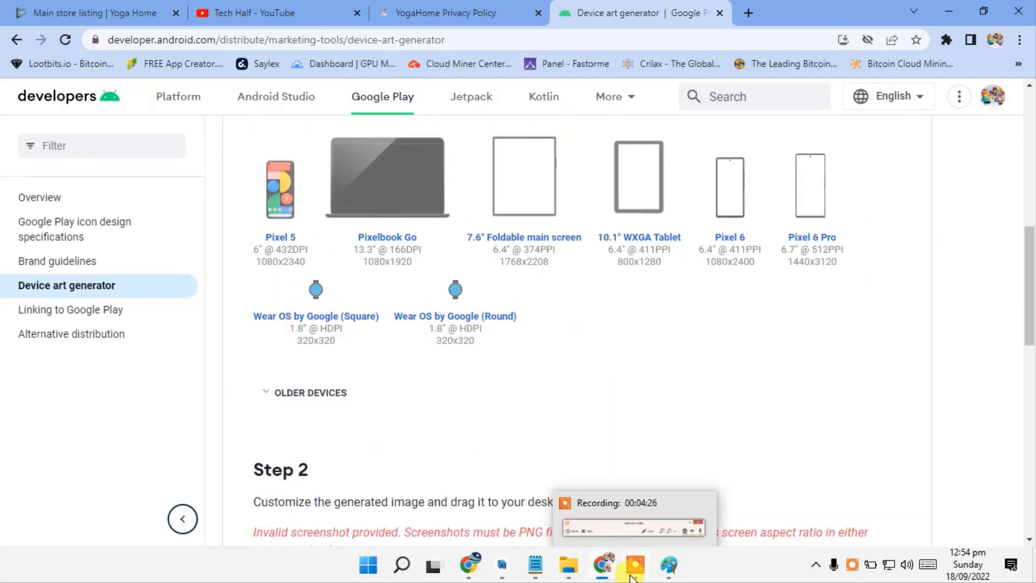
- Try to frame another app screenshot from the Downloads folder in the Pixel 5 device art and read the required dimensions
scroll(342, 363, down, 4)
scroll(540, 458, up, 4)
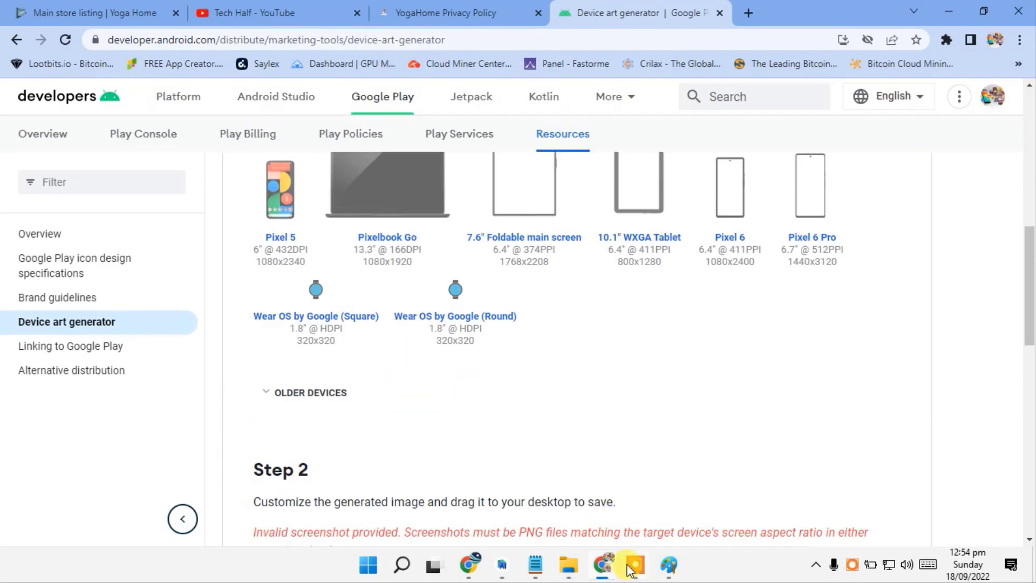
mouse_move(567, 573)
click(526, 486)
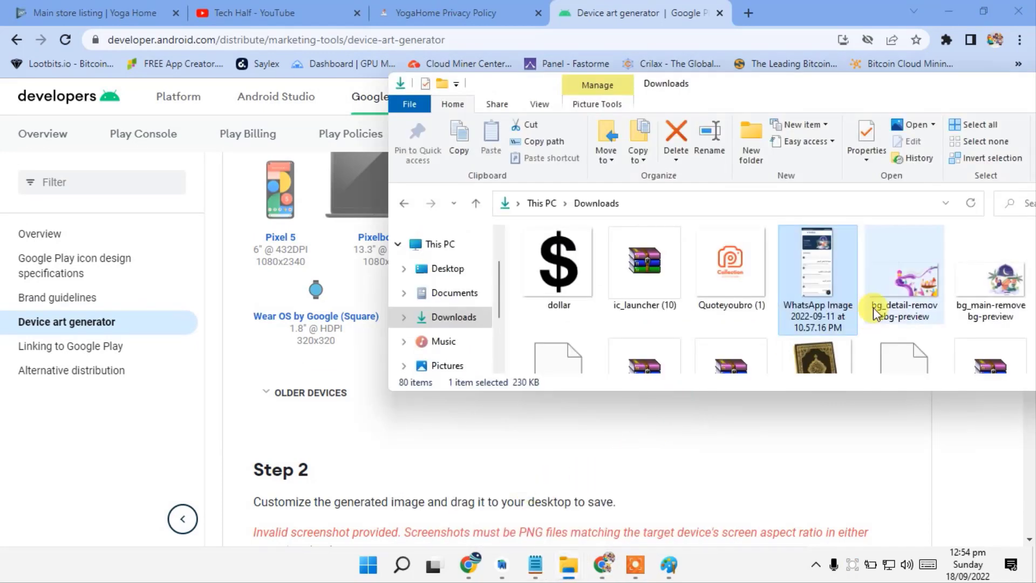
scroll(610, 283, up, 10)
scroll(610, 283, down, 2)
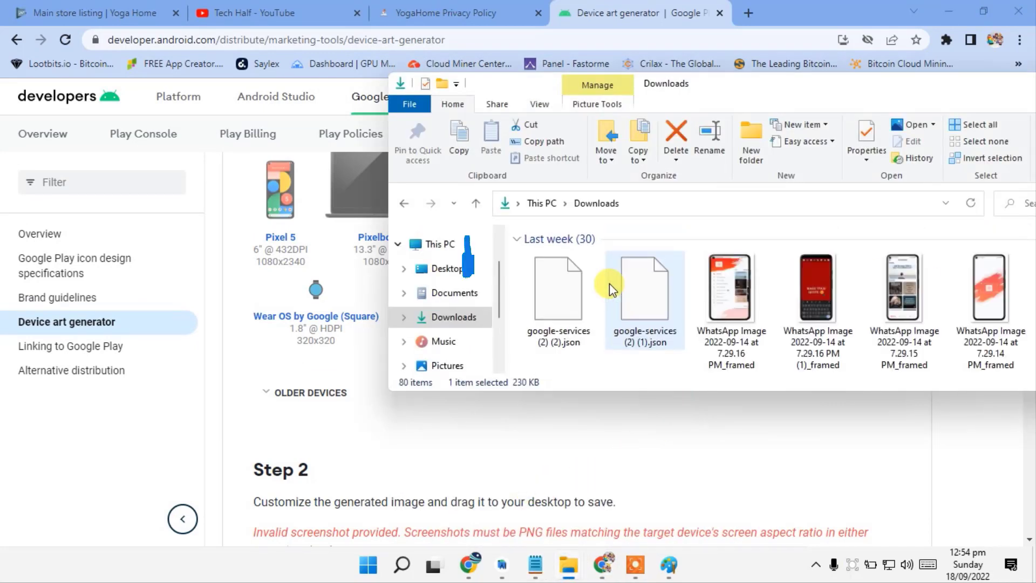
scroll(609, 283, up, 2)
scroll(713, 287, down, 3)
drag(824, 308, 276, 207)
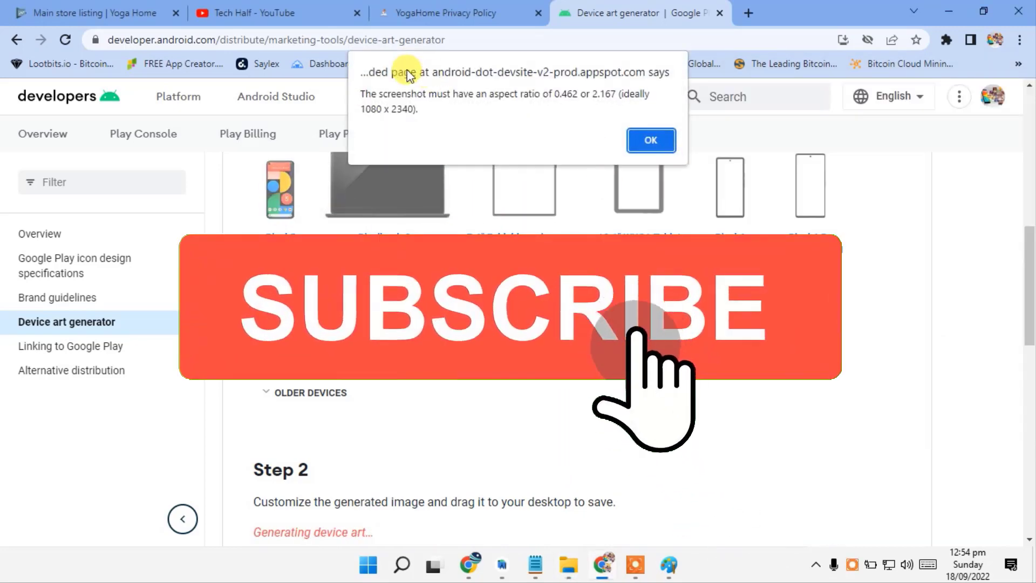
drag(377, 94, 503, 95)
drag(635, 94, 410, 114)
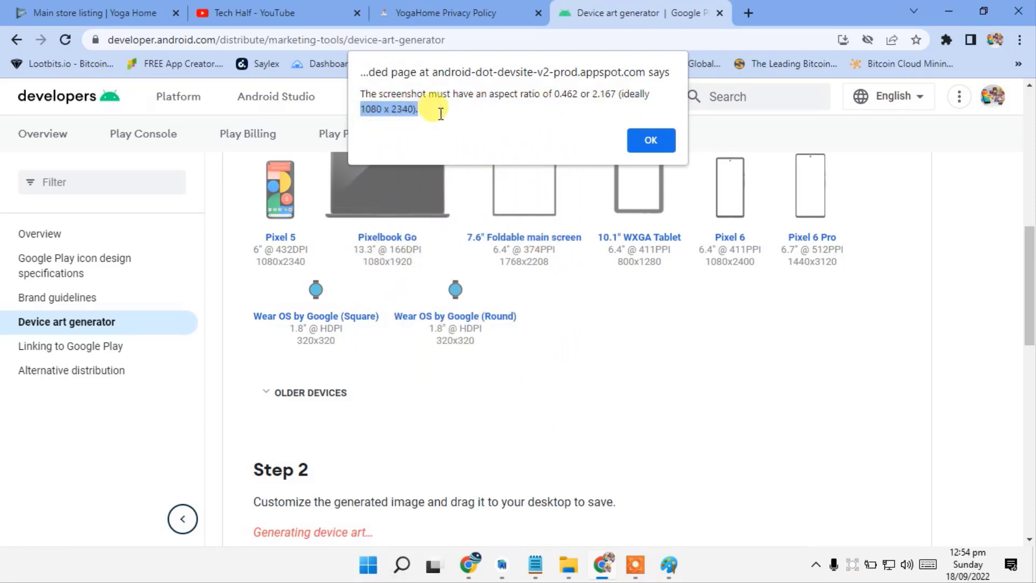
click(651, 140)
- Switch to Paint and resize the 1024 image to 1080 × 2340 pixels without maintaining aspect ratio, checking the Pixel 5 resolution in the browser
click(669, 564)
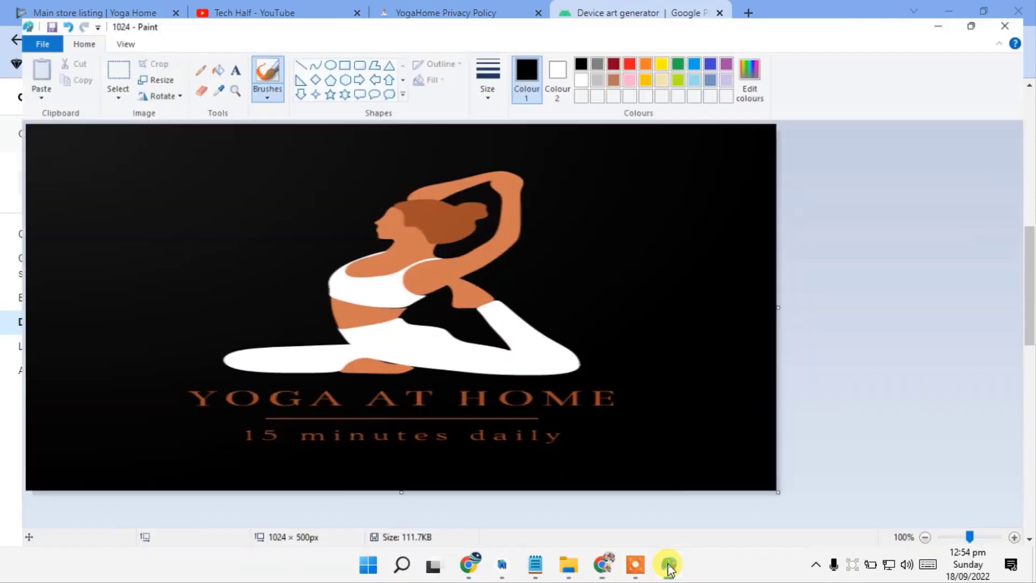
click(127, 16)
click(145, 63)
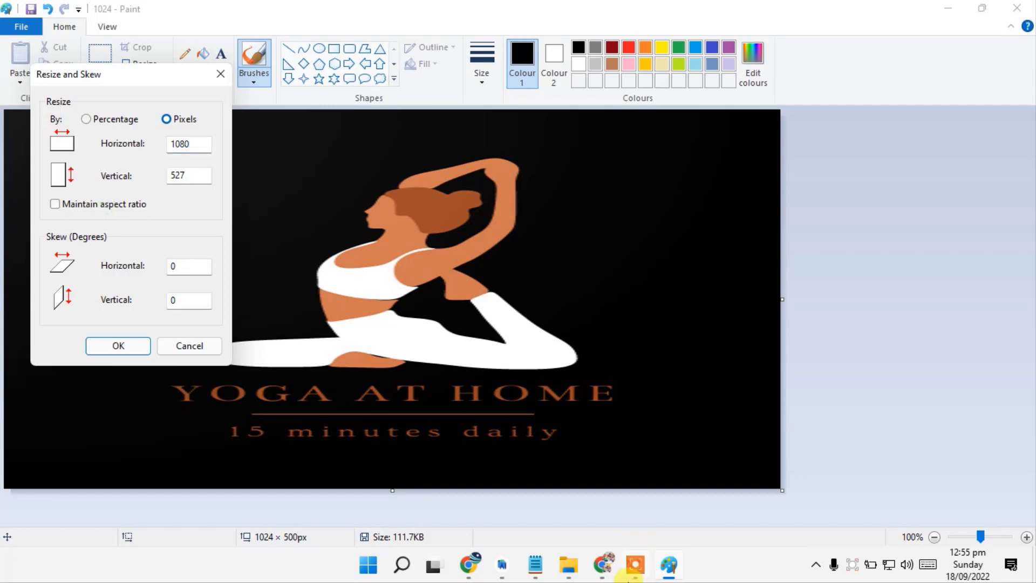
click(603, 566)
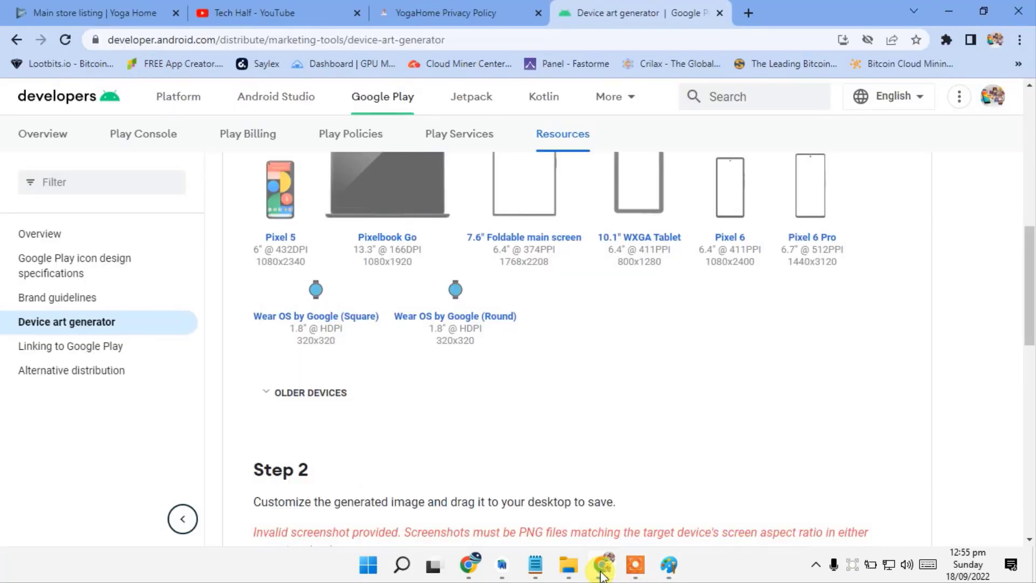
click(603, 571)
click(603, 572)
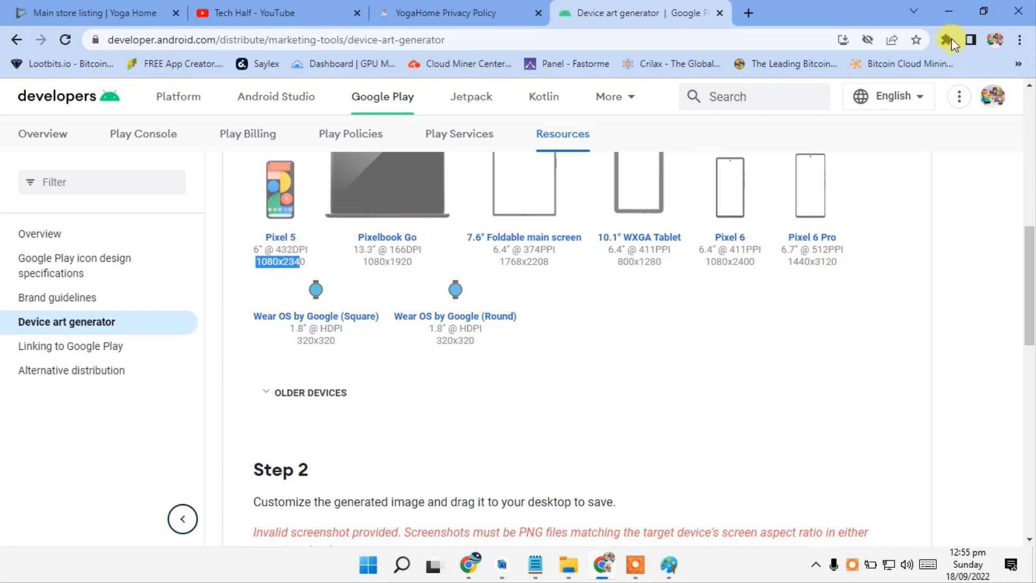
click(949, 11)
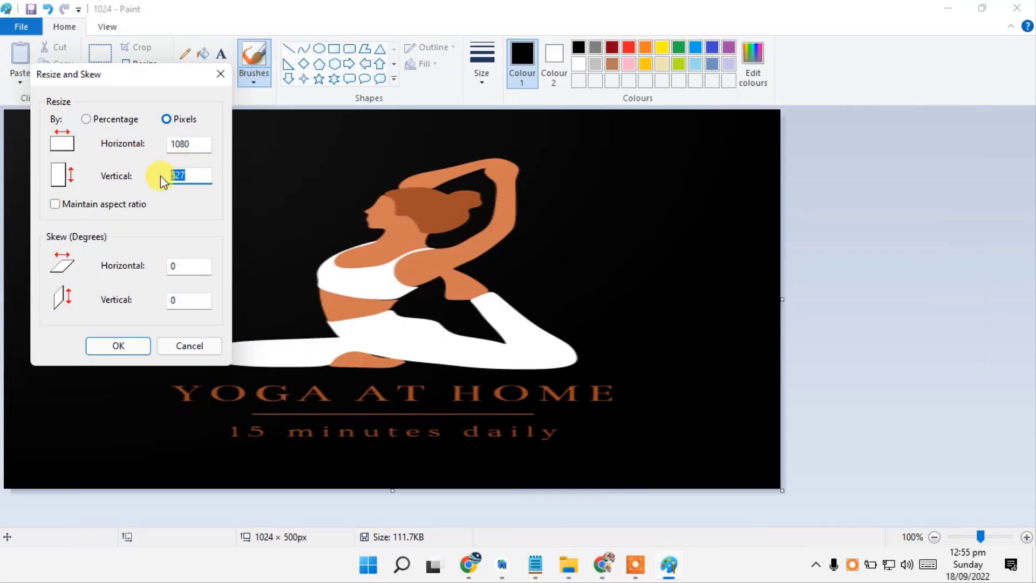
text(2340)
key(Return)
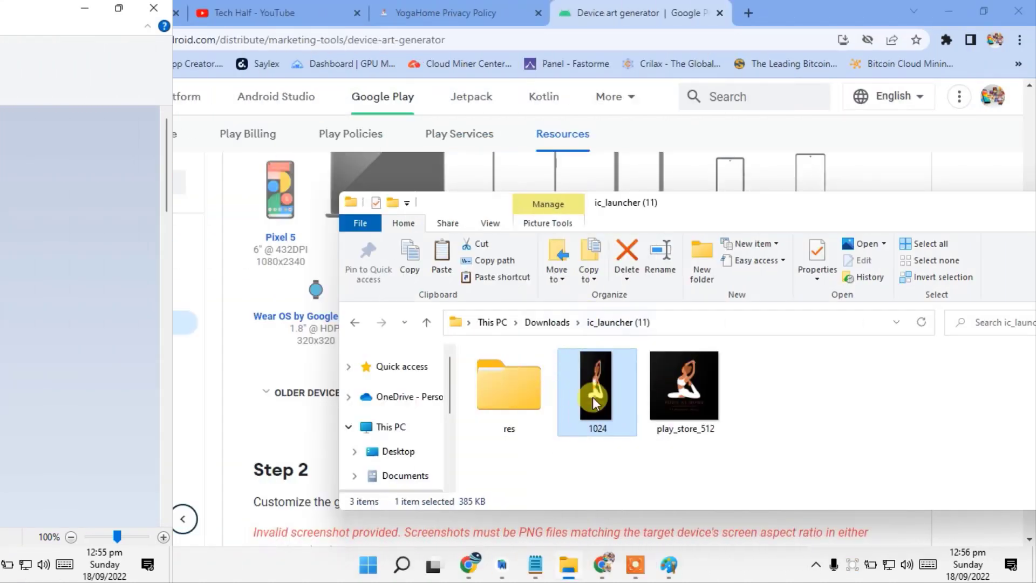
- Frame the resized 1024 image from the ic_launcher (11) folder in the Pixel 5 device art
drag(593, 397, 272, 195)
scroll(368, 258, down, 3)
scroll(368, 258, down, 3)
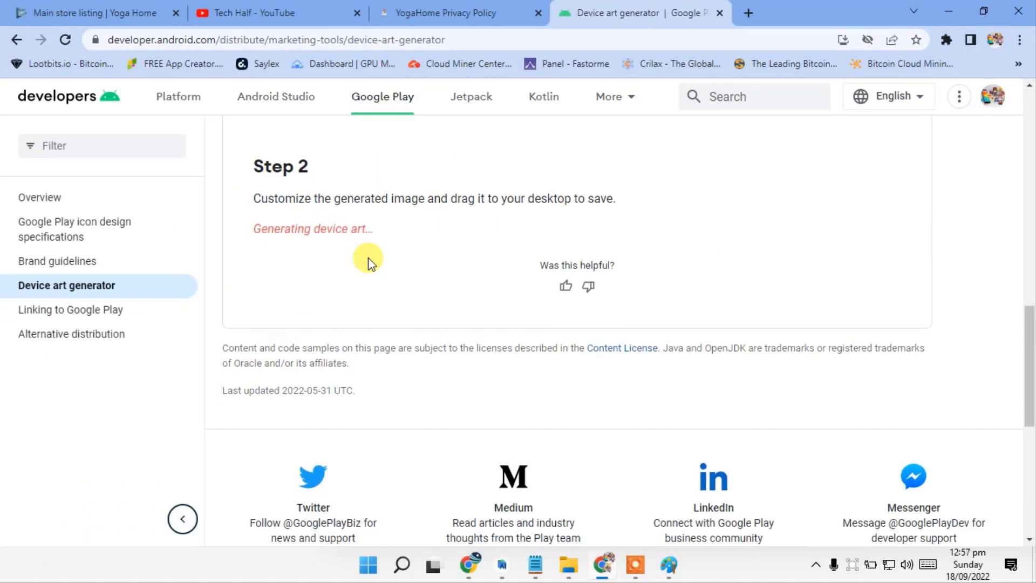
scroll(358, 208, up, 5)
scroll(358, 209, down, 5)
scroll(280, 293, down, 7)
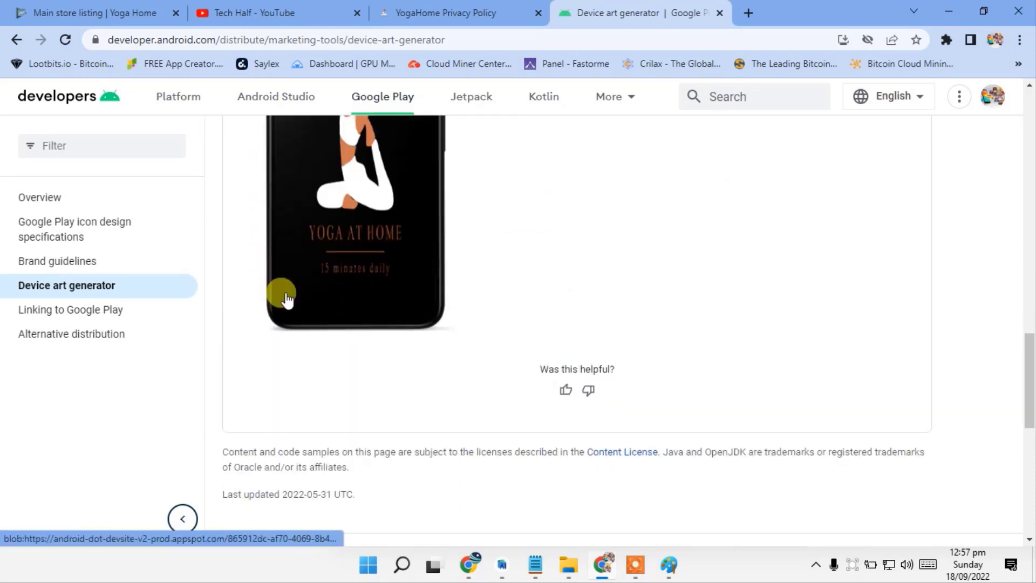
- Turn off Screen Glare for the generated device art and recheck the resolution listed for the Pixel 5
scroll(347, 245, up, 6)
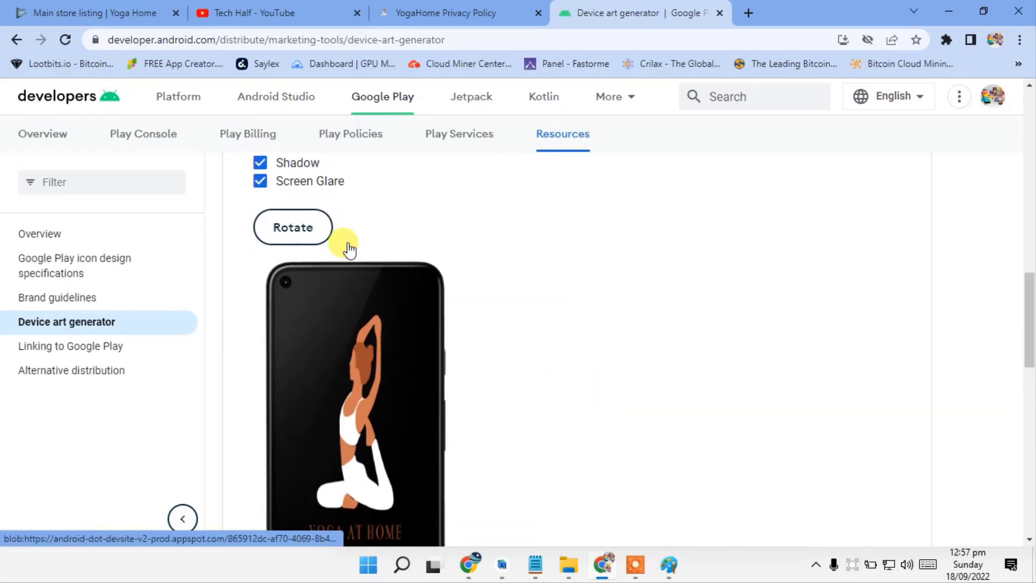
click(298, 185)
scroll(435, 231, down, 3)
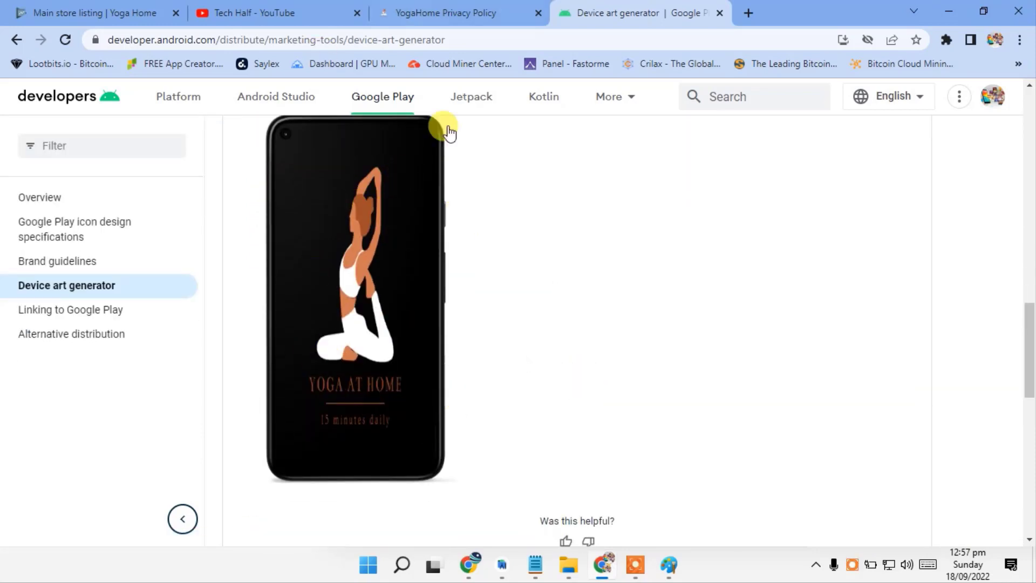
scroll(302, 259, up, 8)
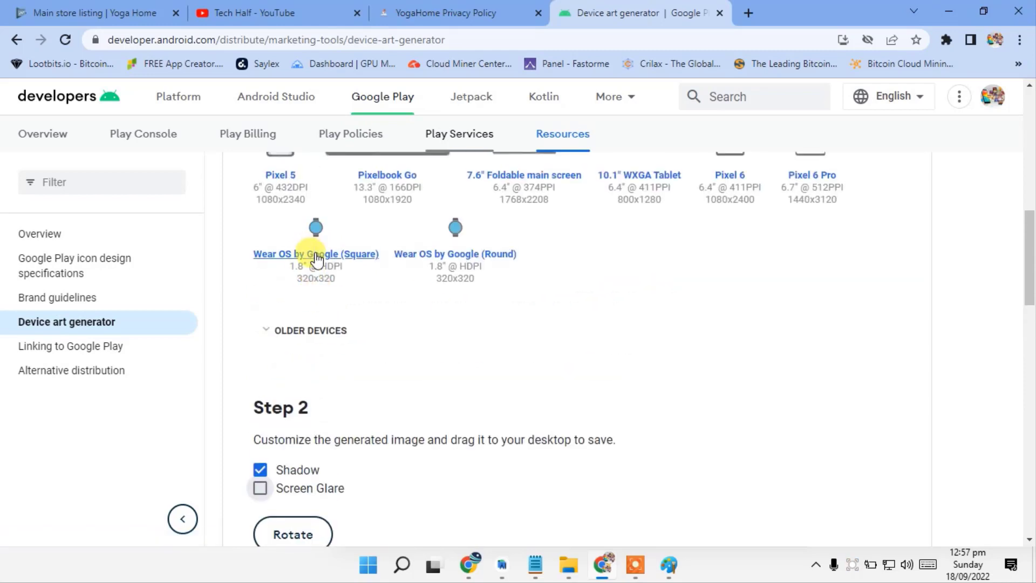
drag(262, 204, 312, 205)
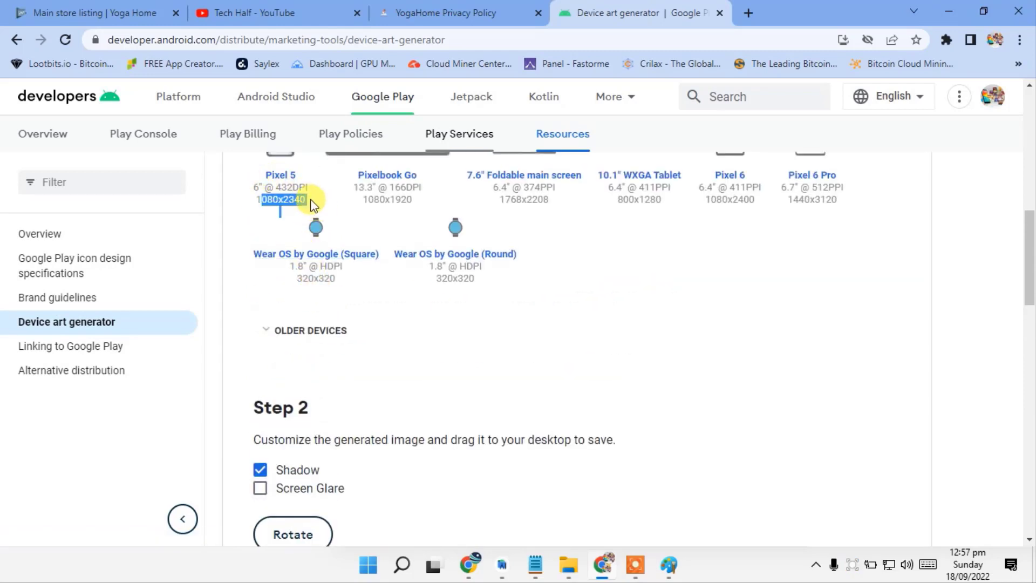
scroll(311, 204, down, 5)
scroll(374, 222, down, 2)
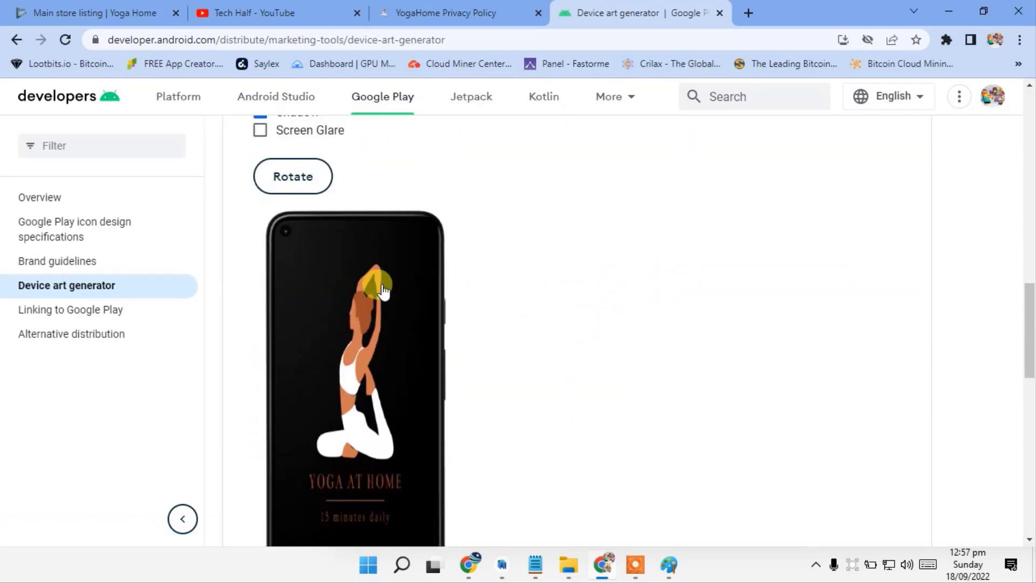
- Download the framed Pixel 5 image, inspect 1024_framed.png in the image viewer and close it
click(347, 243)
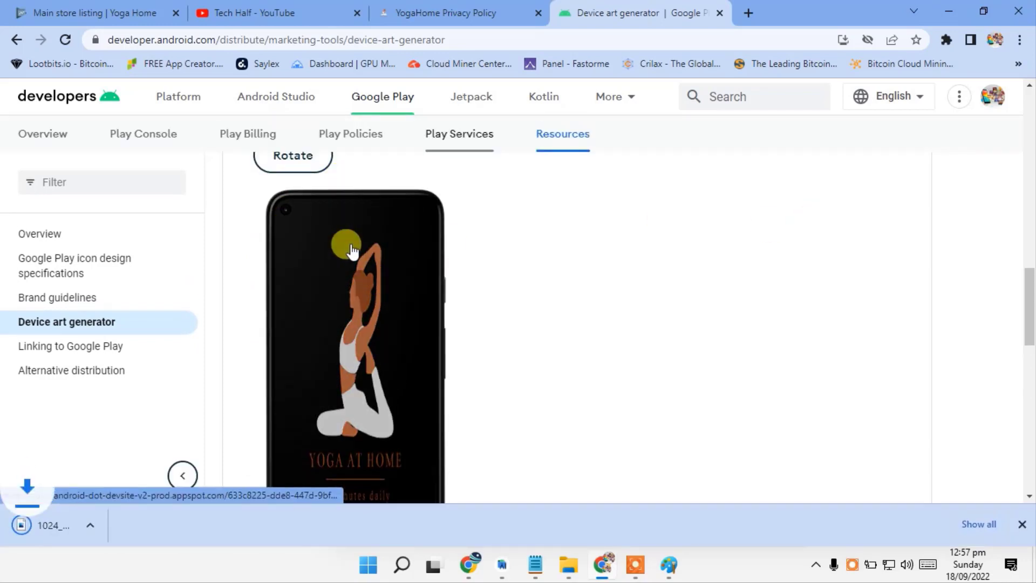
click(70, 534)
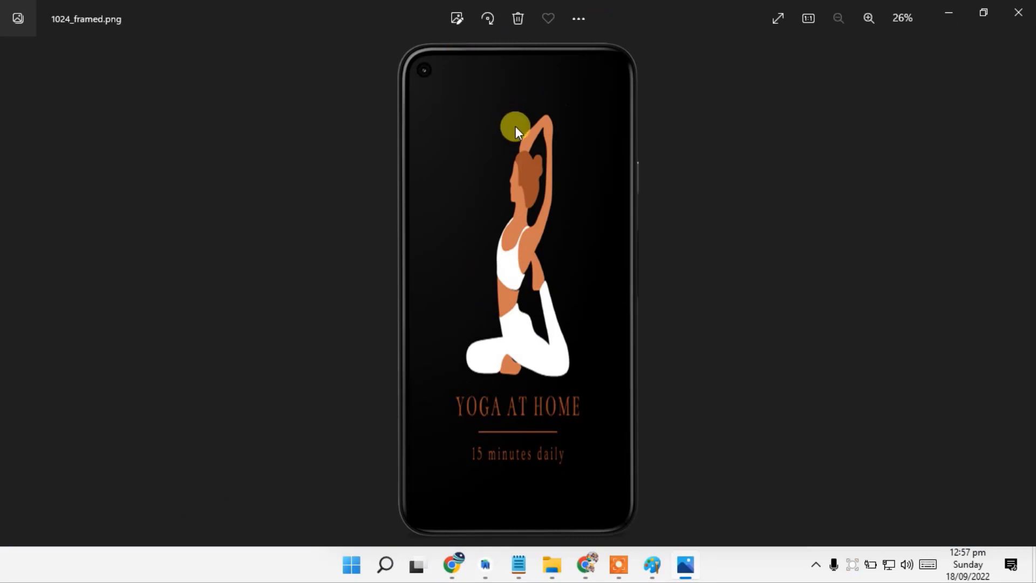
scroll(516, 126, up, 3)
scroll(687, 127, down, 3)
click(1027, 4)
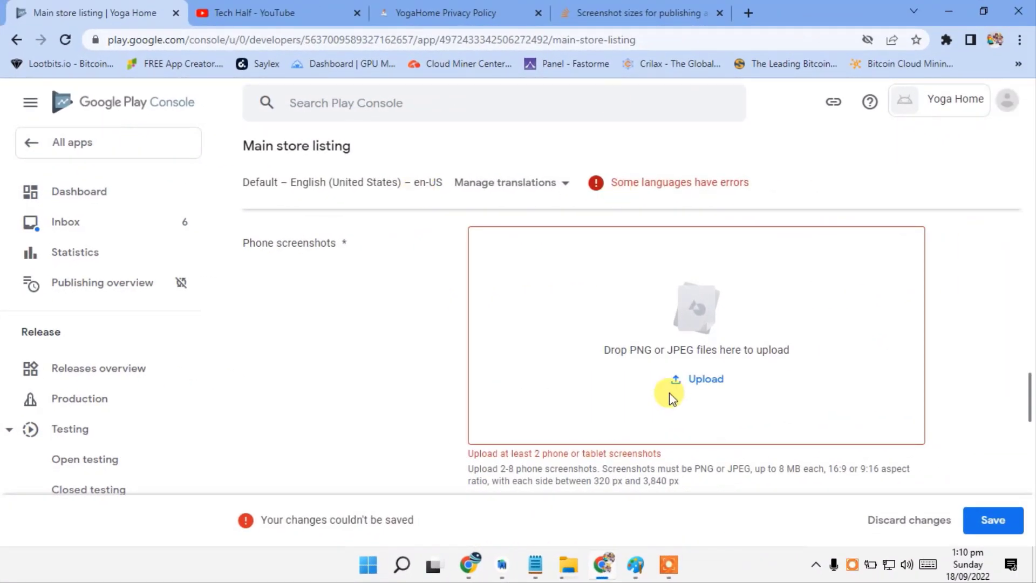
- Upload the four framed WhatsApp images dated 2022-09-18 from the Downloads folder as phone screenshots
click(694, 380)
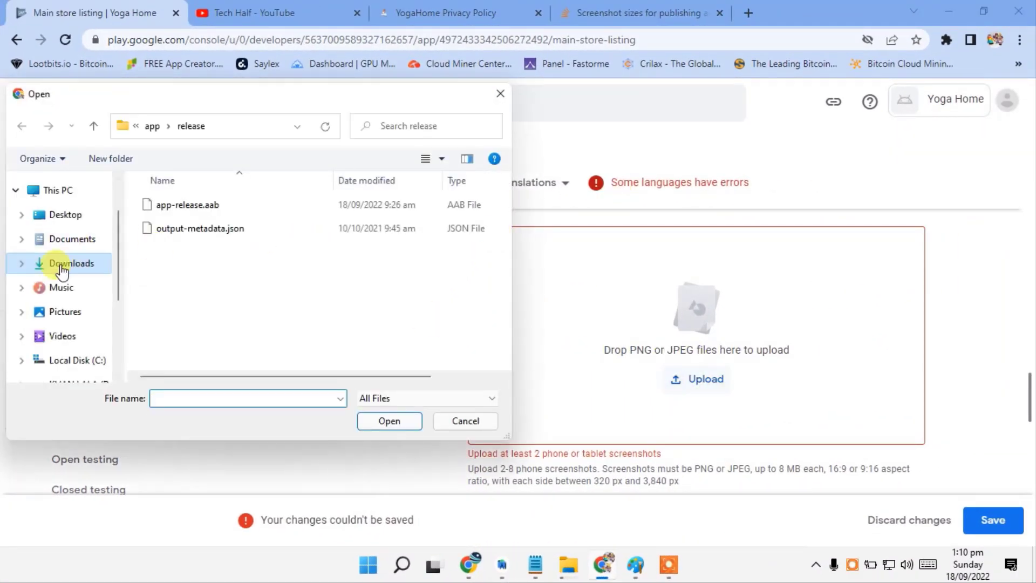
click(61, 264)
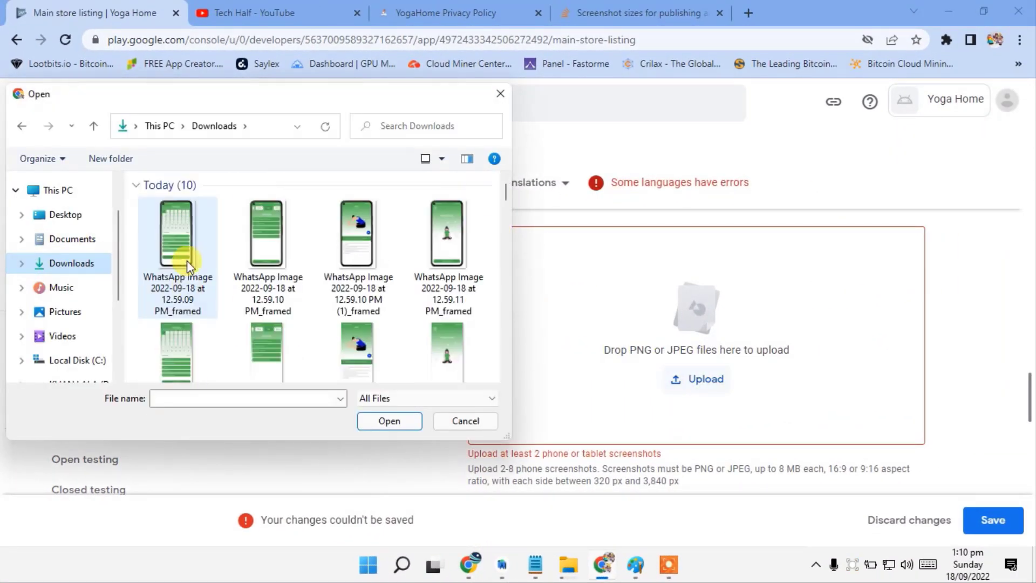
drag(136, 228, 435, 247)
click(389, 422)
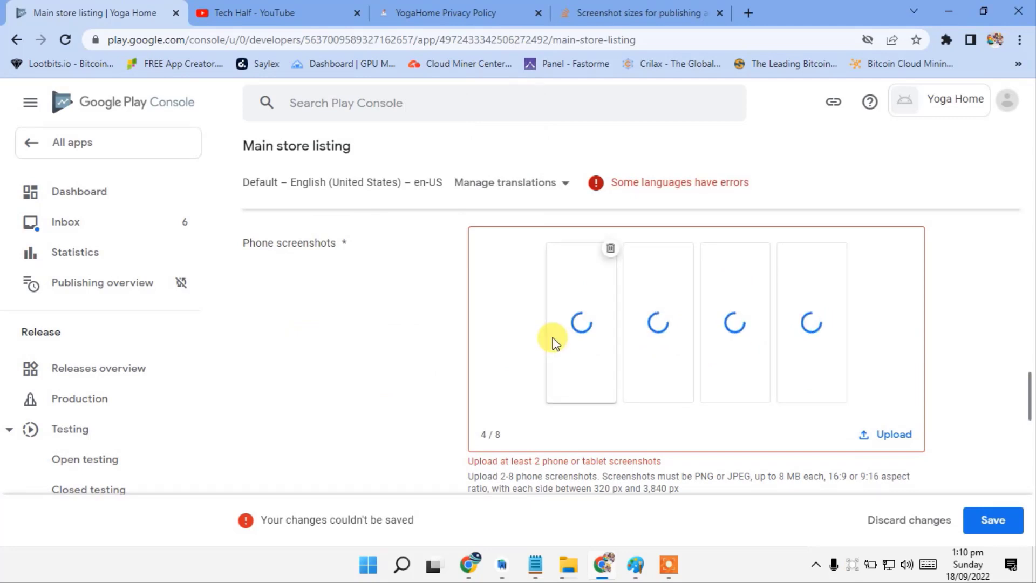
- Review the 7-inch tablet screenshot requirements and the screenshot sizes discussed on the open Stack Overflow page
scroll(803, 364, down, 6)
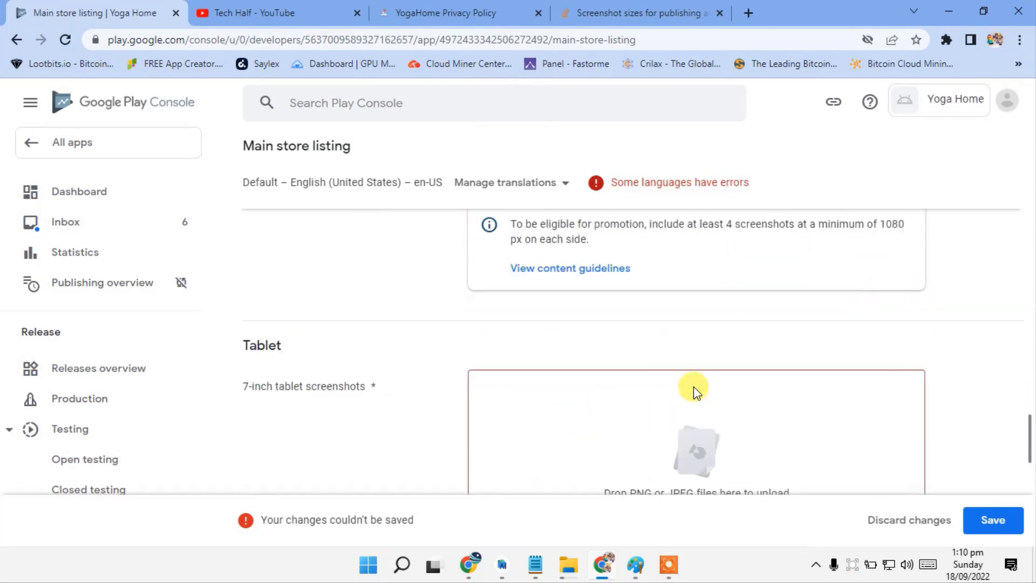
scroll(694, 388, down, 3)
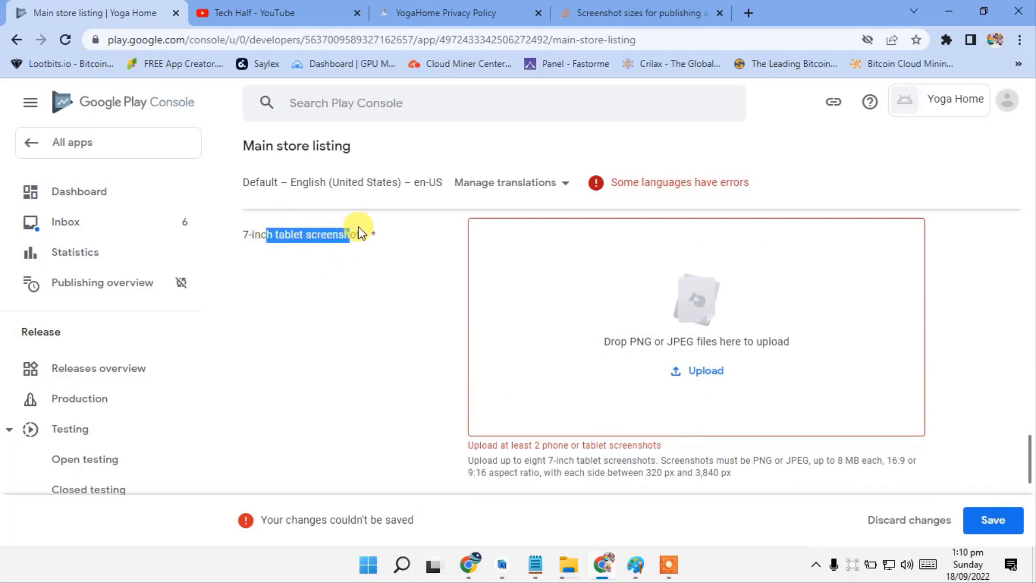
click(571, 12)
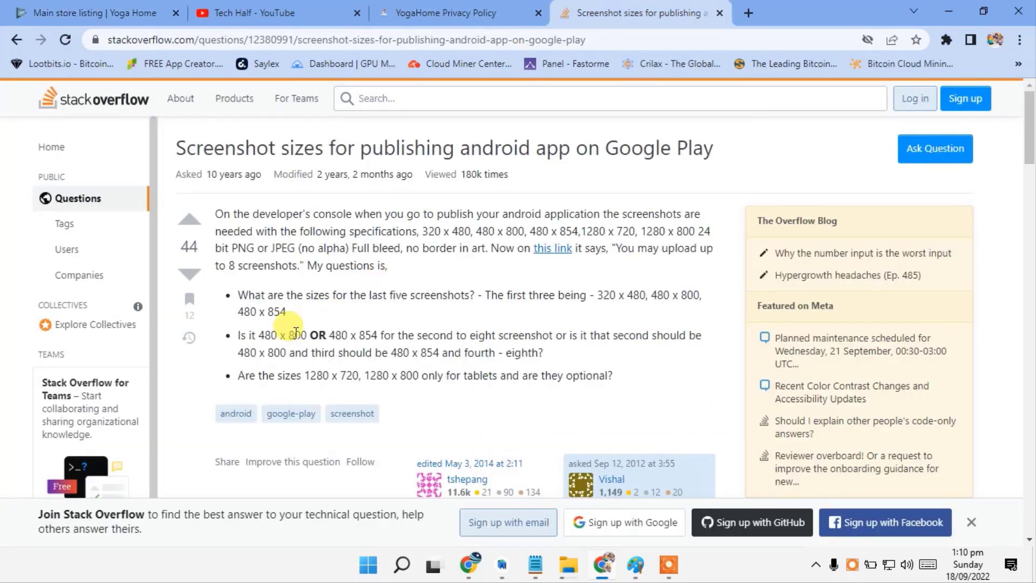
drag(258, 335, 309, 331)
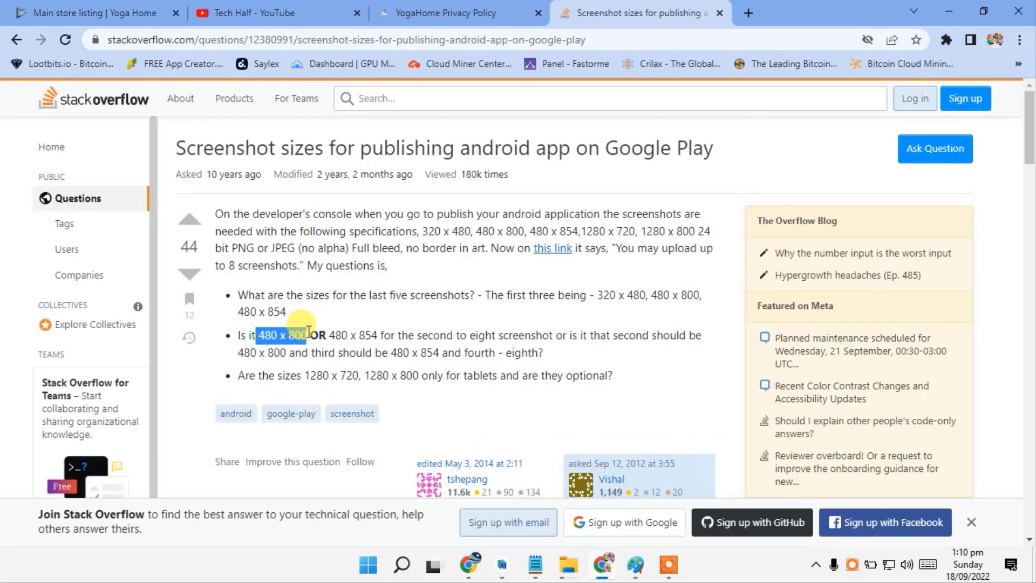
drag(302, 375, 357, 376)
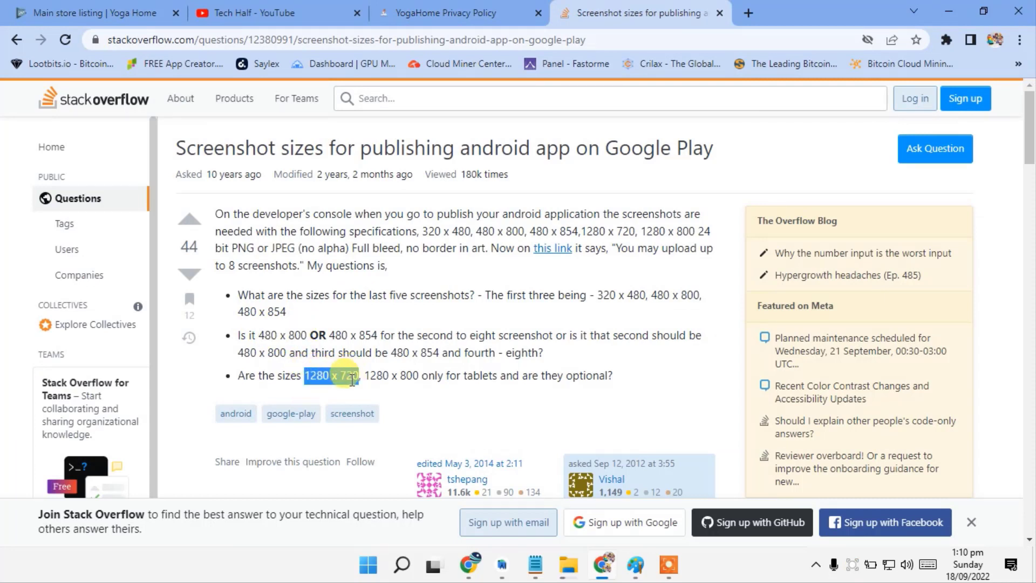
click(254, 13)
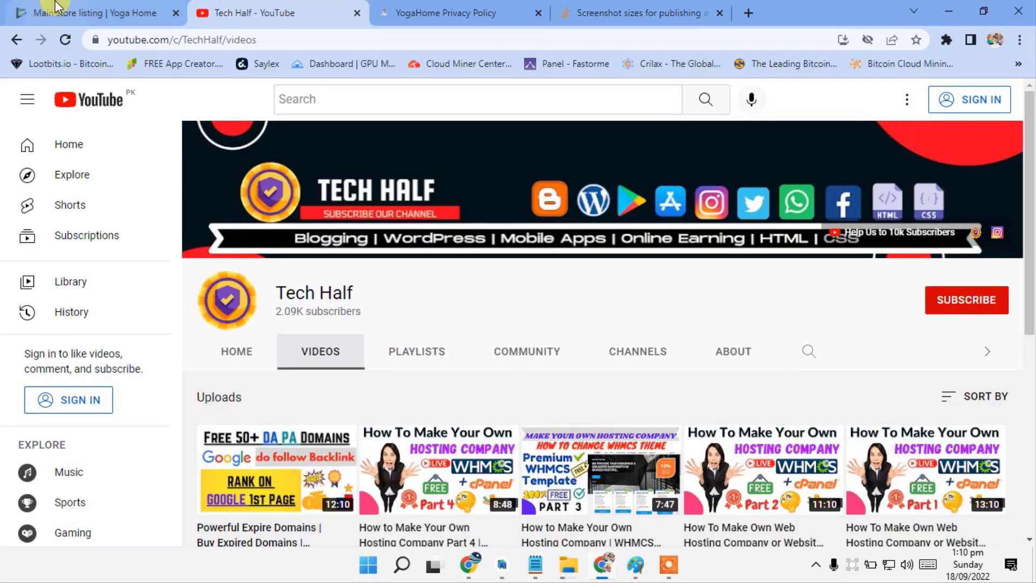
- Reorder the phone screenshots in the main store listing, placing the Yoga Home welcome screen first and the exercise list ahead of the workout calendar
click(100, 13)
scroll(634, 366, up, 6)
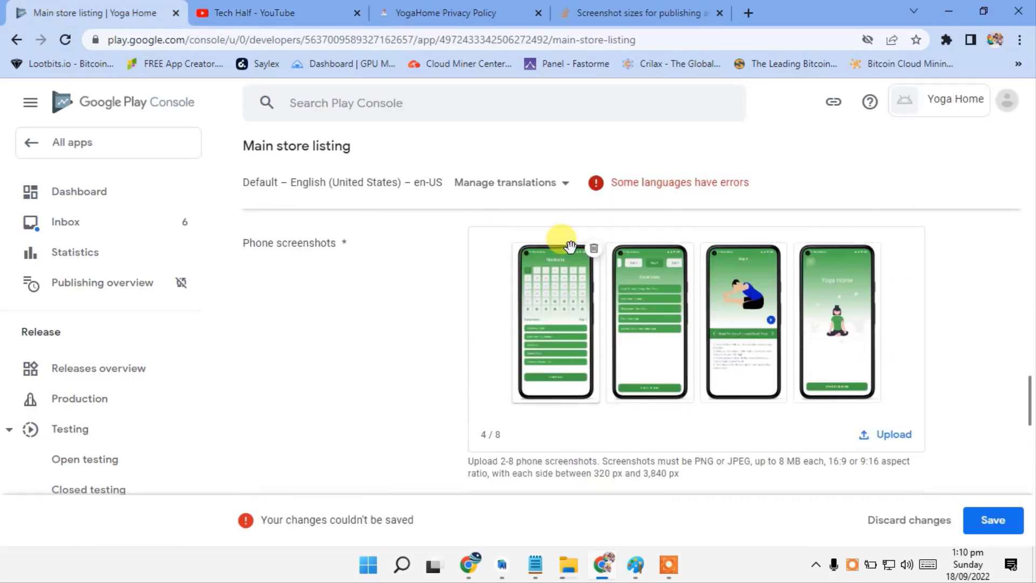
drag(830, 313, 513, 292)
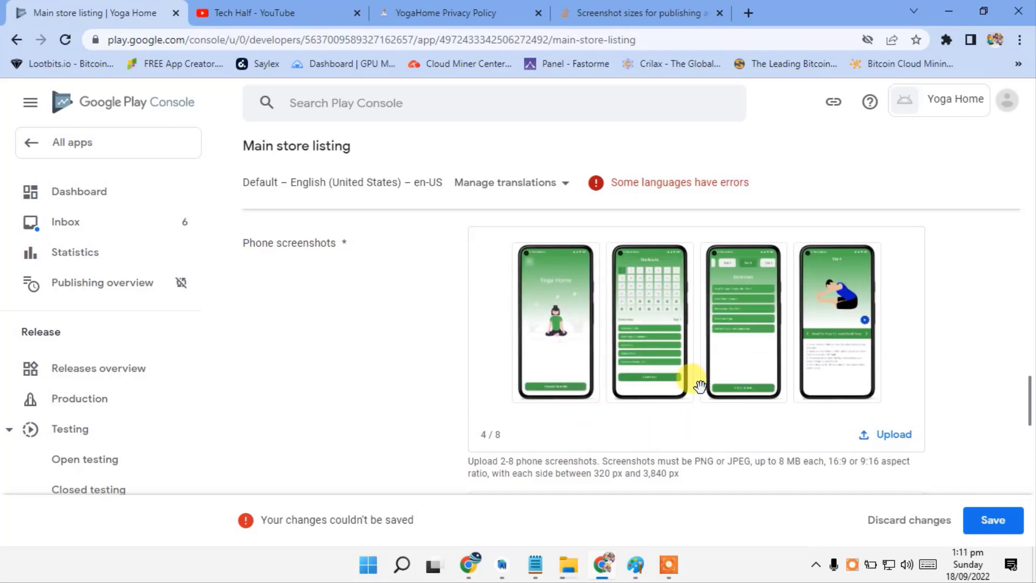
drag(825, 307, 599, 302)
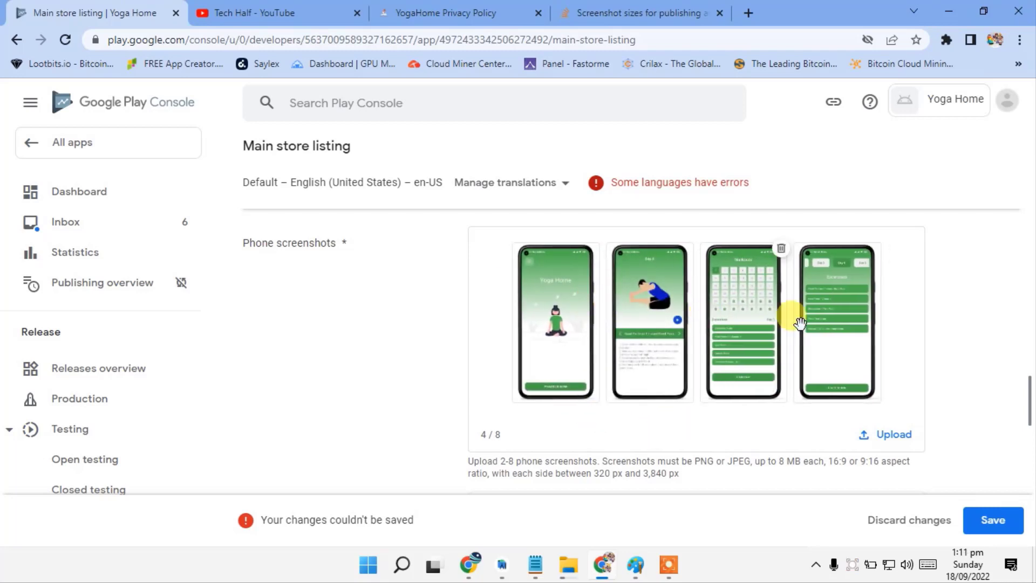
drag(793, 313, 687, 296)
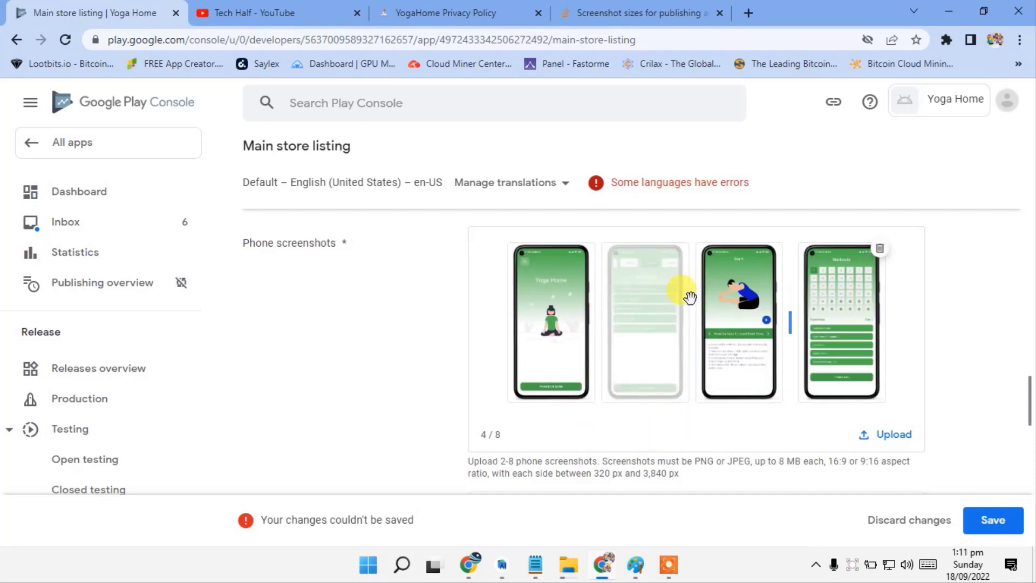
- Upload the 1024 image from the ic_launcher (11) folder in Downloads as a 7-inch tablet screenshot
scroll(699, 323, down, 5)
scroll(699, 325, down, 3)
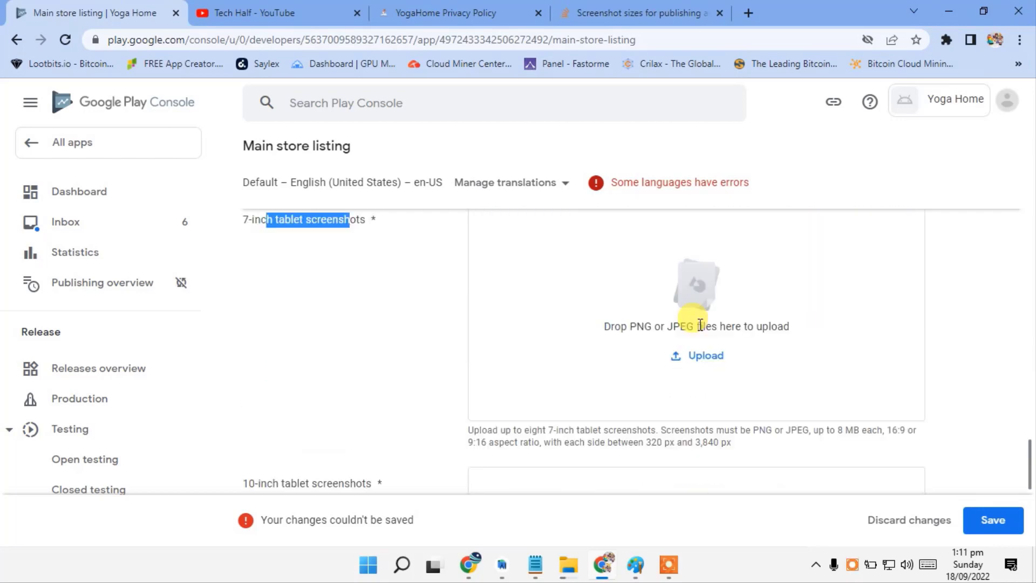
click(700, 357)
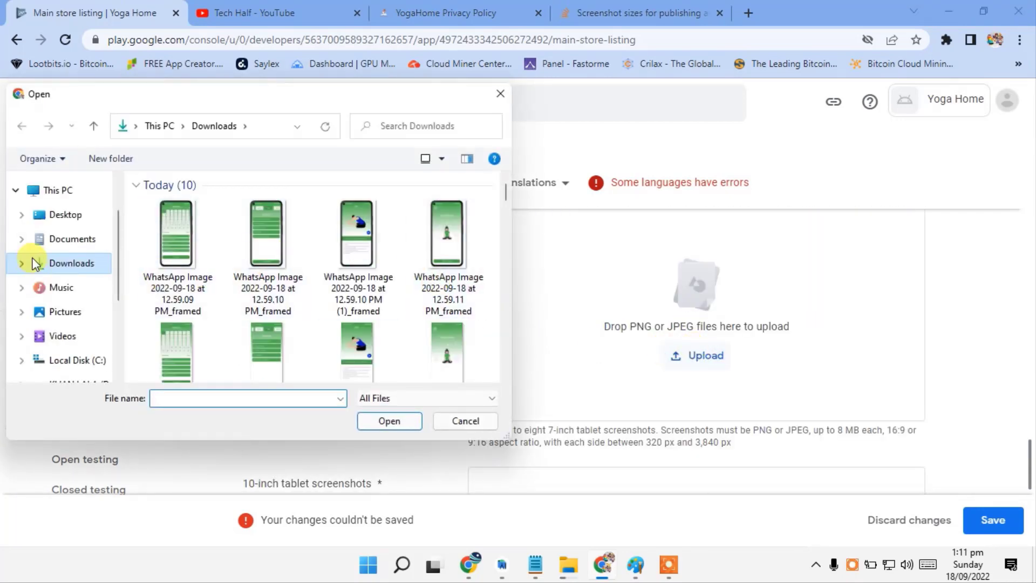
click(34, 262)
scroll(336, 261, down, 3)
click(290, 335)
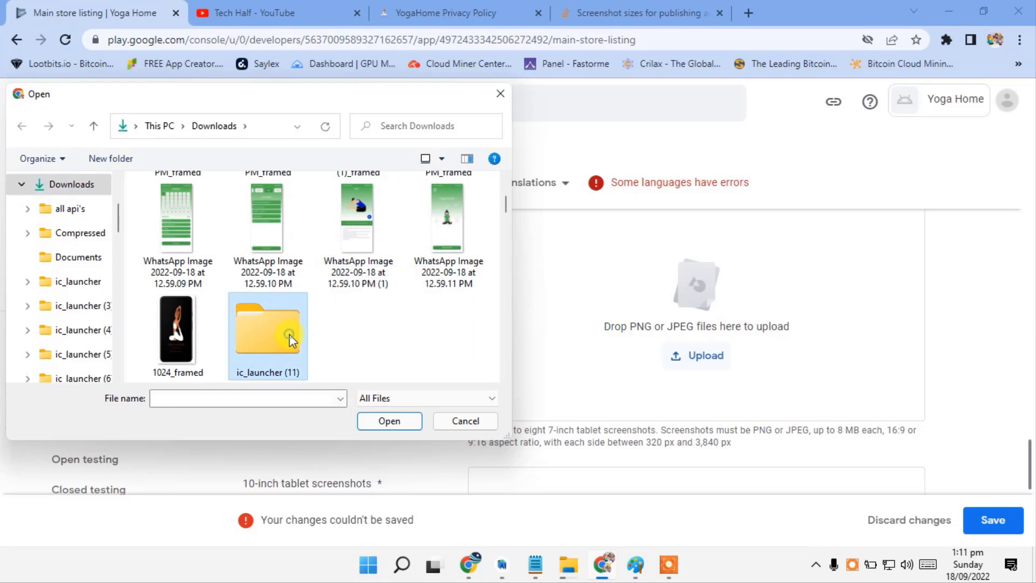
double_click(289, 335)
click(286, 213)
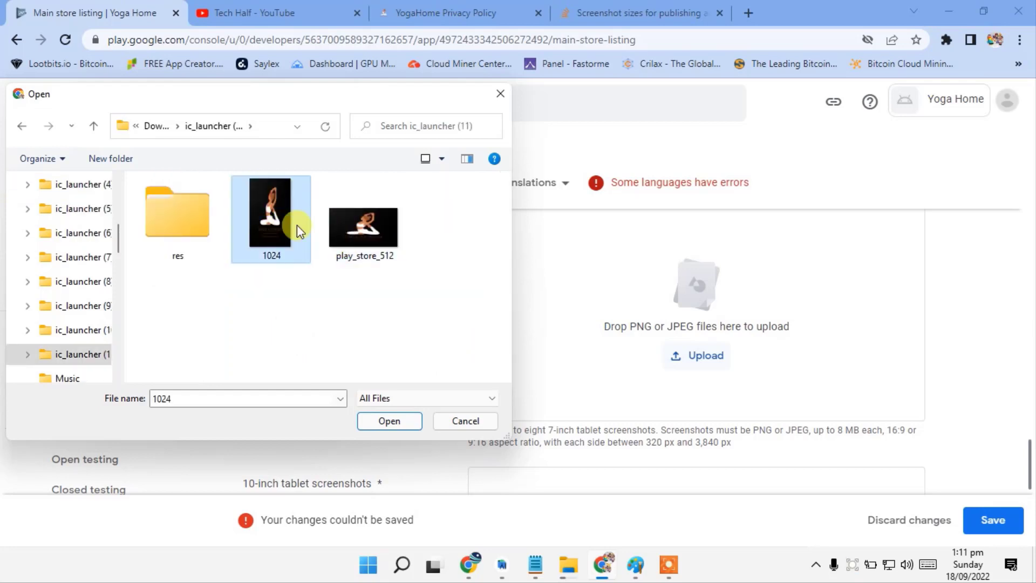
double_click(297, 225)
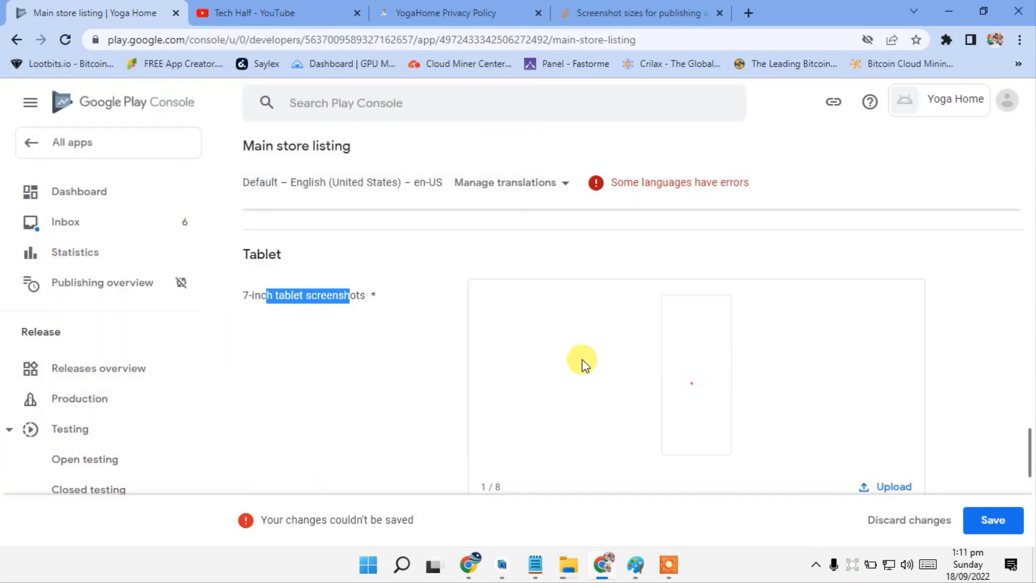
scroll(459, 343, down, 1)
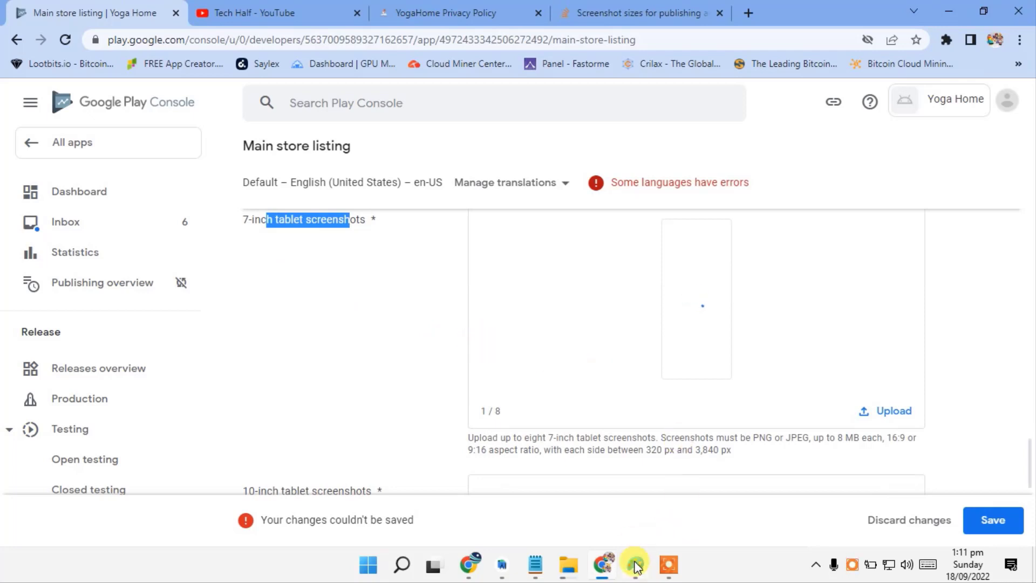
- Upload play_store_512 from the ic_launcher (11) folder as a 10-inch tablet screenshot and save the store listing
scroll(648, 367, down, 3)
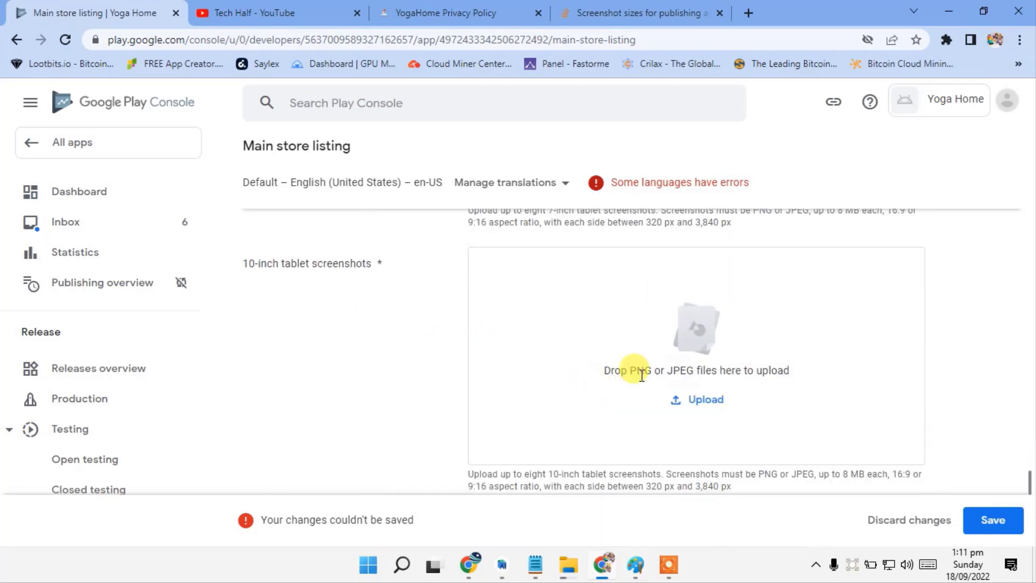
click(698, 405)
double_click(381, 248)
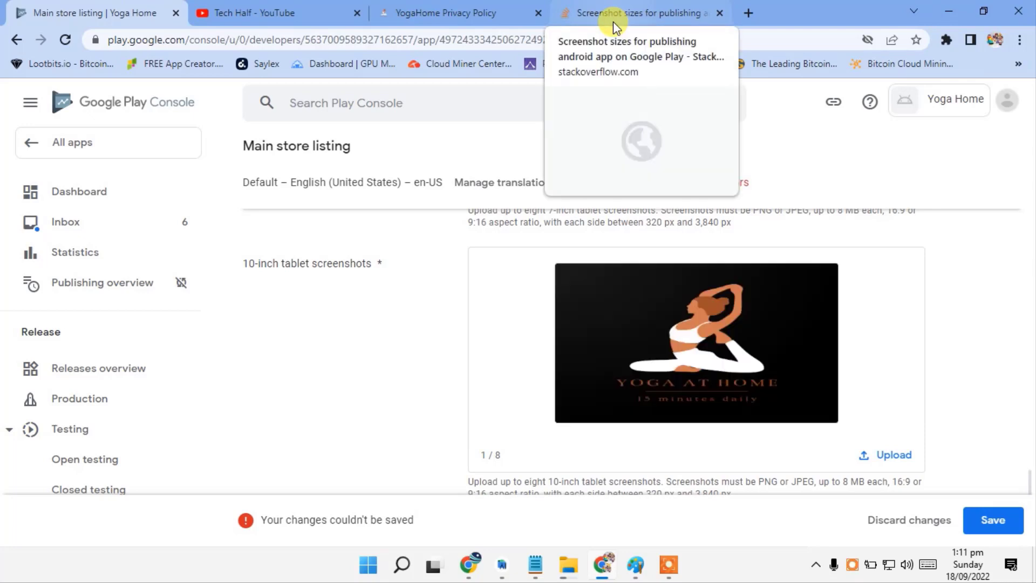
scroll(788, 348, down, 3)
click(993, 518)
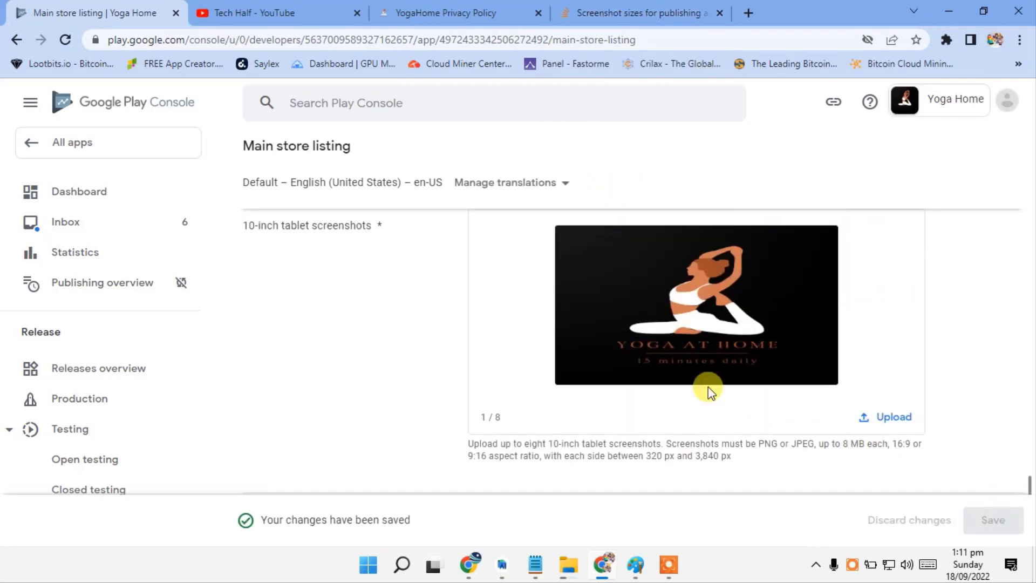
- Return to the app's dashboard and show the tasks under Publish your app on Google Play
scroll(709, 392, up, 20)
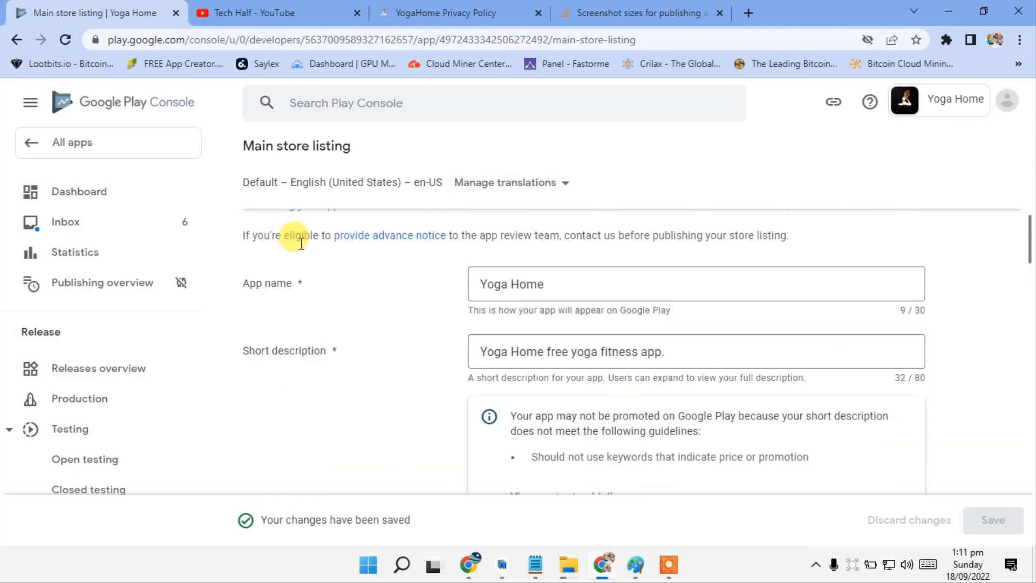
click(16, 39)
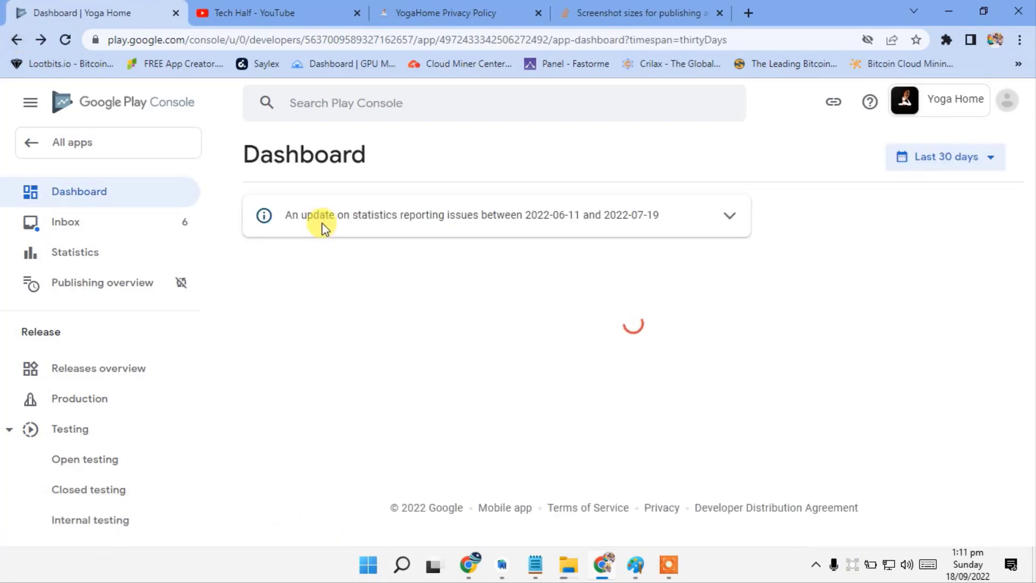
scroll(430, 398, down, 3)
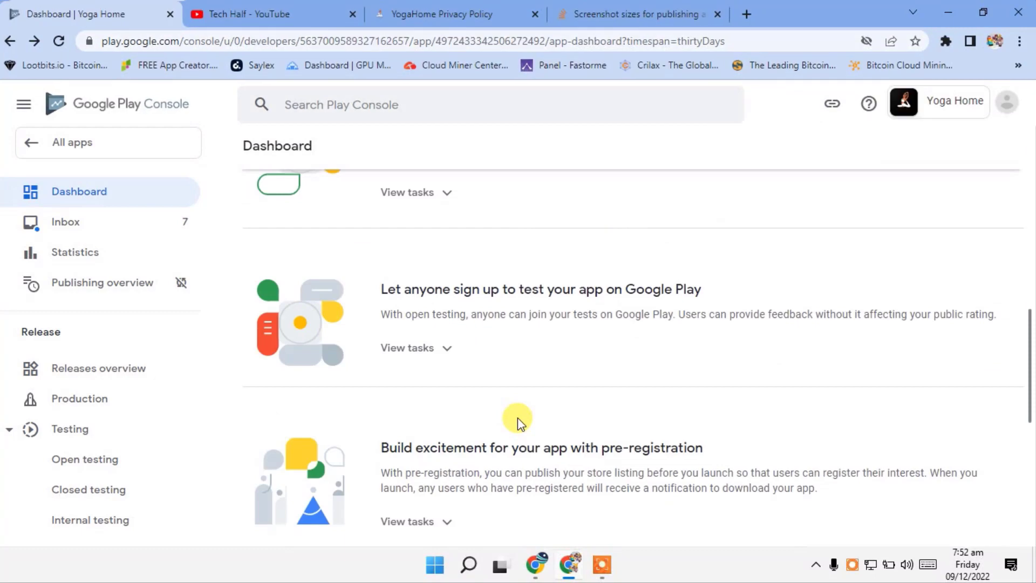
scroll(517, 418, up, 7)
click(394, 354)
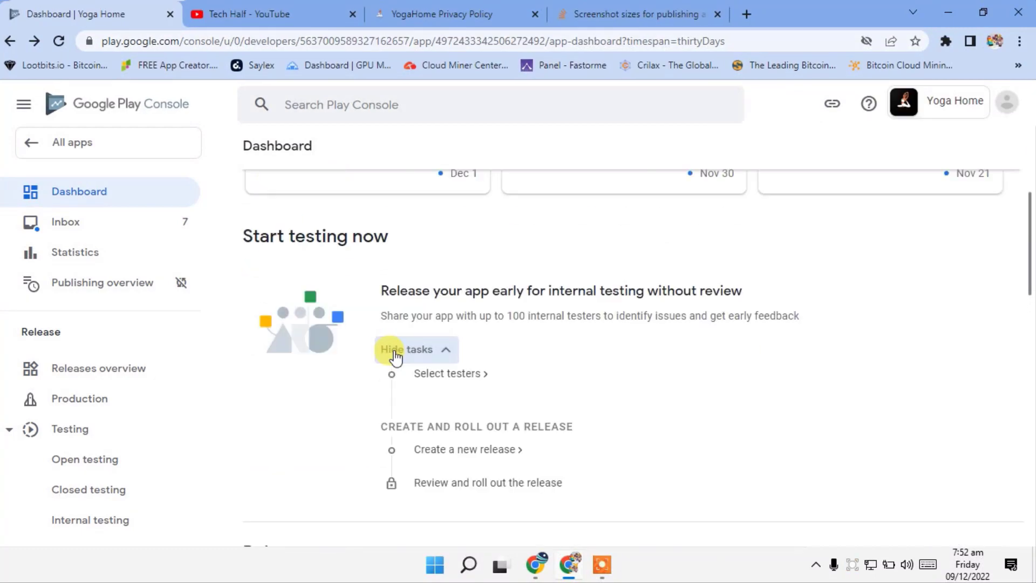
scroll(476, 363, down, 10)
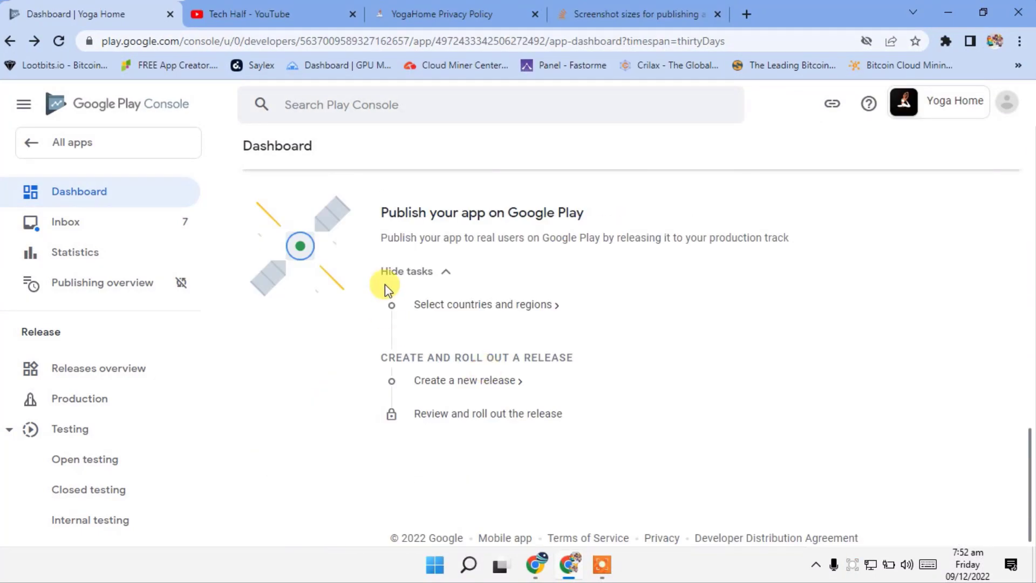
drag(387, 213, 574, 211)
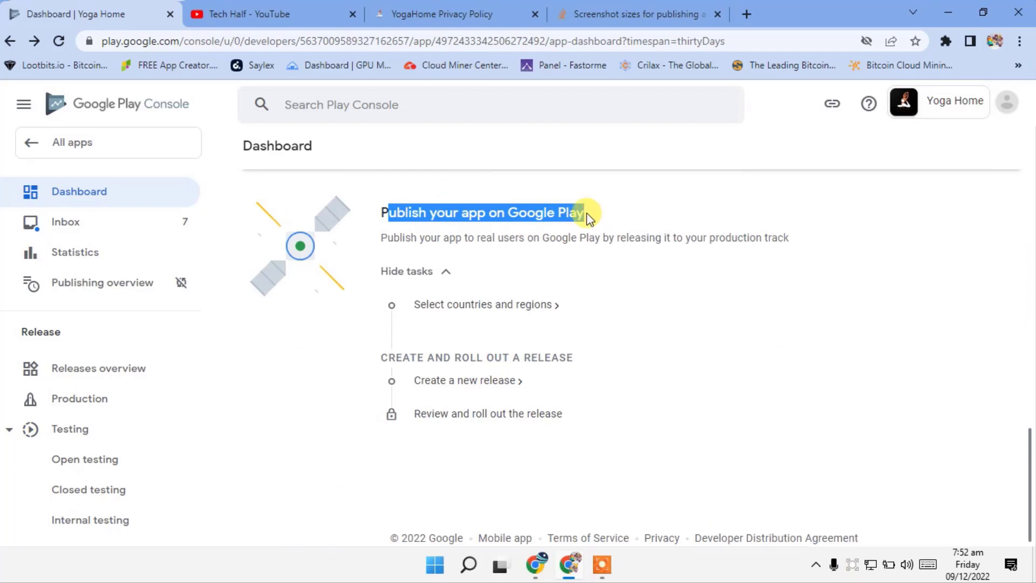
- Add all listed countries and regions, including Rest of World, to the Production track
click(503, 307)
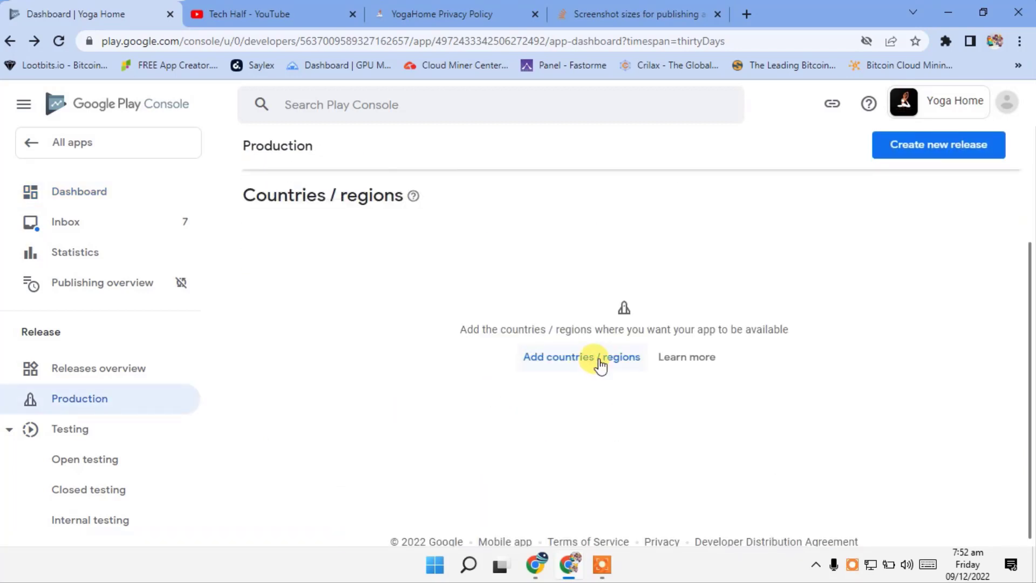
click(600, 358)
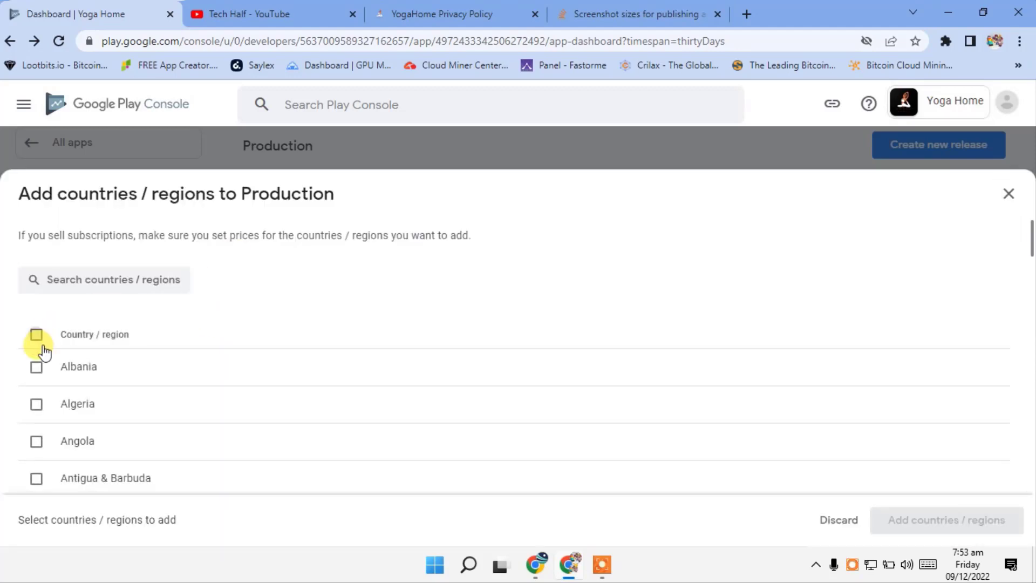
click(38, 339)
click(989, 524)
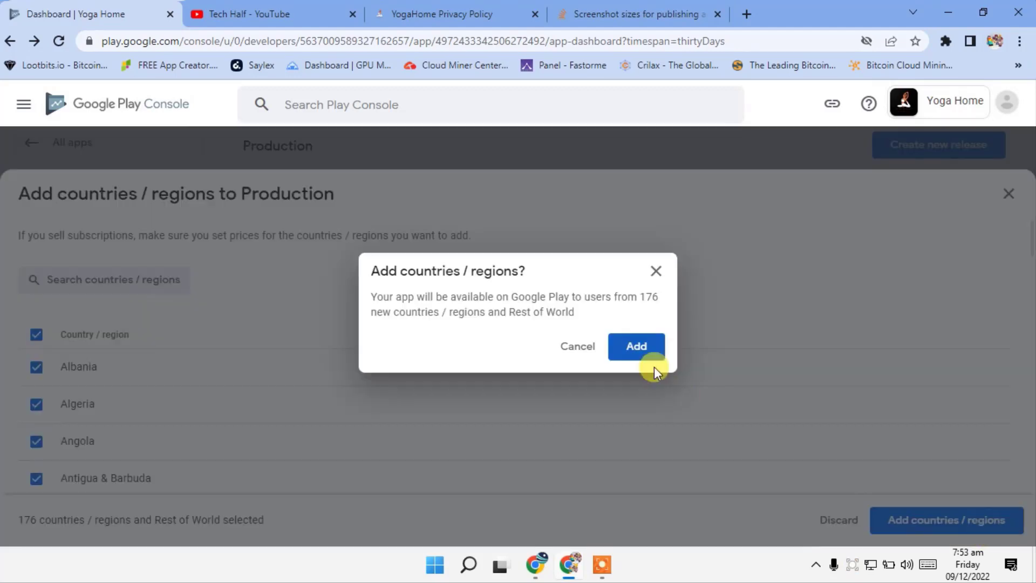
click(630, 353)
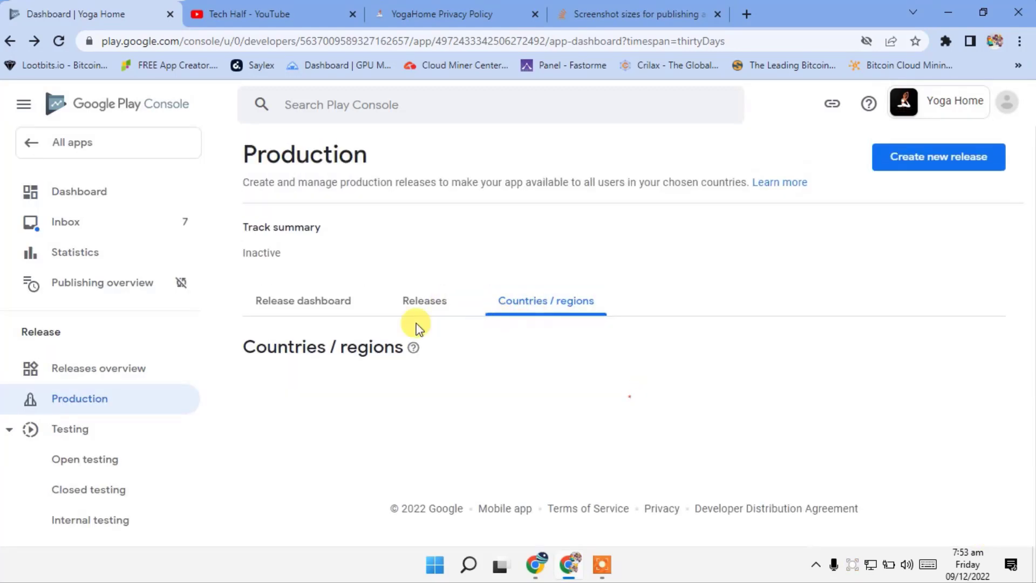
- Create a new production release from the Production track's releases and go to its app bundle section
click(418, 303)
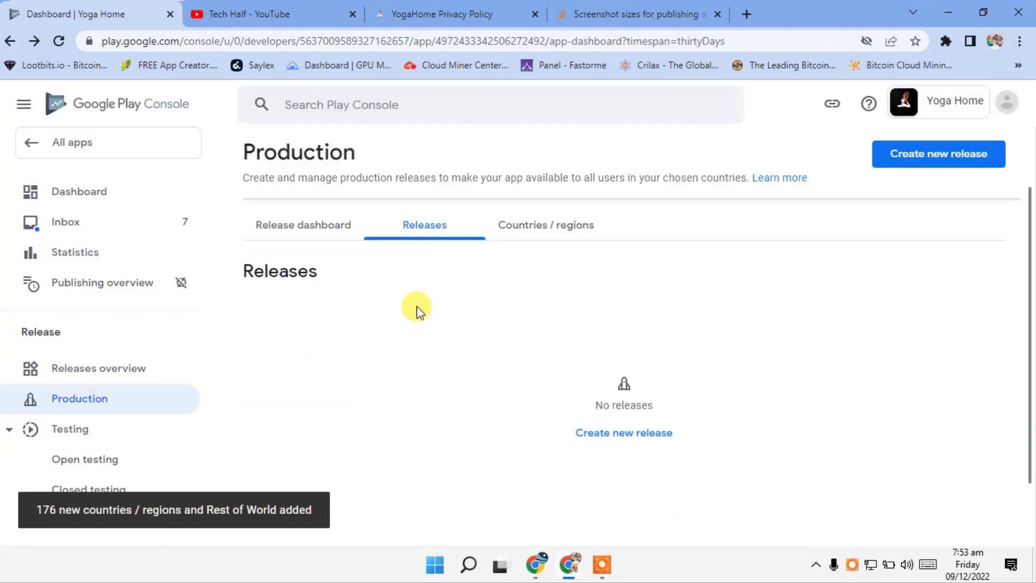
scroll(1024, 168, down, 1)
click(968, 154)
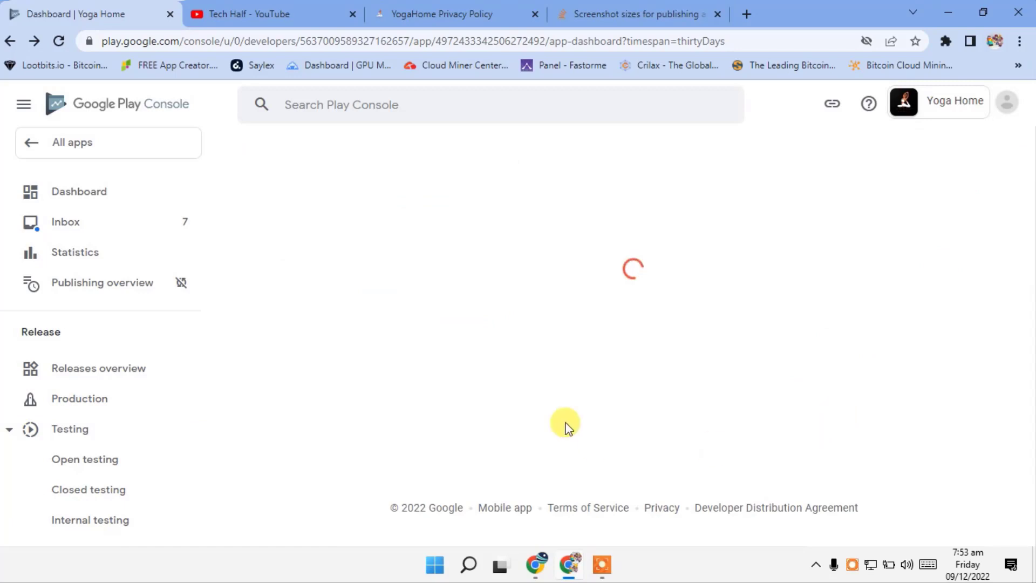
scroll(595, 476, down, 5)
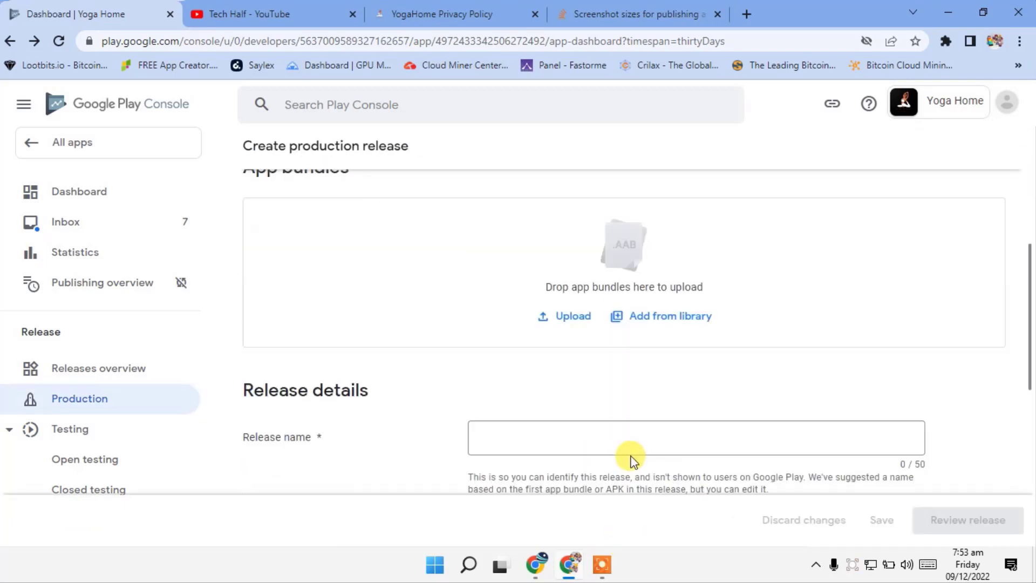
click(604, 561)
click(560, 541)
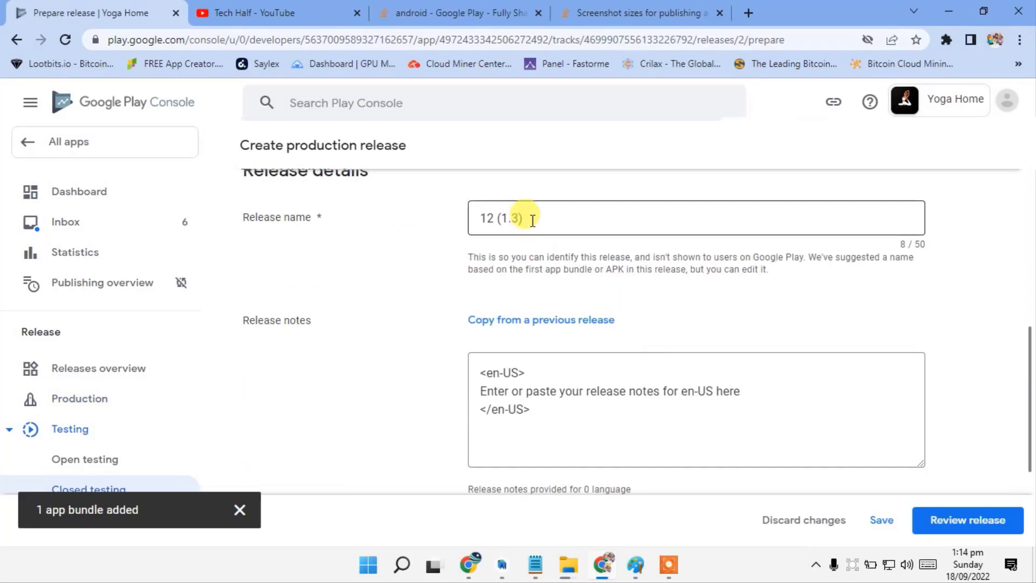
- Set the release name to Yoga Home and proceed to the release review
drag(535, 216, 363, 220)
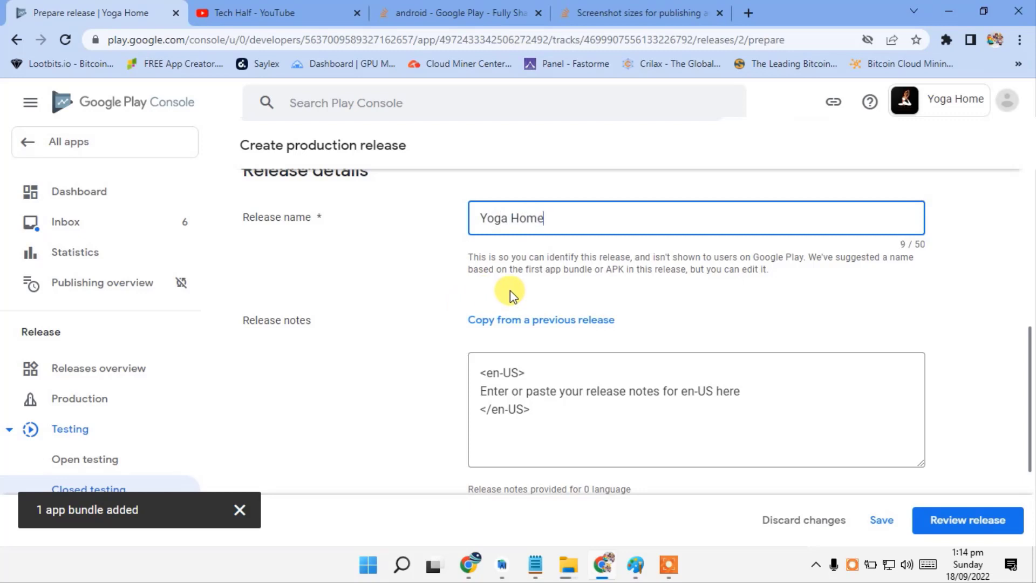
click(921, 519)
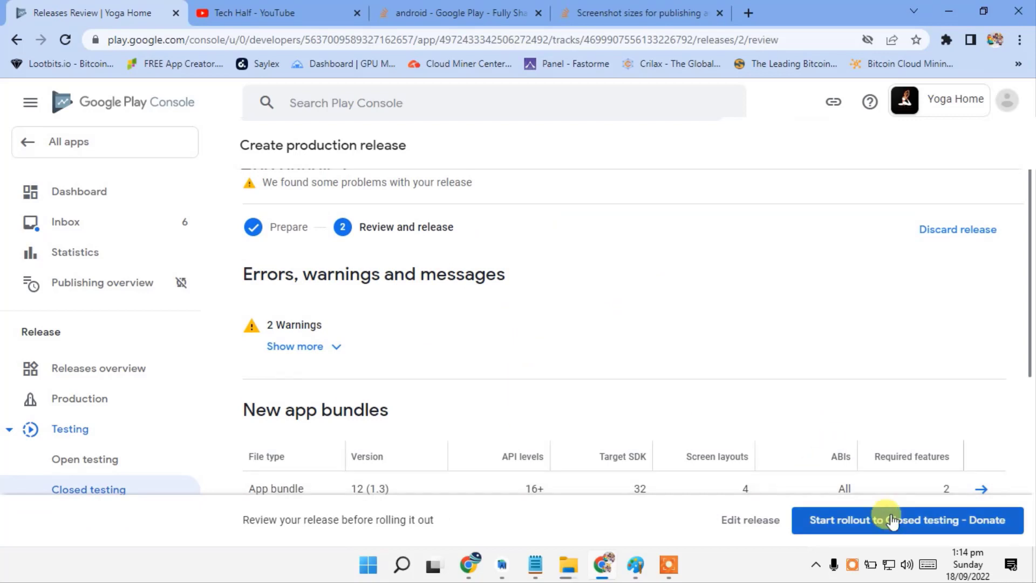
- Expand the release's warnings and read the messages about publishing and the missing deobfuscation file
click(295, 347)
scroll(410, 305, down, 3)
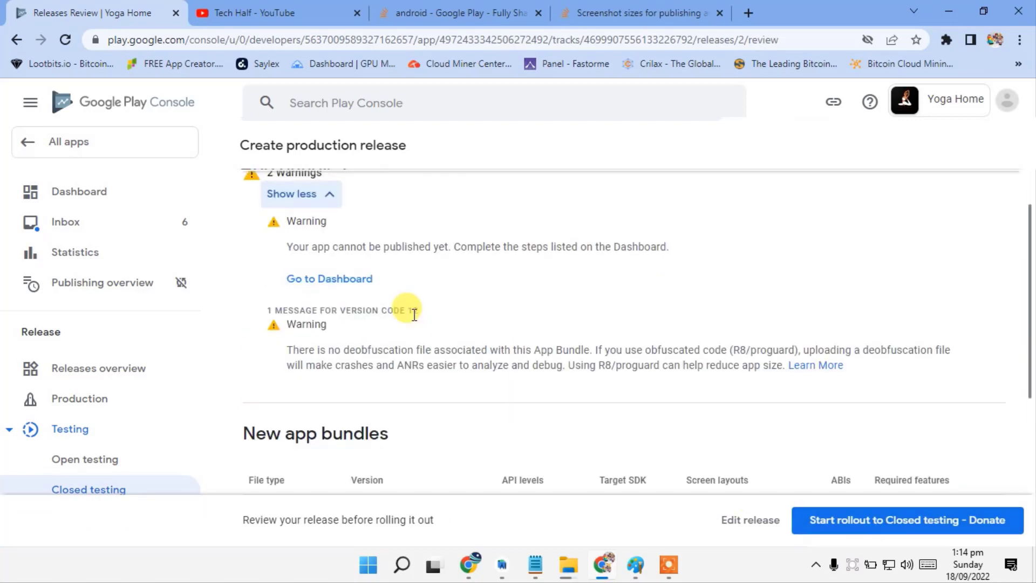
drag(297, 247, 490, 251)
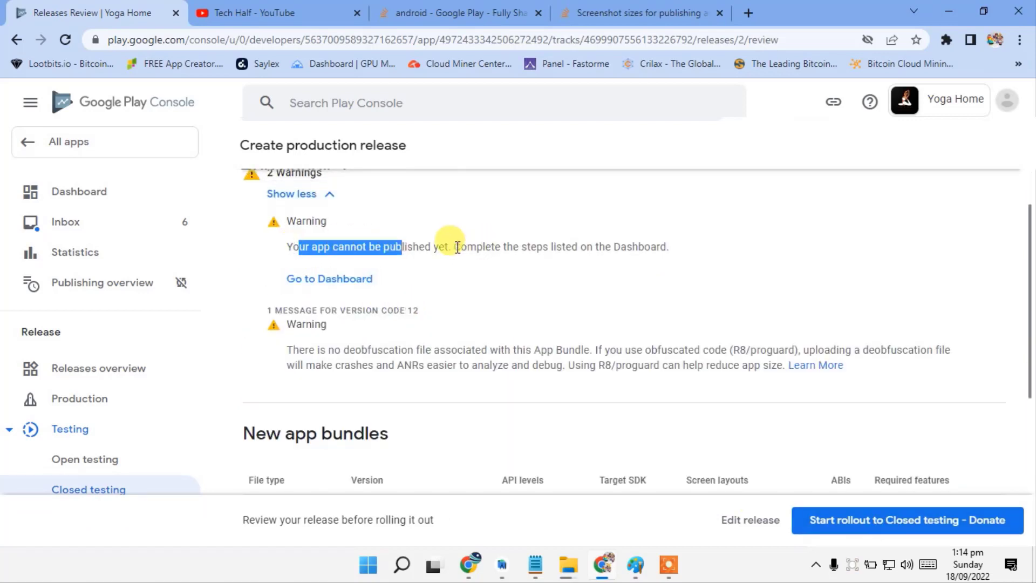
right_click(351, 281)
click(507, 326)
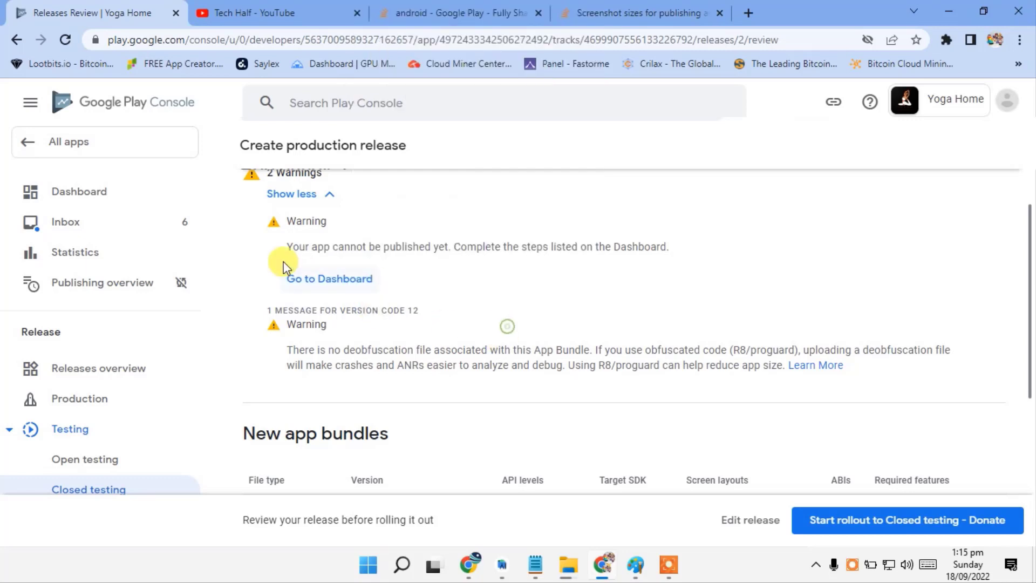
drag(295, 350, 742, 365)
click(717, 339)
scroll(467, 334, up, 3)
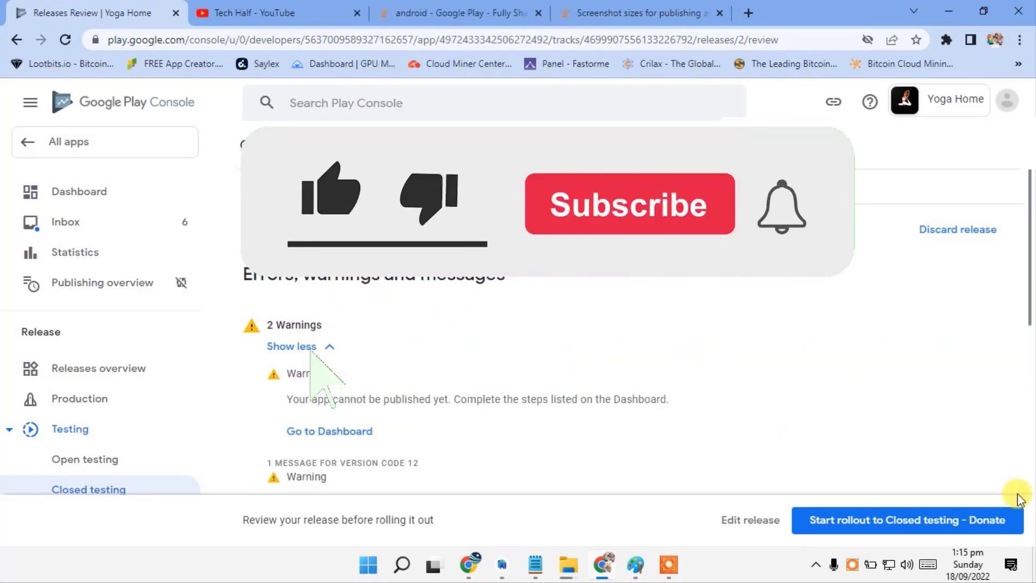
- Roll out the Yoga Home release to Closed testing - Donate and check its status in the releases list
click(956, 521)
click(630, 358)
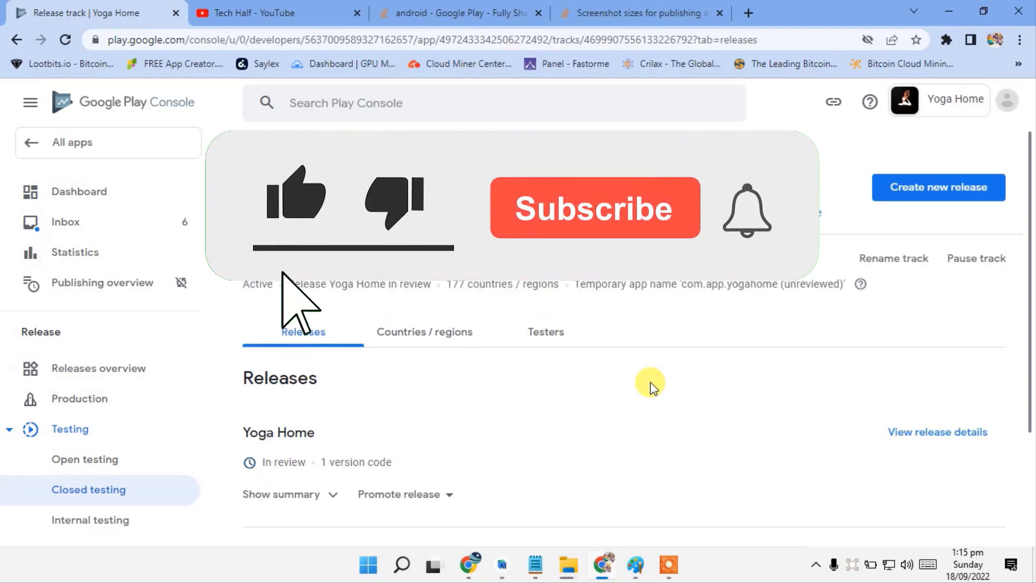
scroll(323, 372, down, 2)
drag(305, 314, 245, 314)
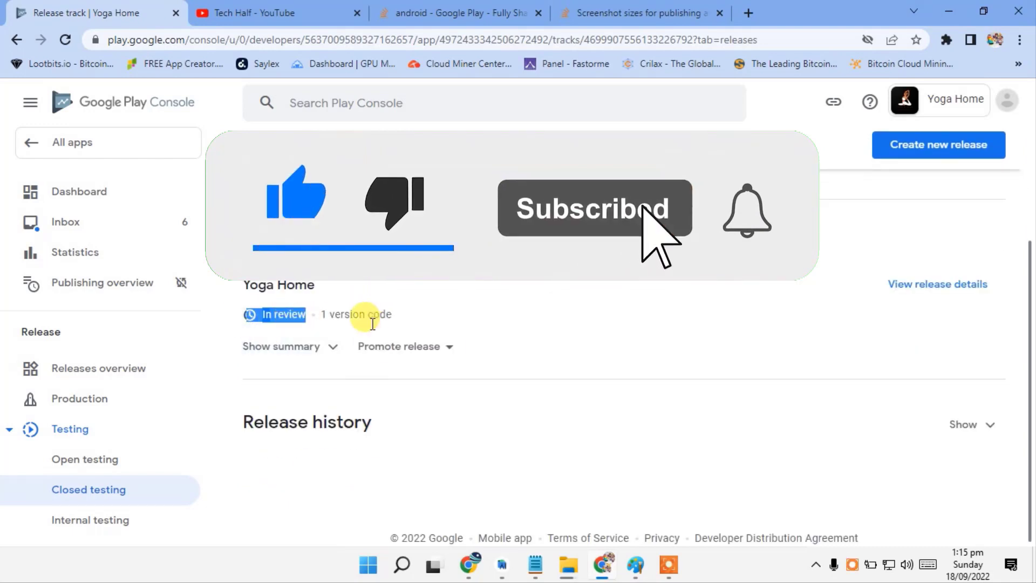
scroll(324, 324, up, 3)
- Check Yoga Home's update status on the dashboard and in the all-apps list, ending on the app's dashboard
click(64, 188)
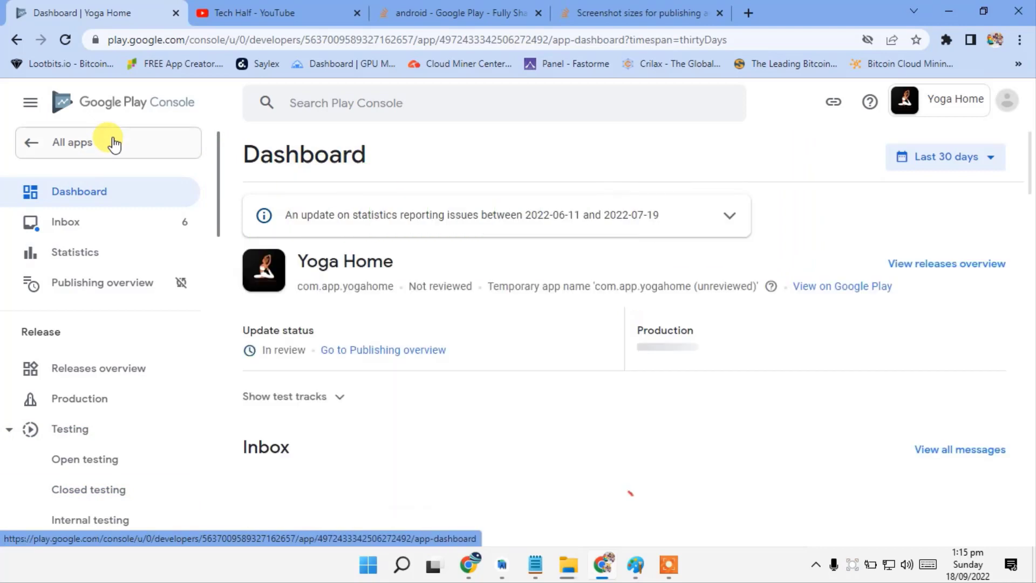
click(167, 151)
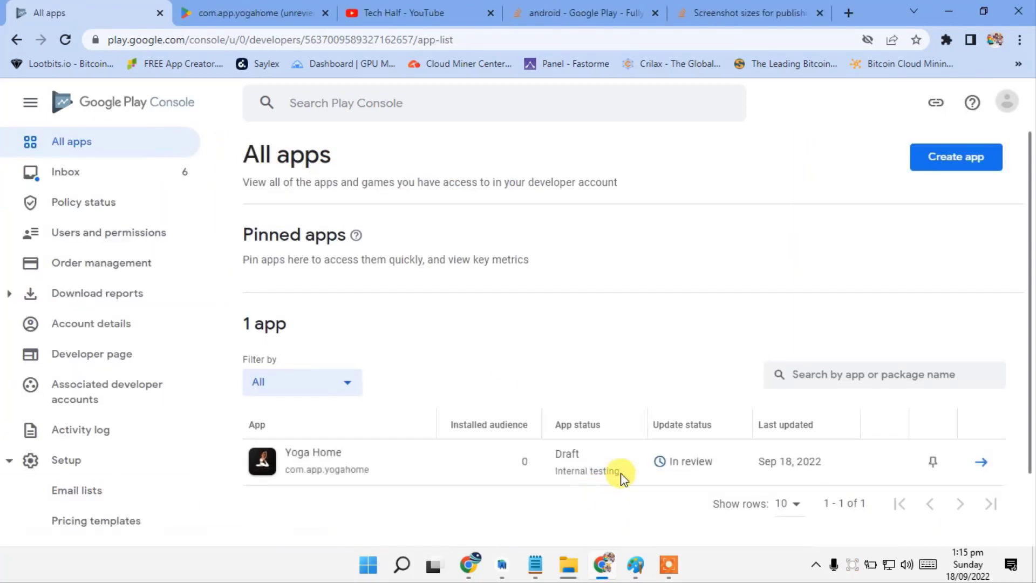
click(696, 468)
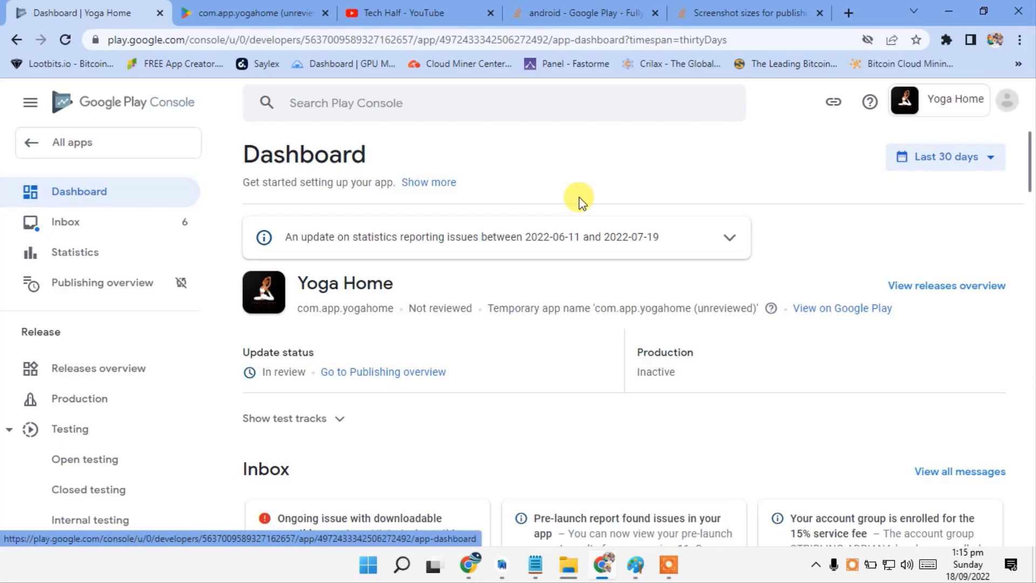
click(672, 562)
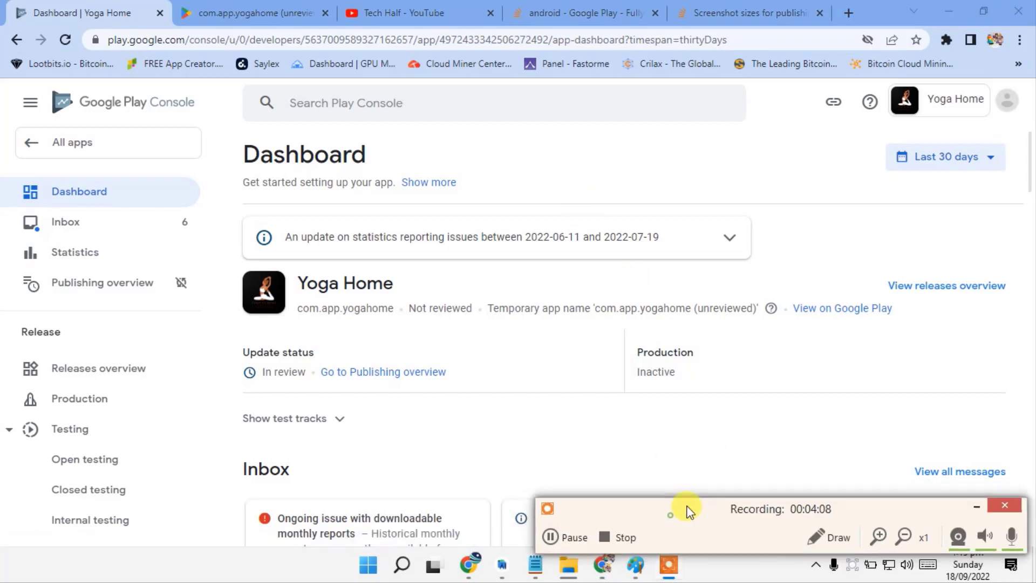